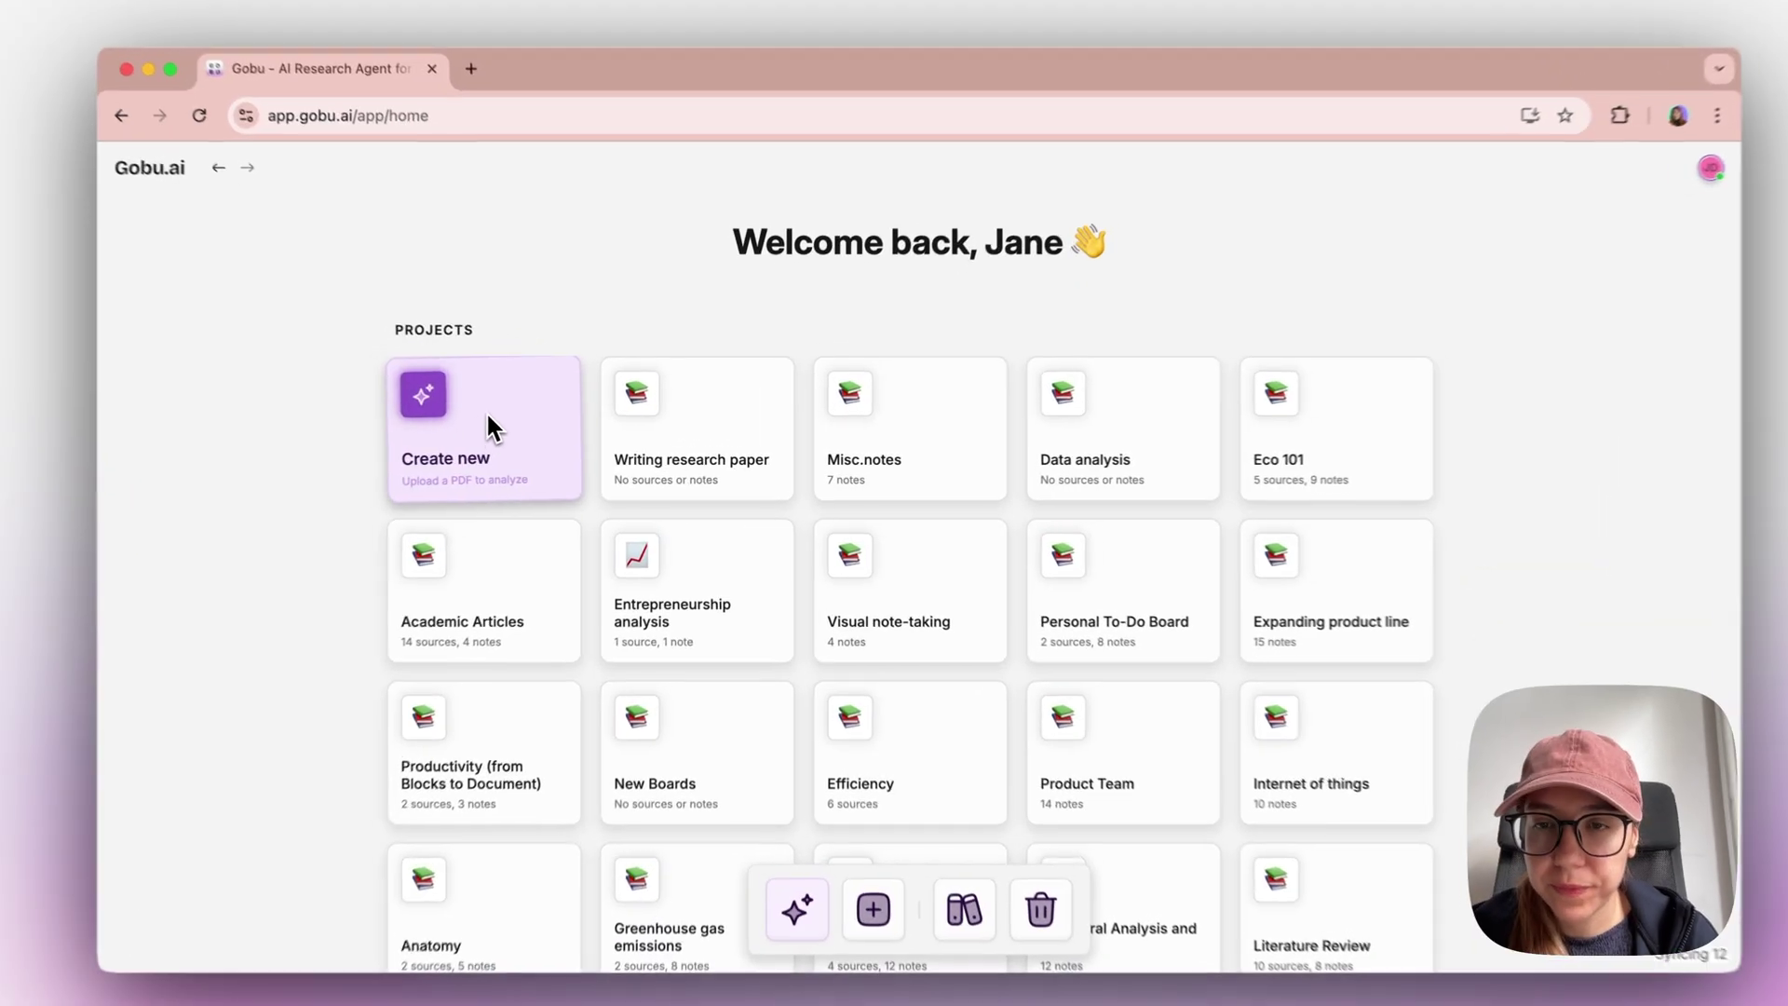
- Start a new project from the 'Create new' card to reach the Add Analysis choices
click(529, 425)
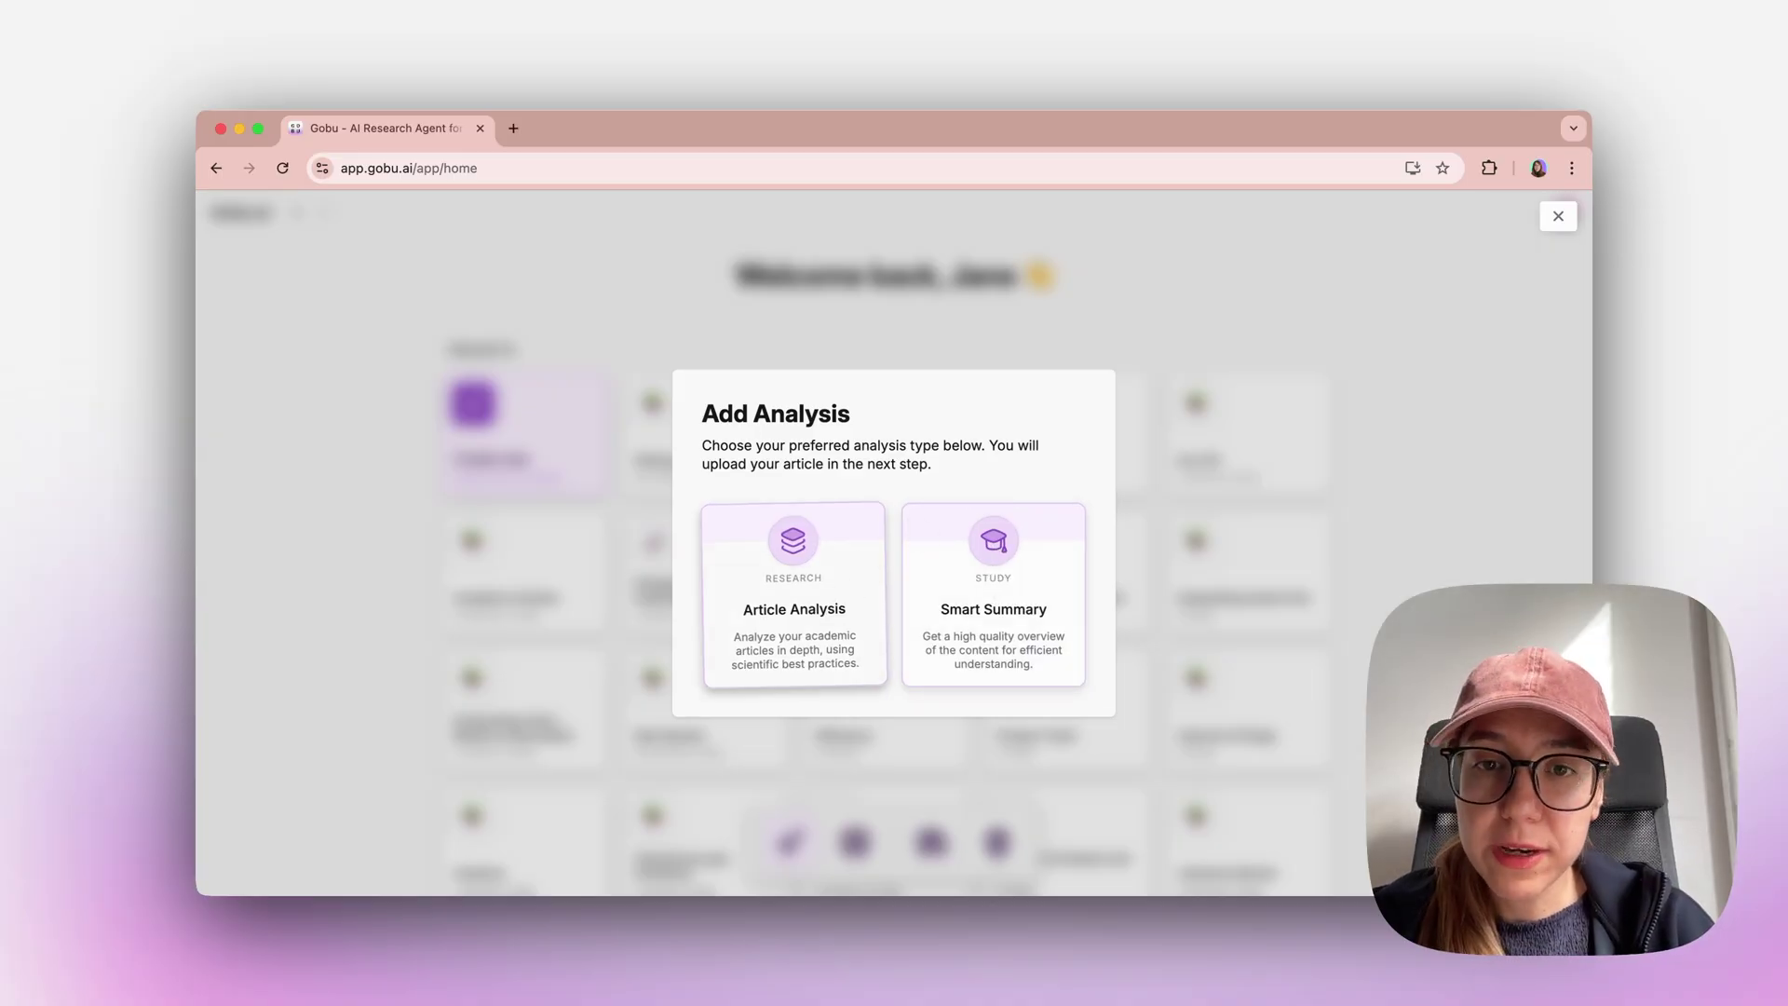
- Pick Article Analysis, glance at the PDF library without choosing, and stay on the upload page
click(784, 556)
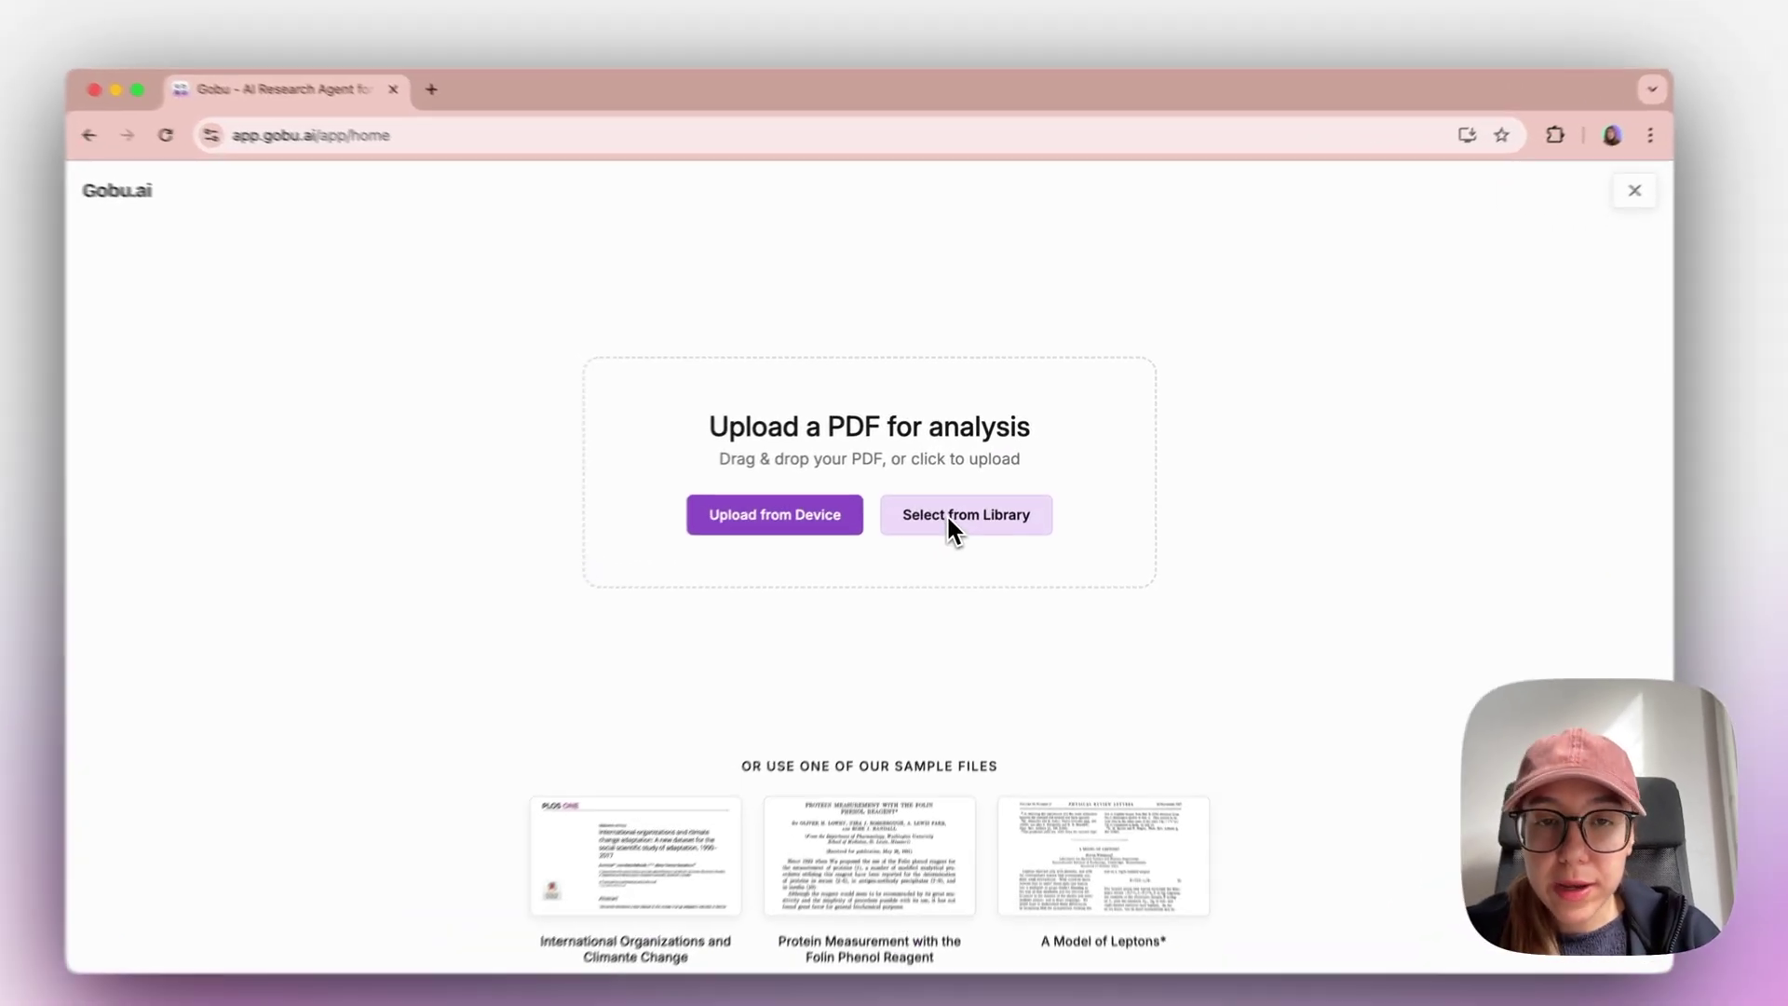
click(968, 508)
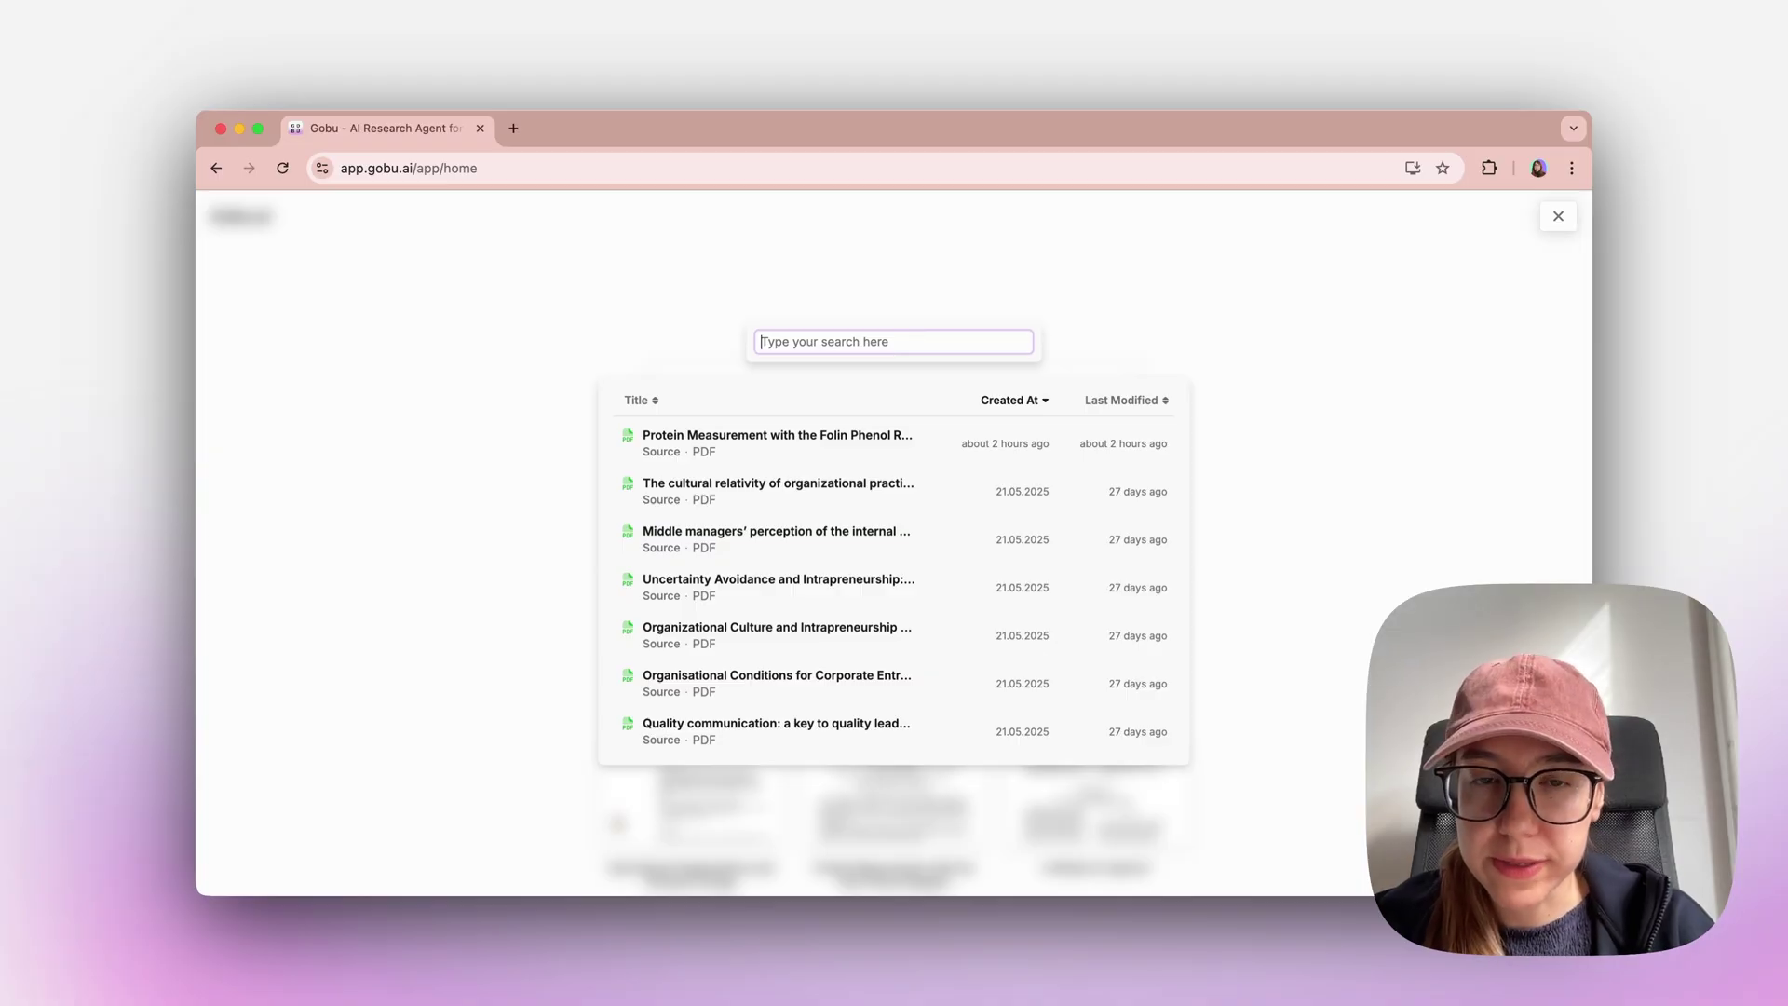
click(1301, 379)
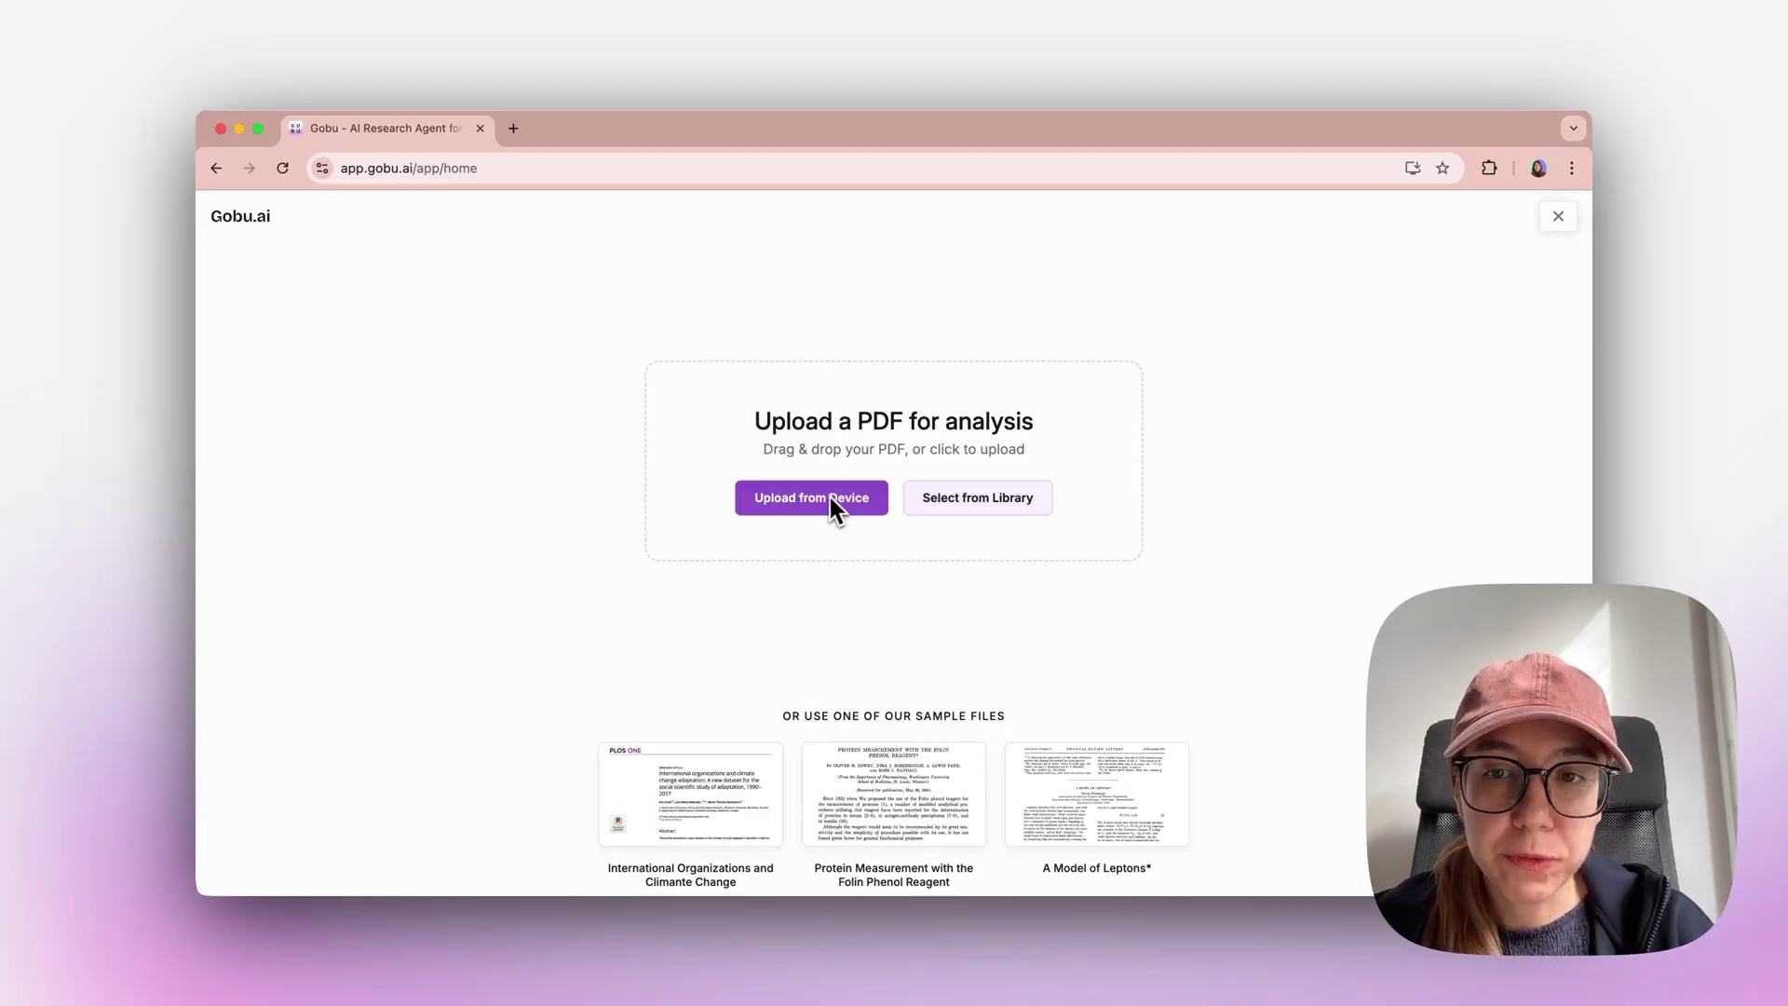
scroll(915, 600, down, 1)
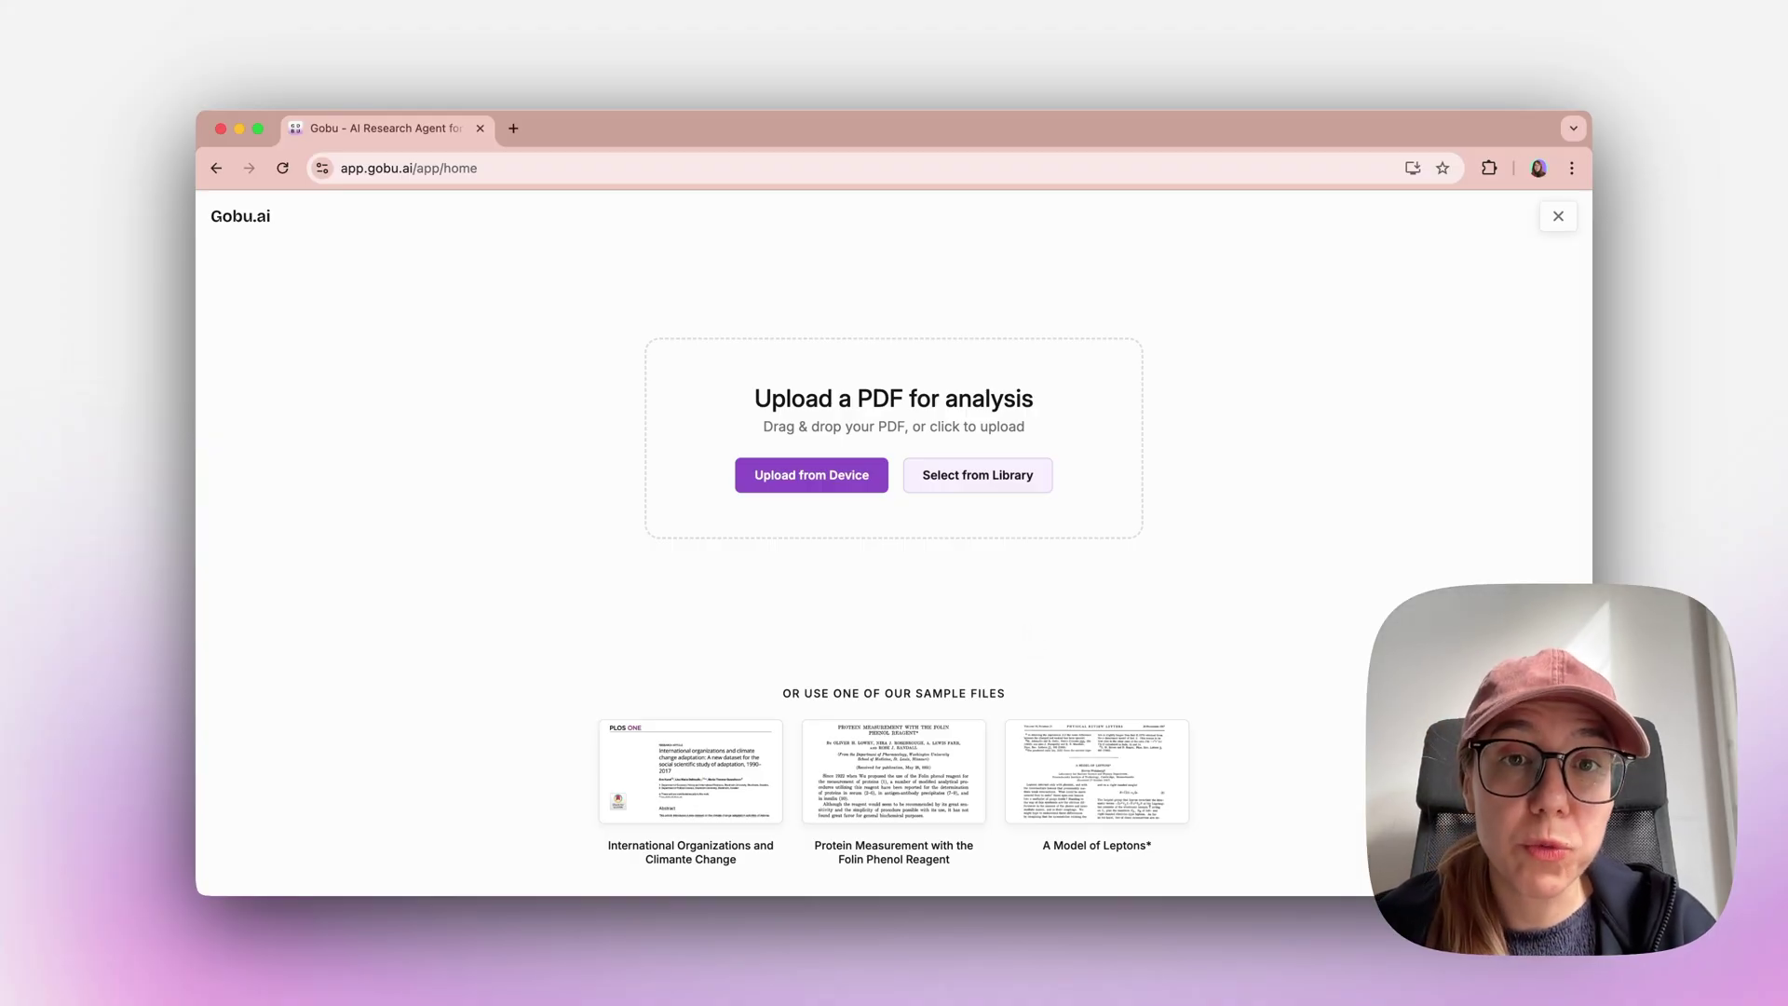
scroll(838, 708, up, 1)
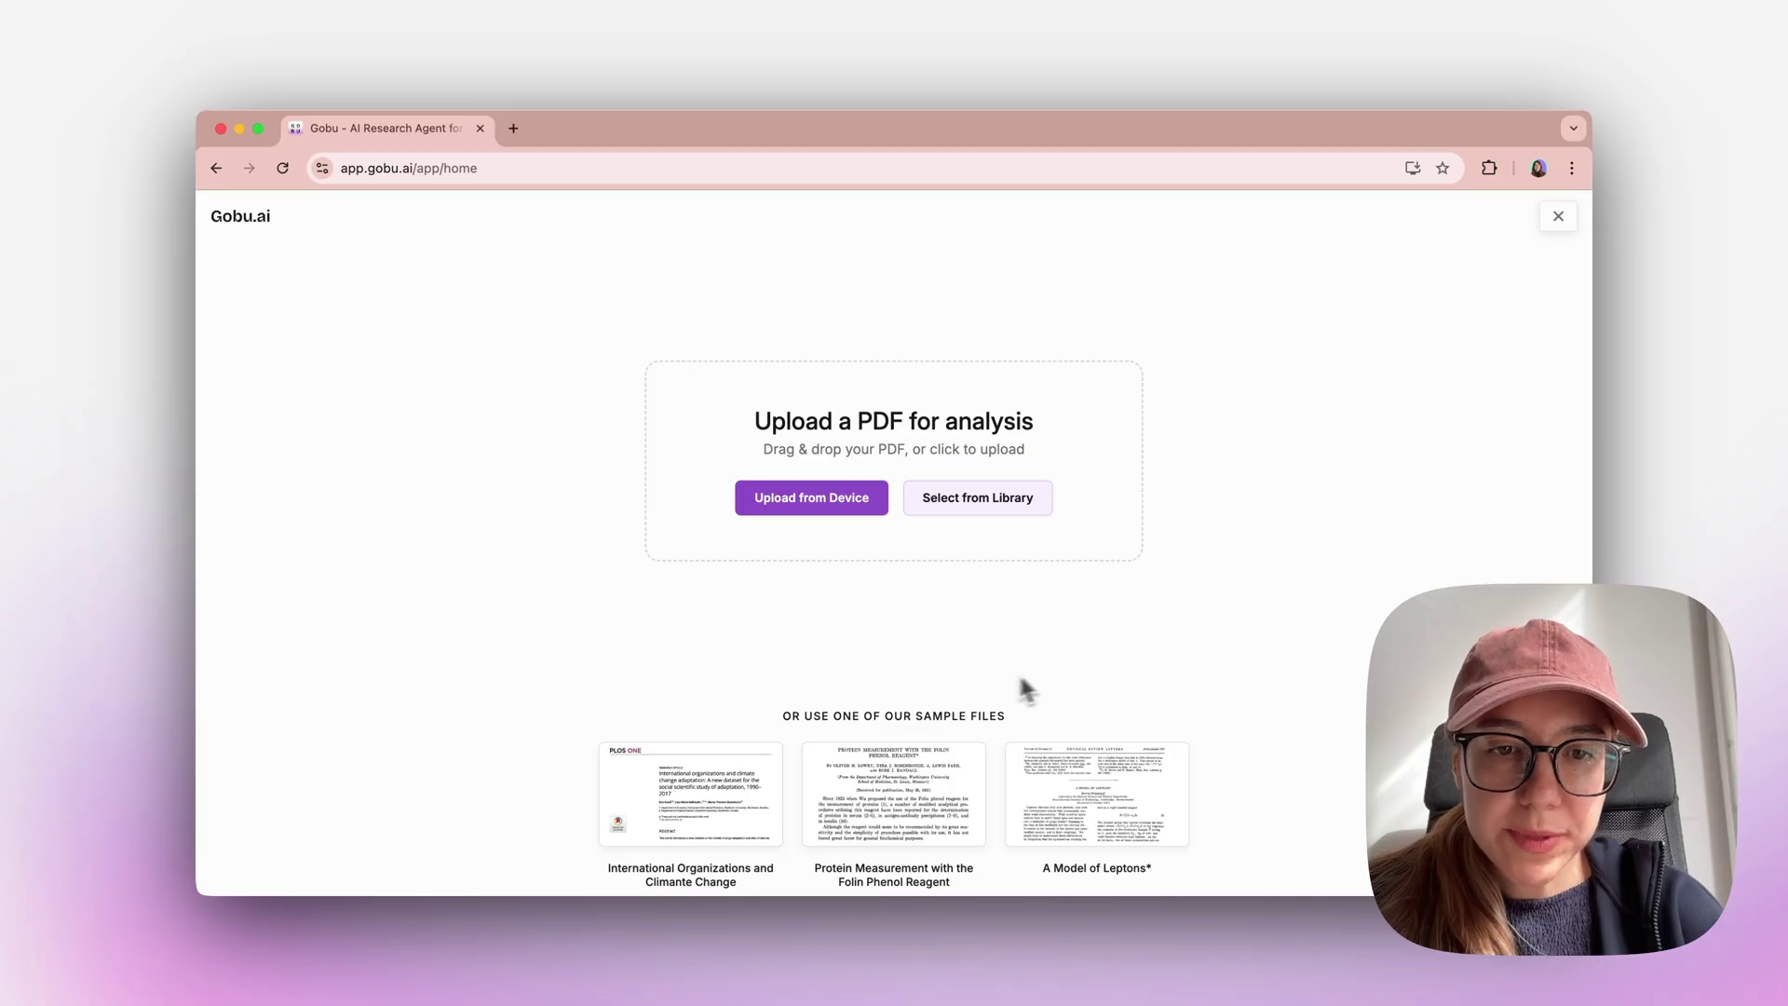
- Analyse the sample paper 'A Model of Leptons' and close the 'Analysis completed!' notice
click(1073, 779)
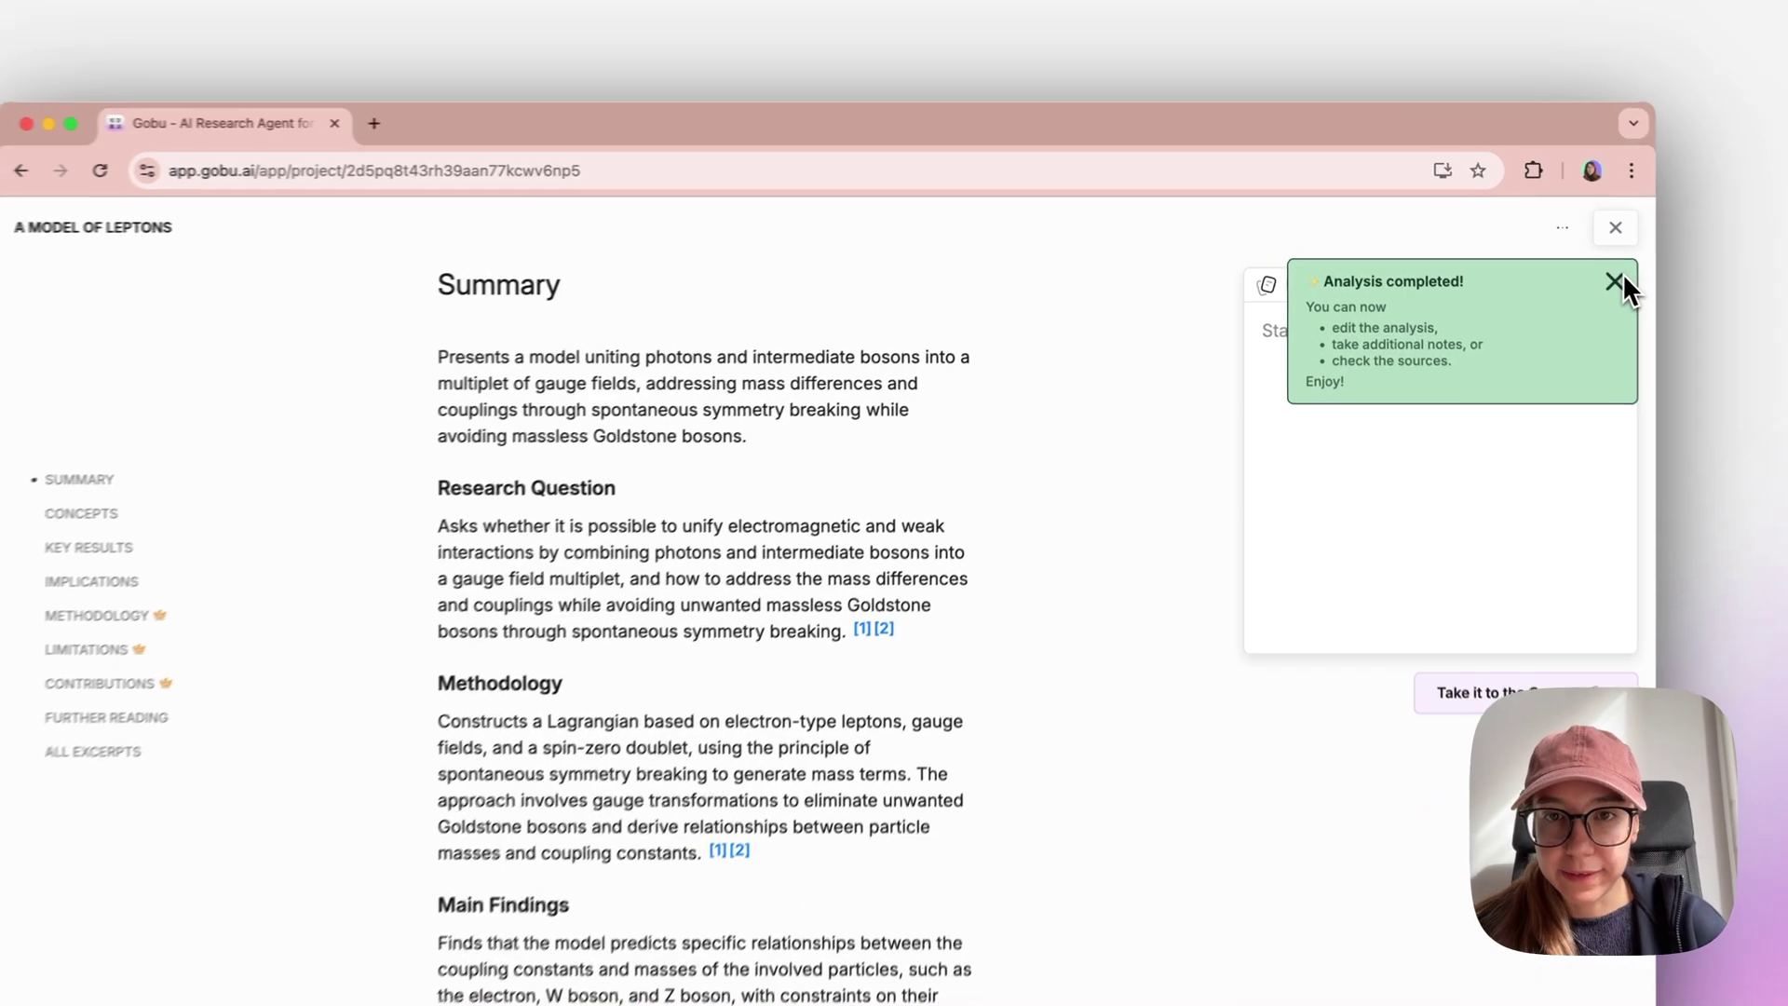
click(1557, 261)
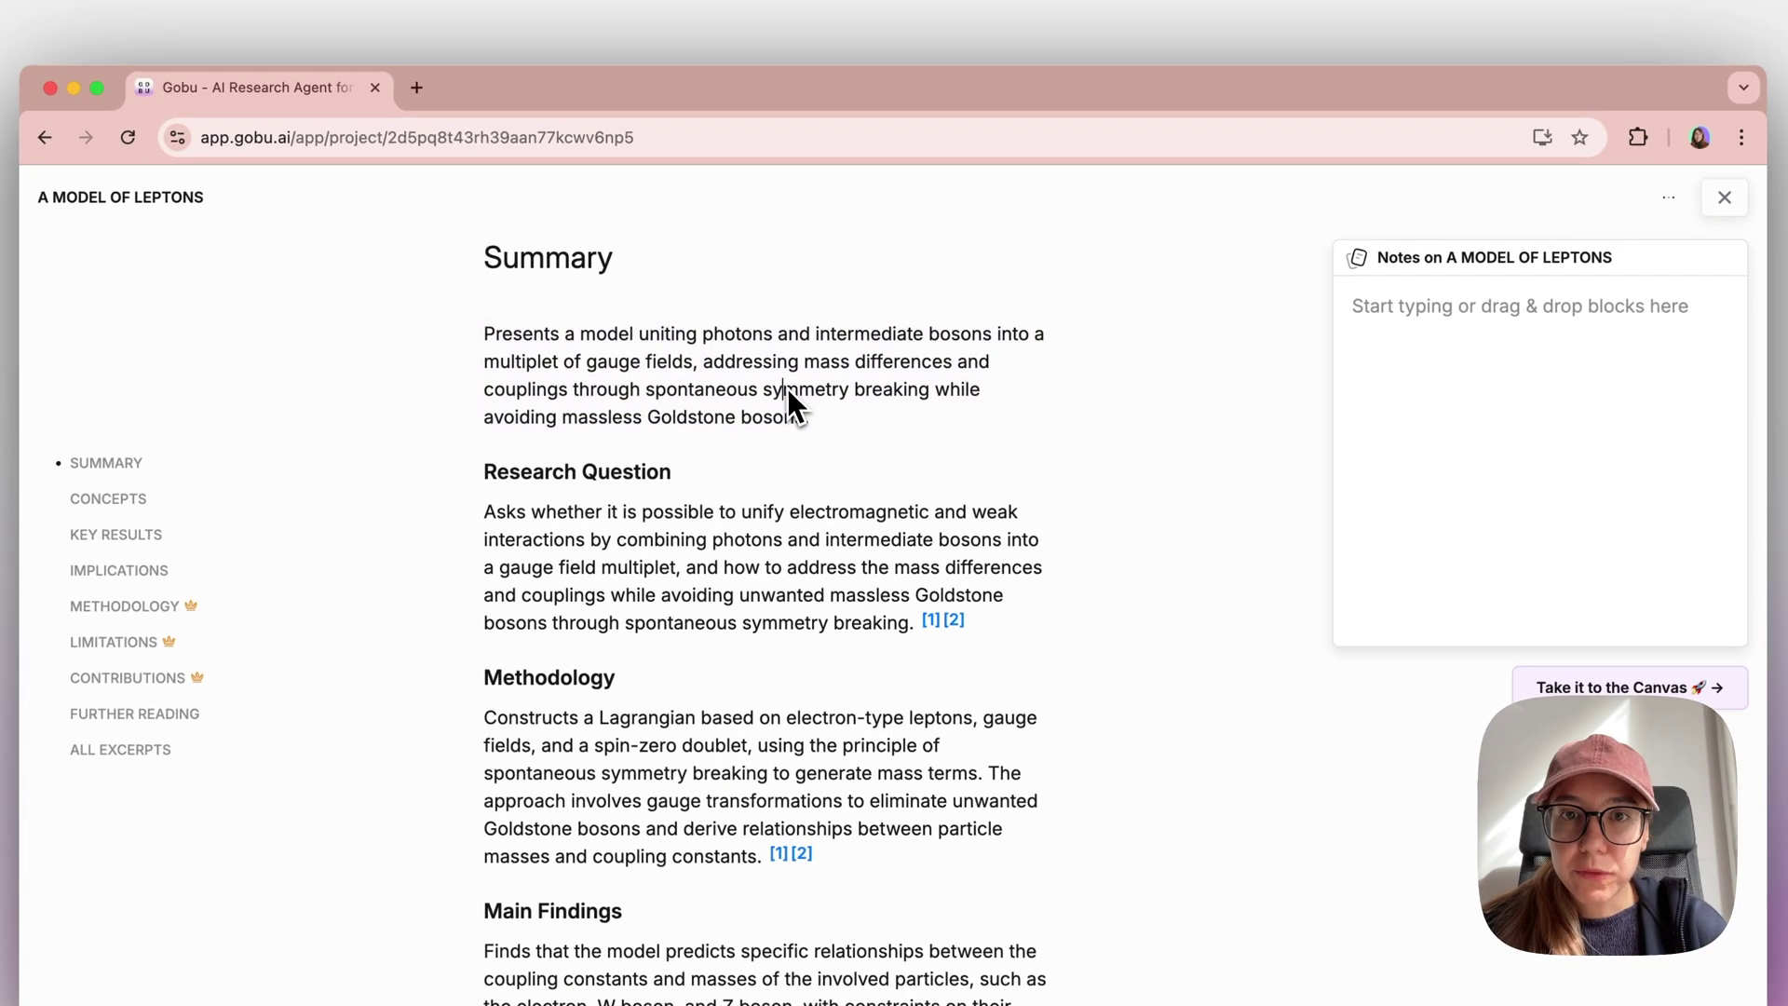
- Highlight the word 'symmetry' in the summary in purple
double_click(786, 388)
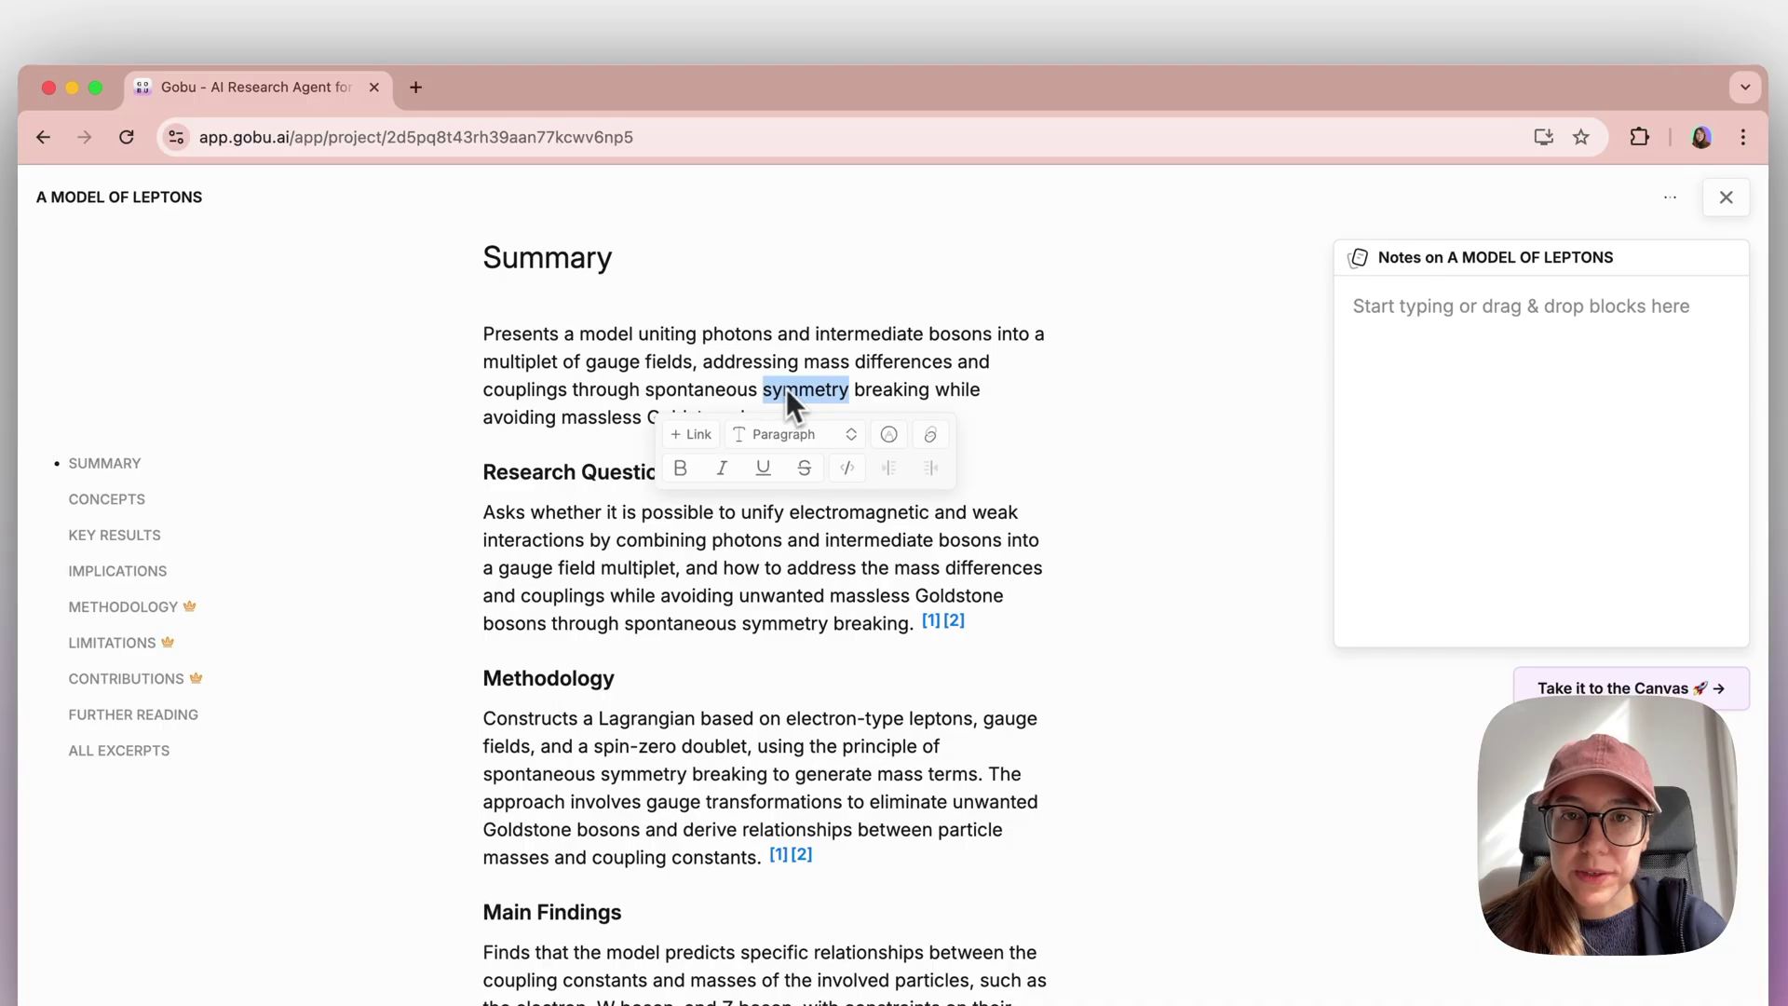
click(885, 434)
click(1014, 371)
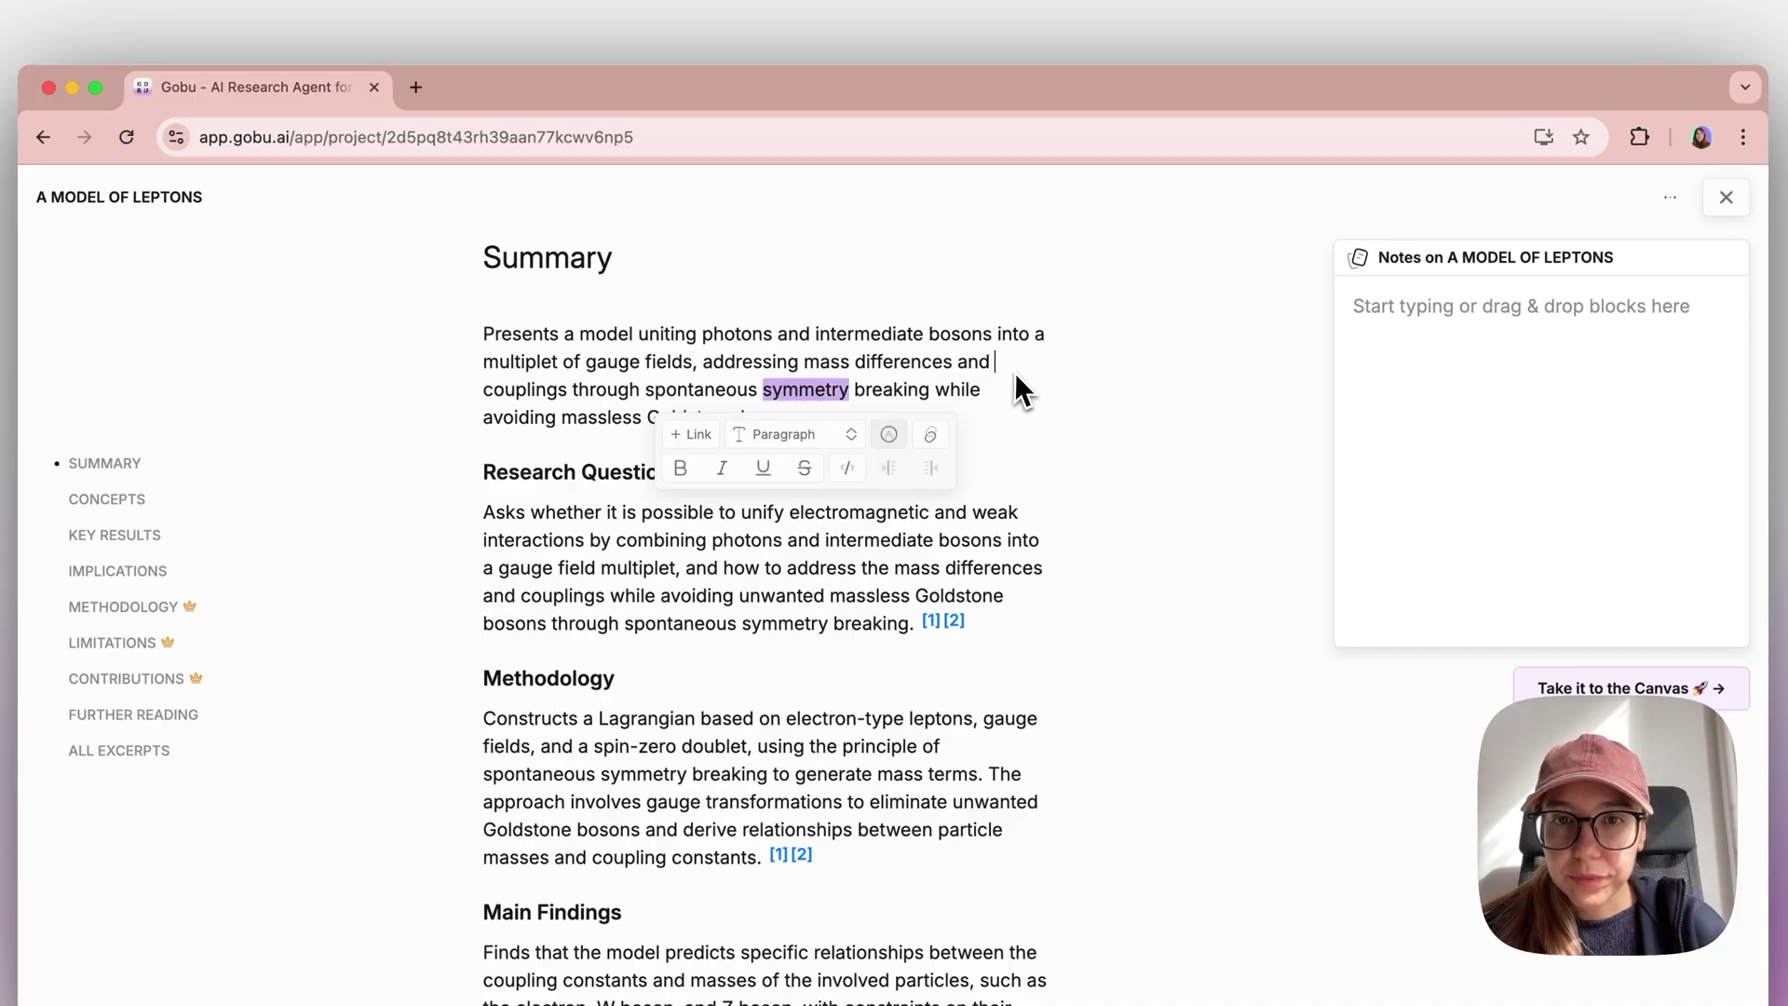
- Open the source excerpts for a [1] citation and locate the first one in the original PDF
scroll(1014, 466, down, 3)
scroll(1016, 479, down, 1)
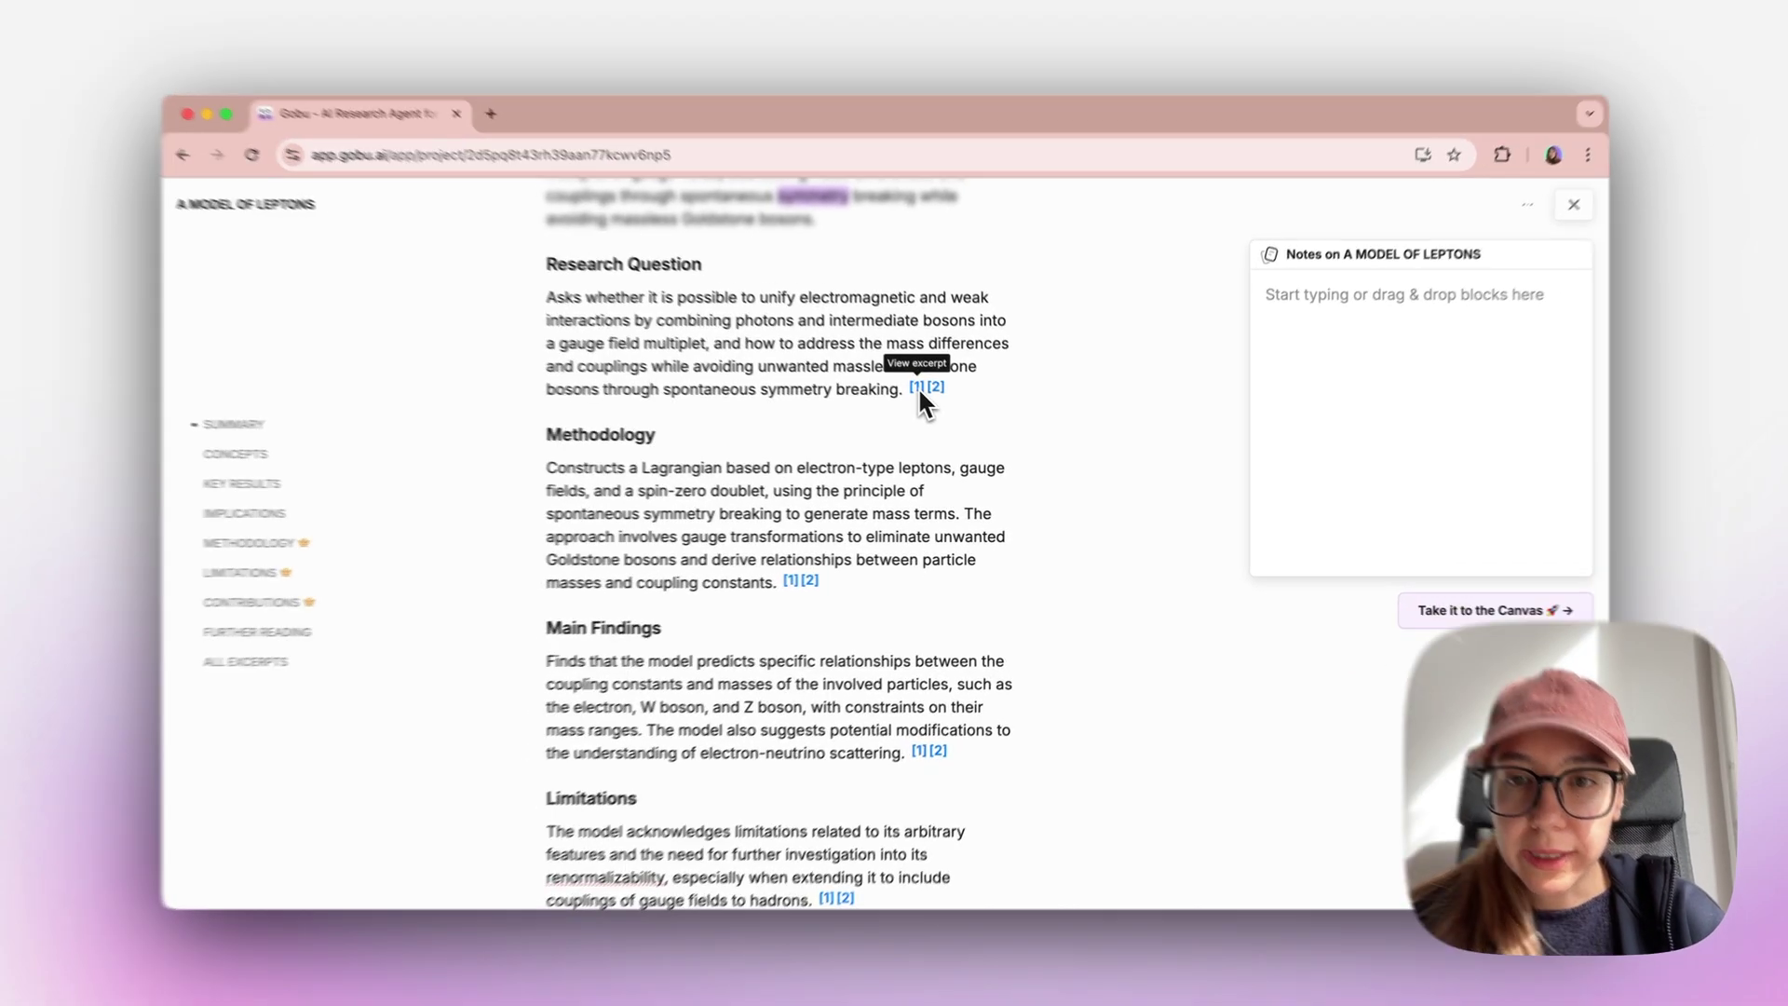
click(924, 392)
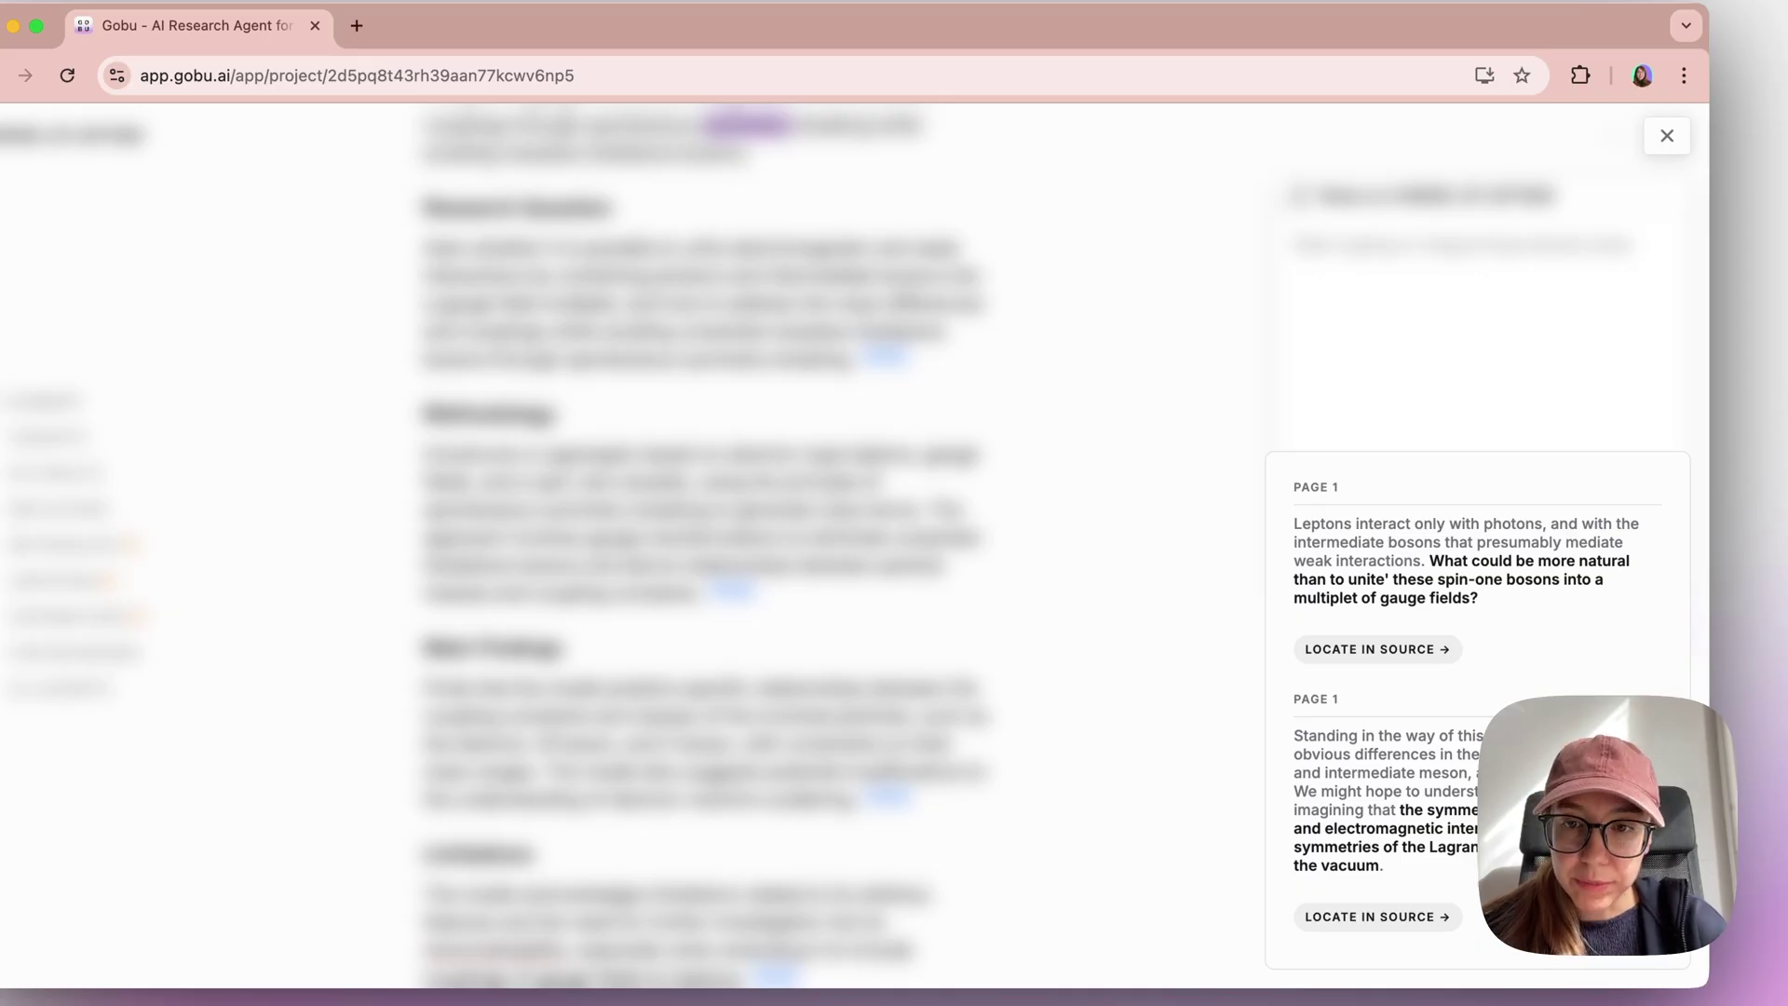
click(1331, 646)
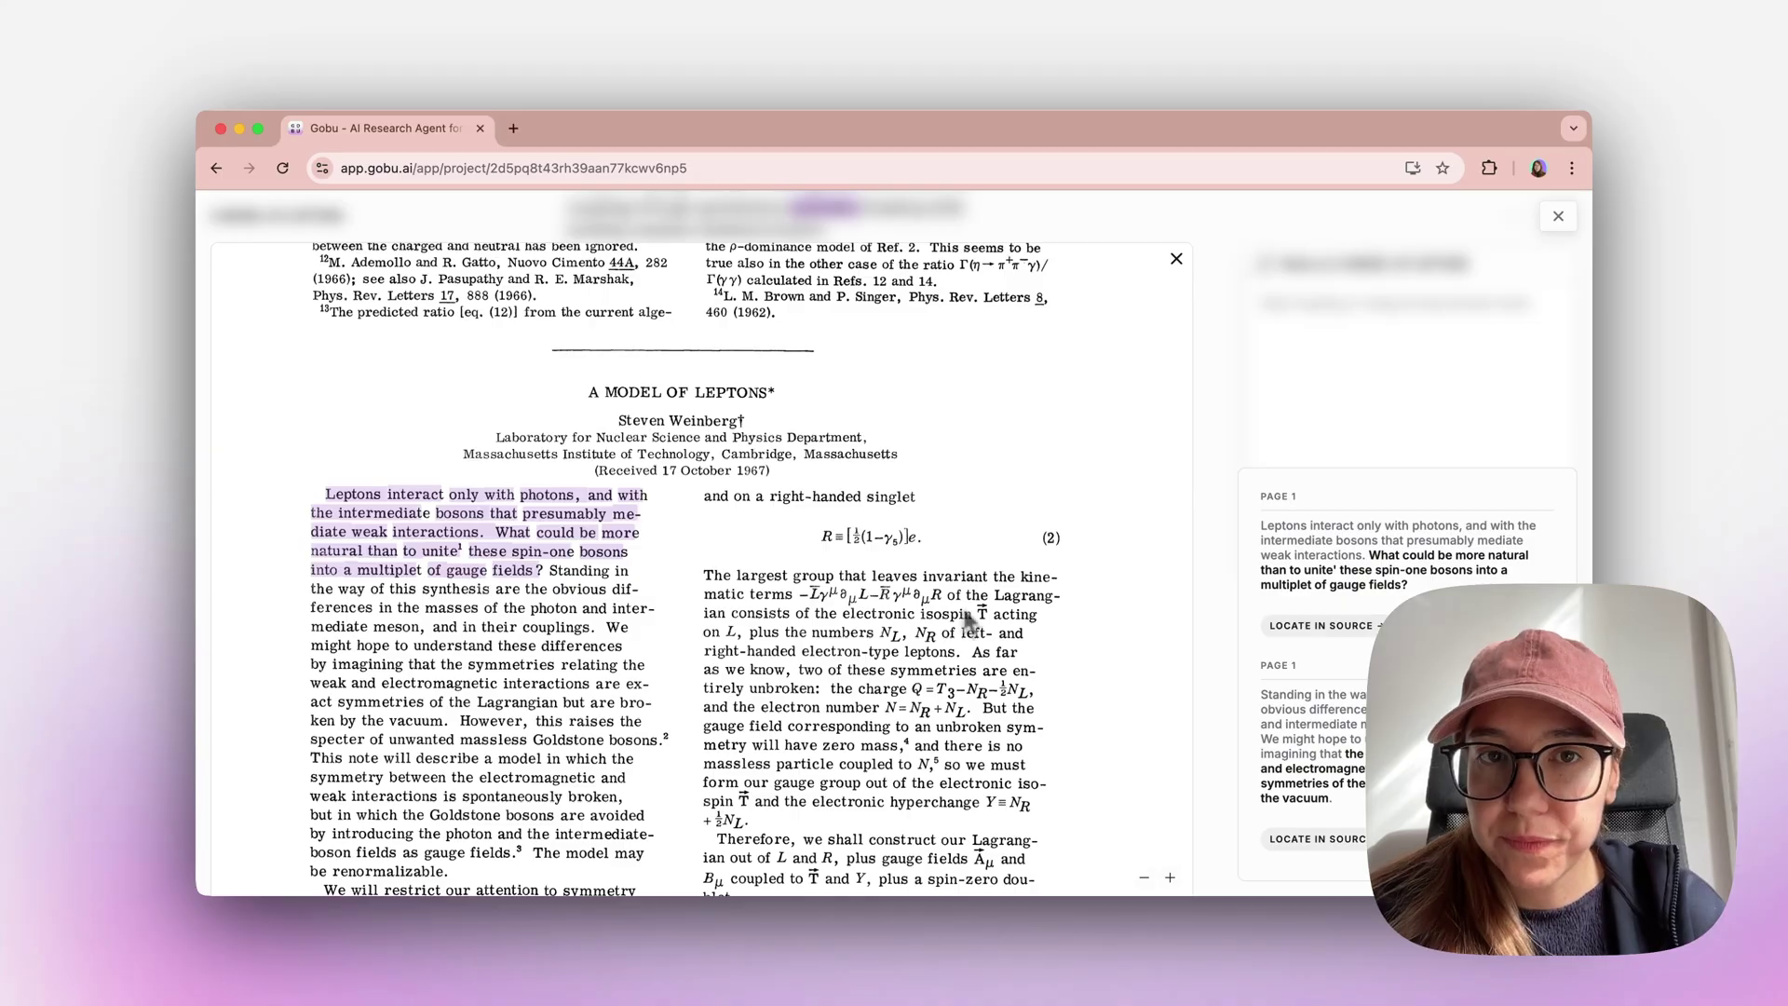
- Close the PDF viewer and excerpts panel, then jump to the Concepts section
click(1263, 337)
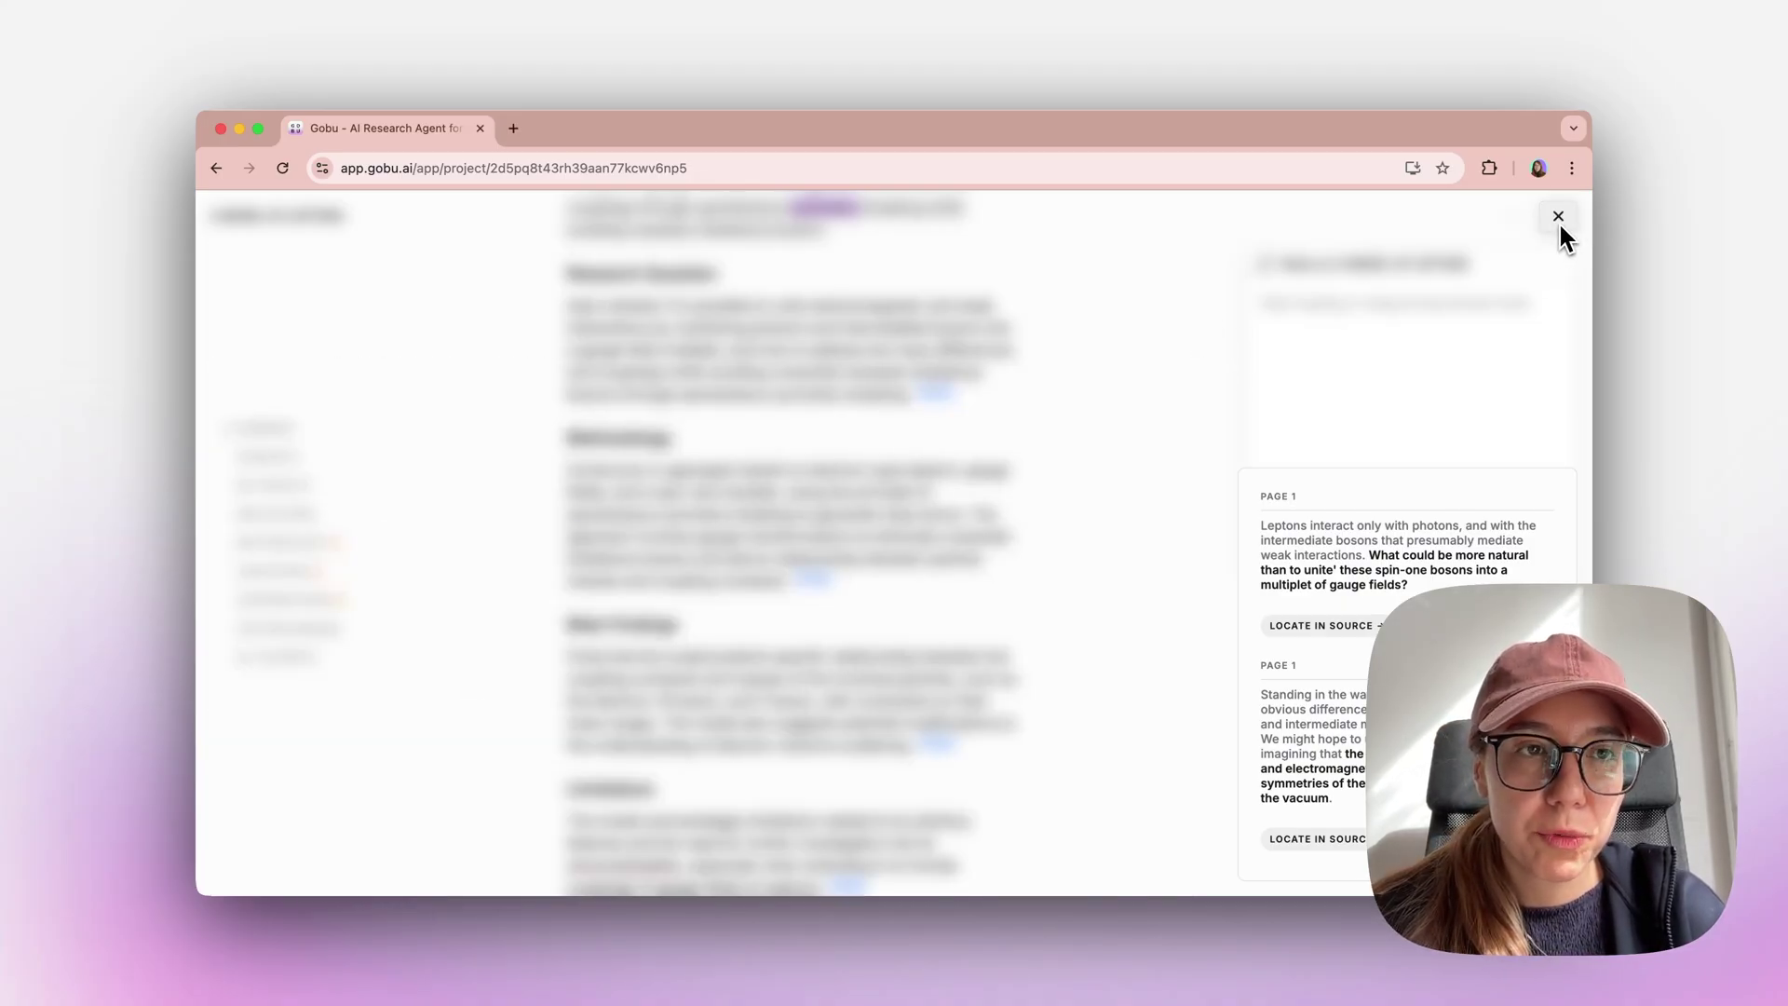
click(1164, 421)
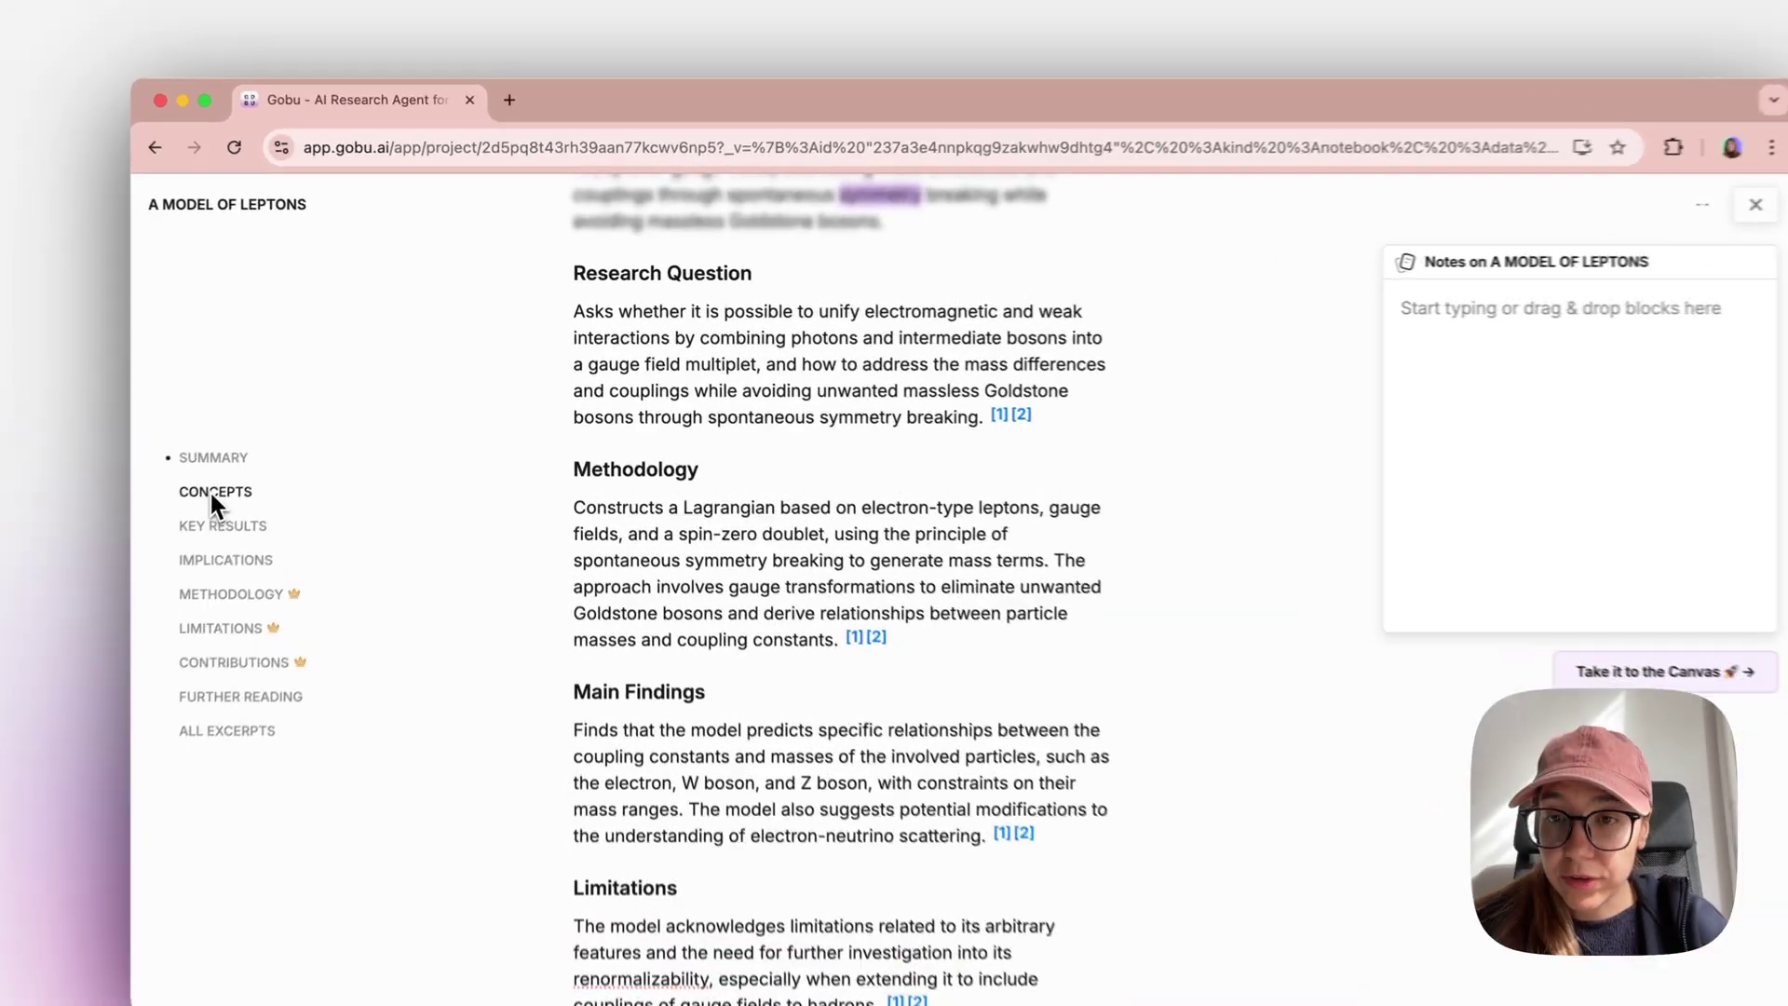
click(260, 457)
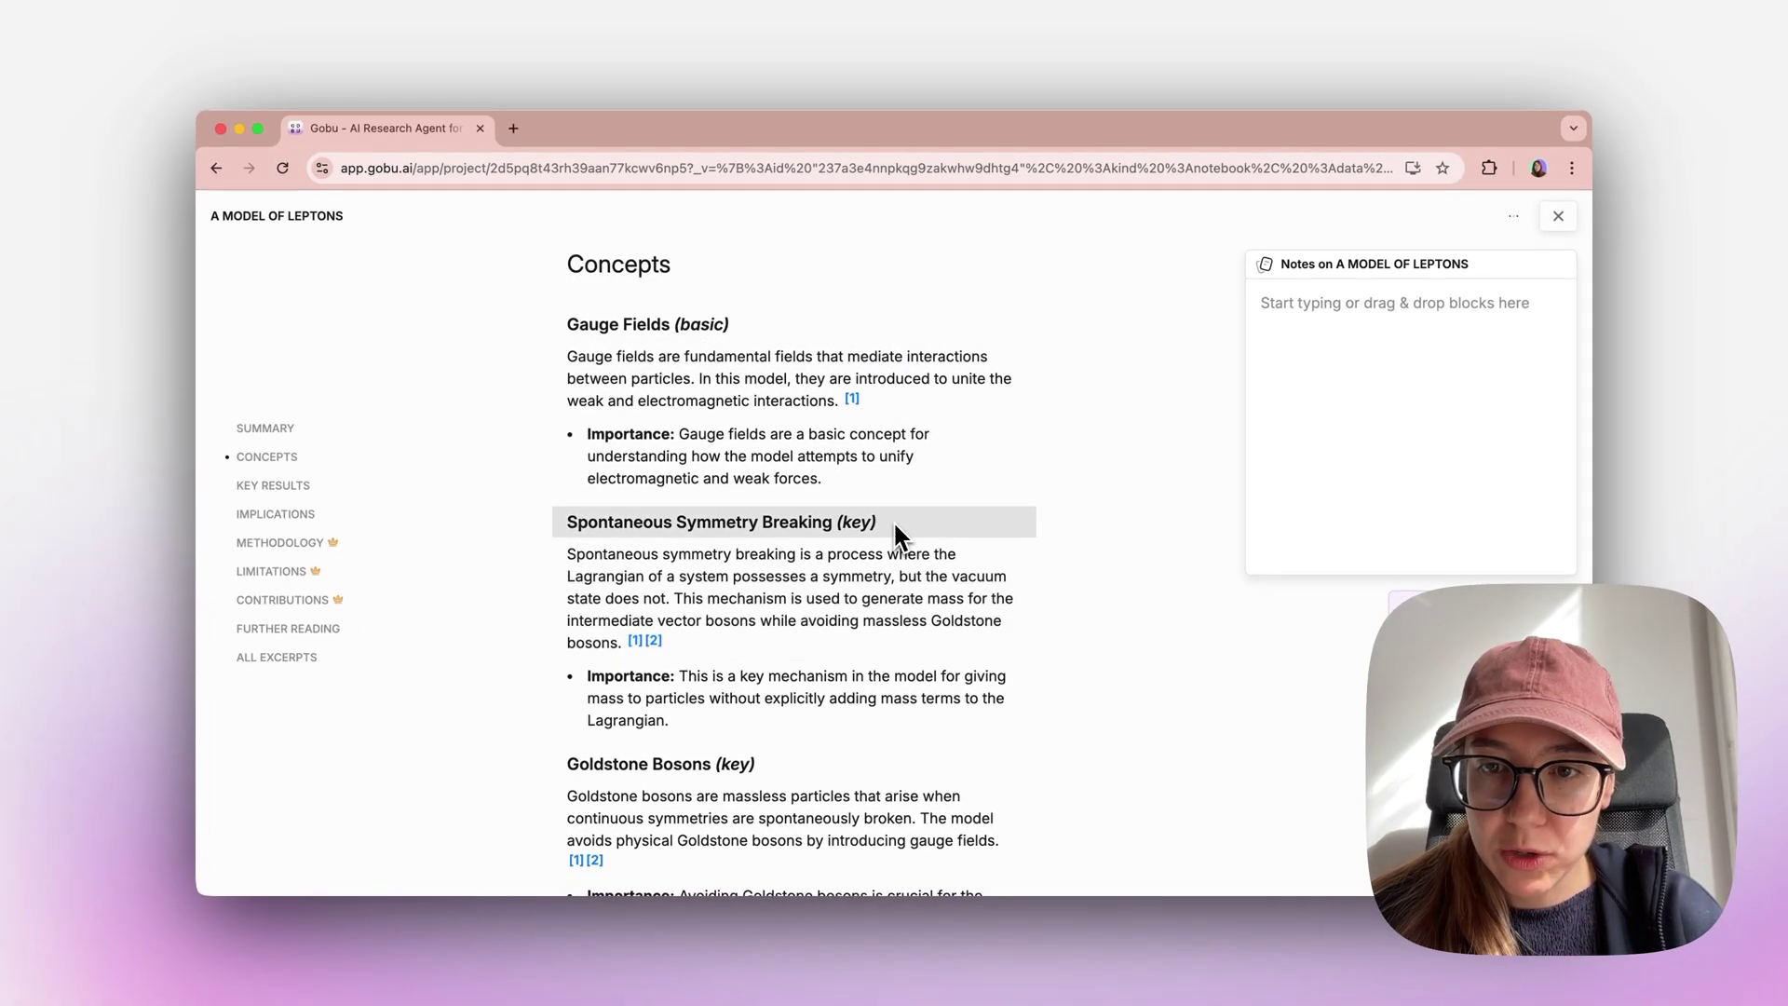
- Step through Key Results, Implications, Methodology, Limitations and Contributions in the outline
scroll(918, 596, down, 6)
scroll(918, 596, down, 3)
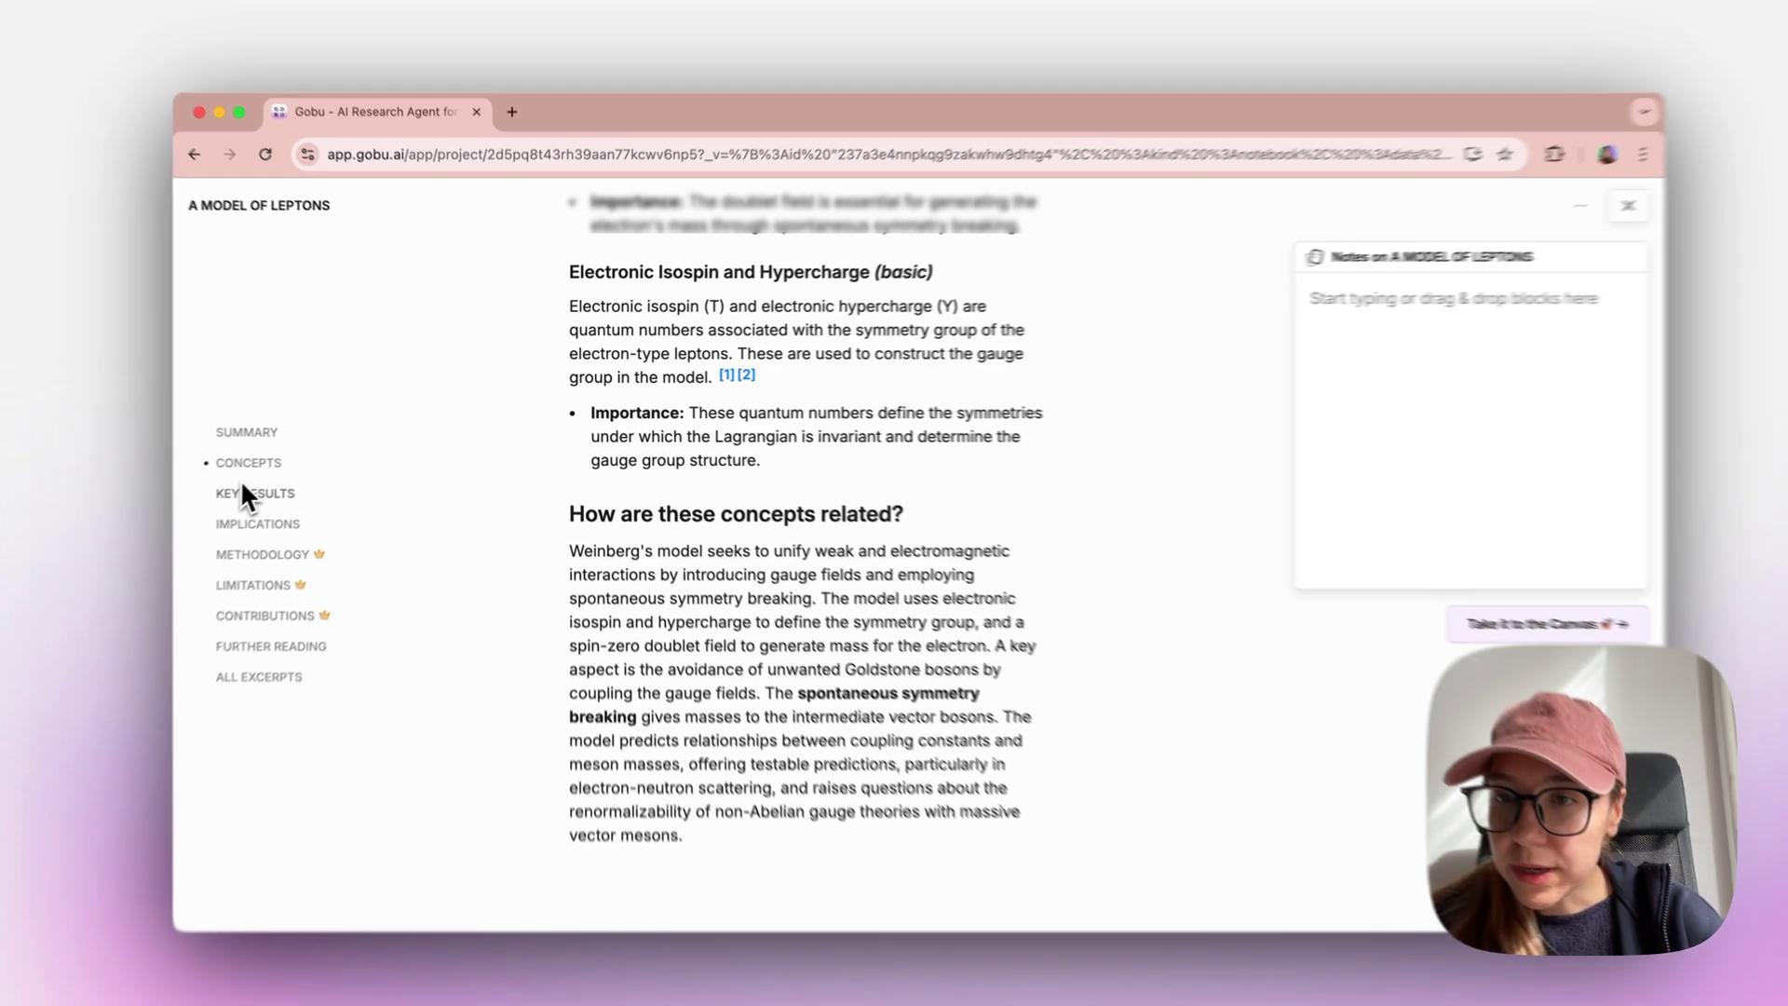
click(263, 487)
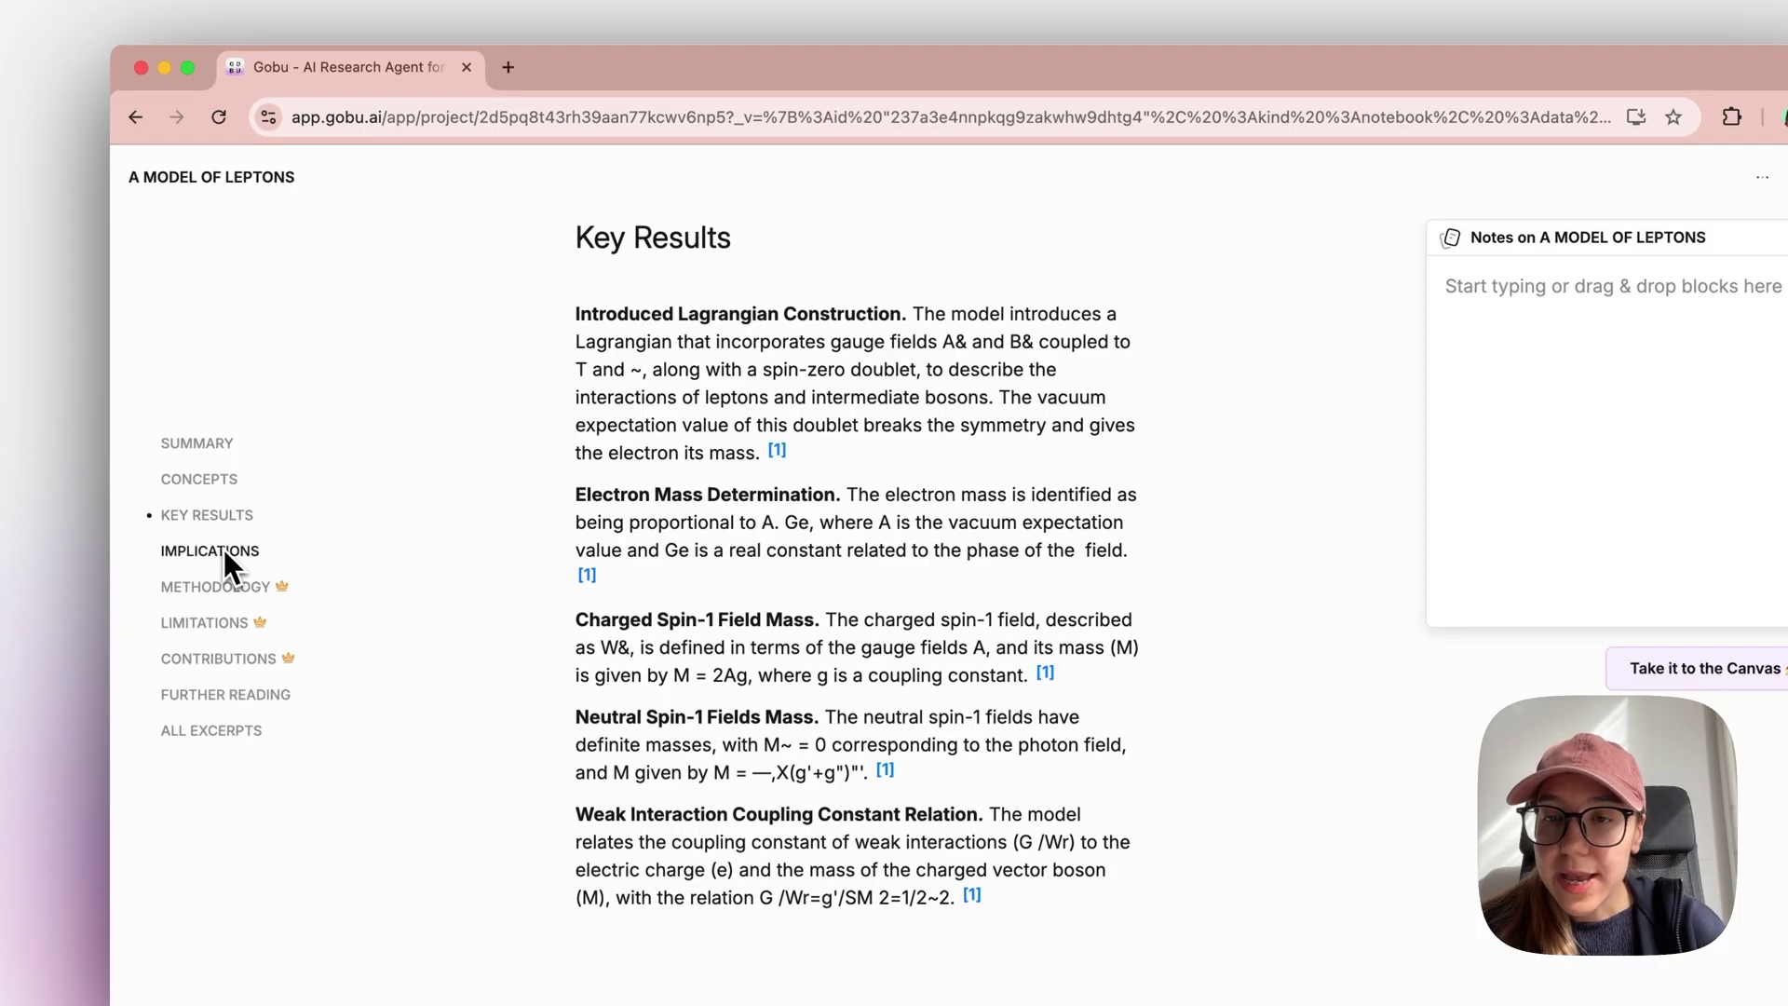
click(223, 550)
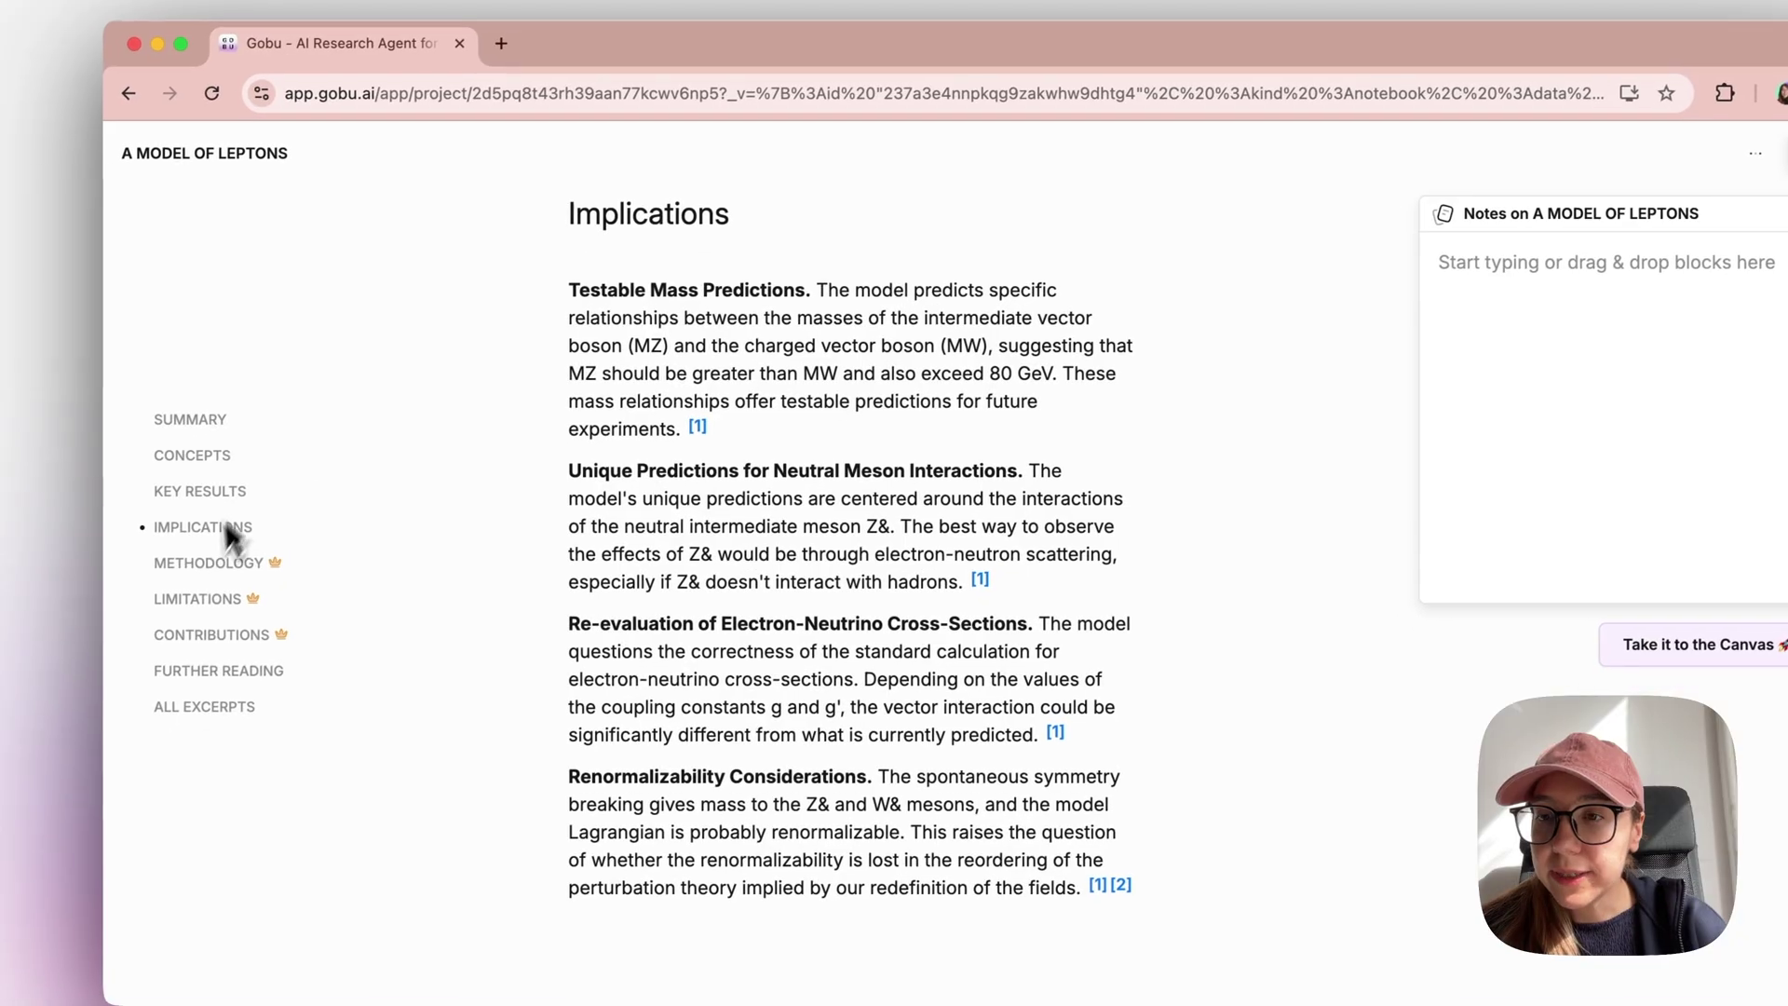
click(198, 563)
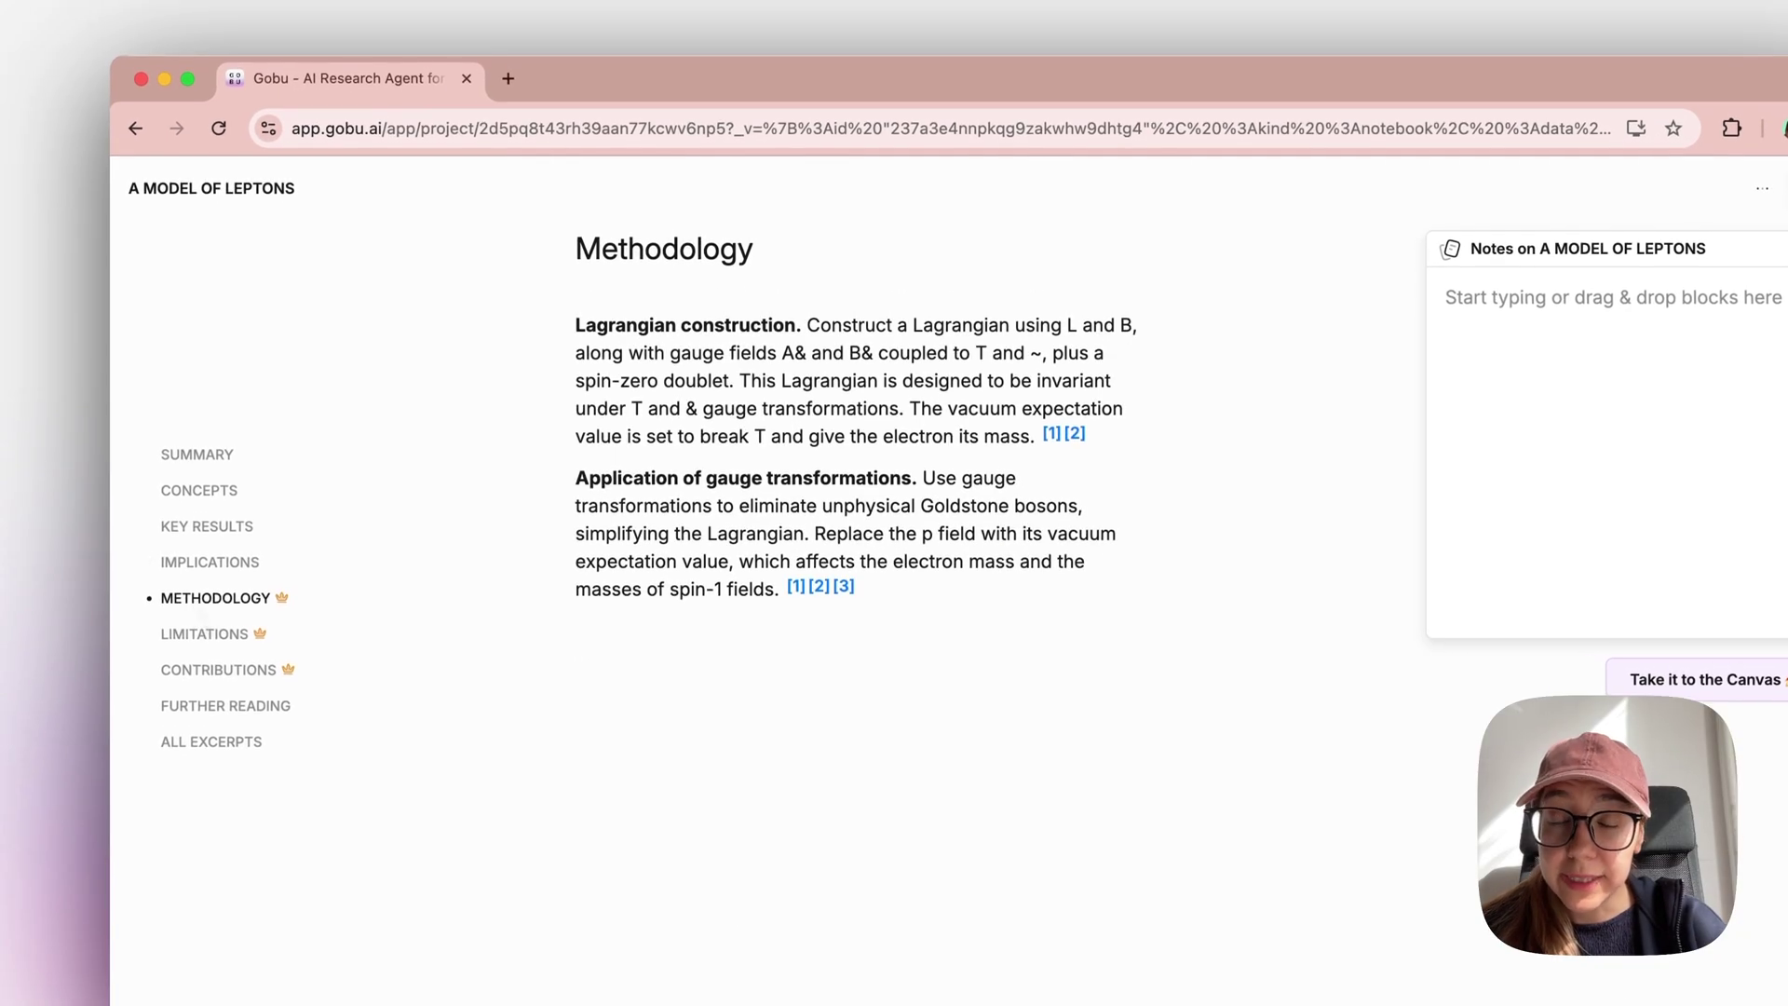
click(196, 633)
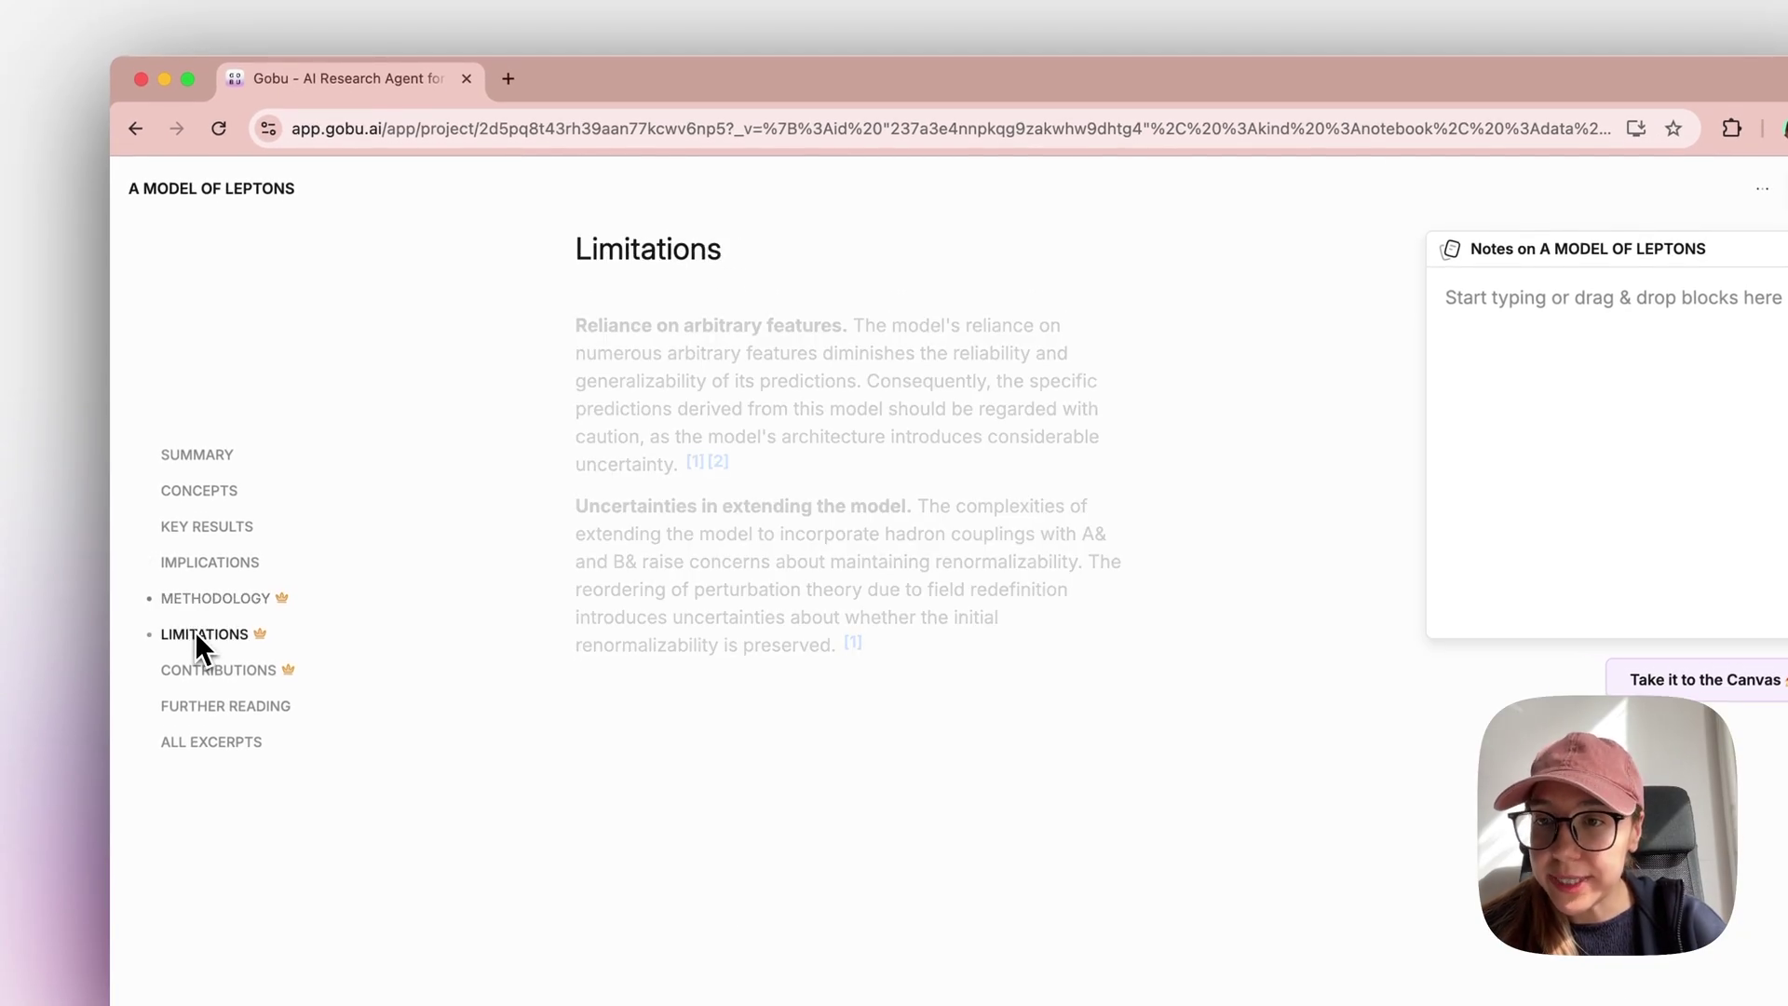
click(211, 670)
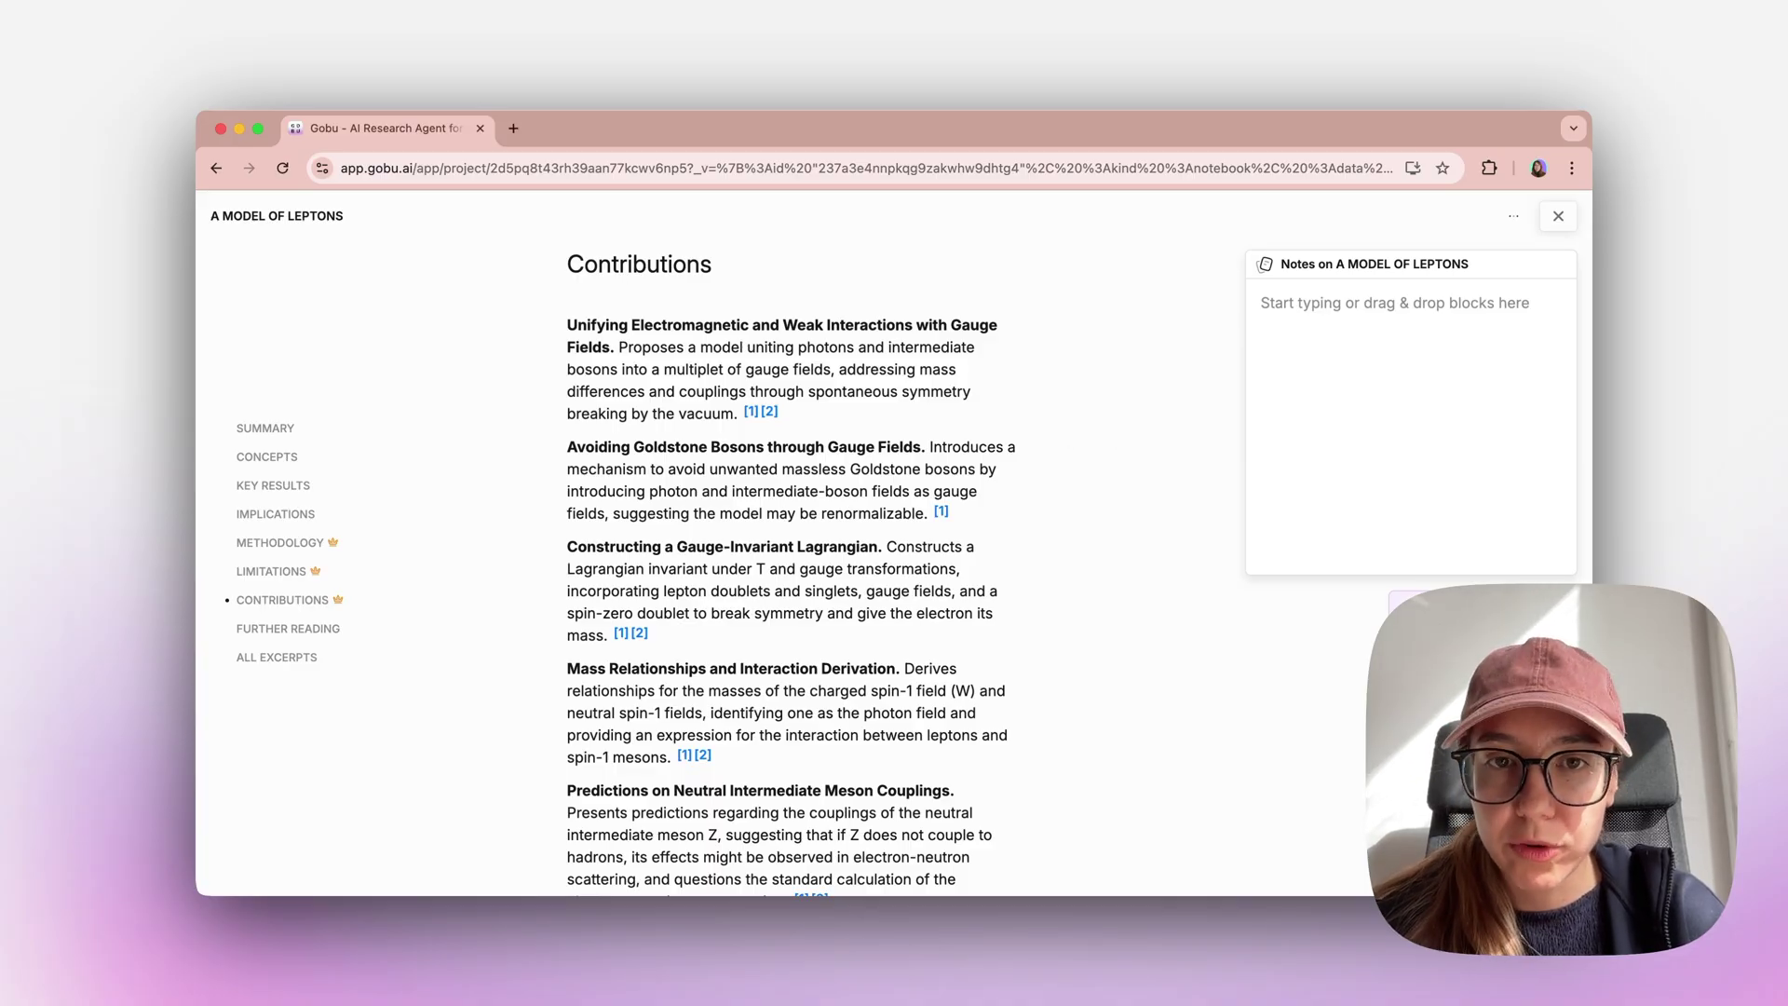
- View the Further Reading references, then open the All Excerpts page
scroll(1110, 422, down, 1)
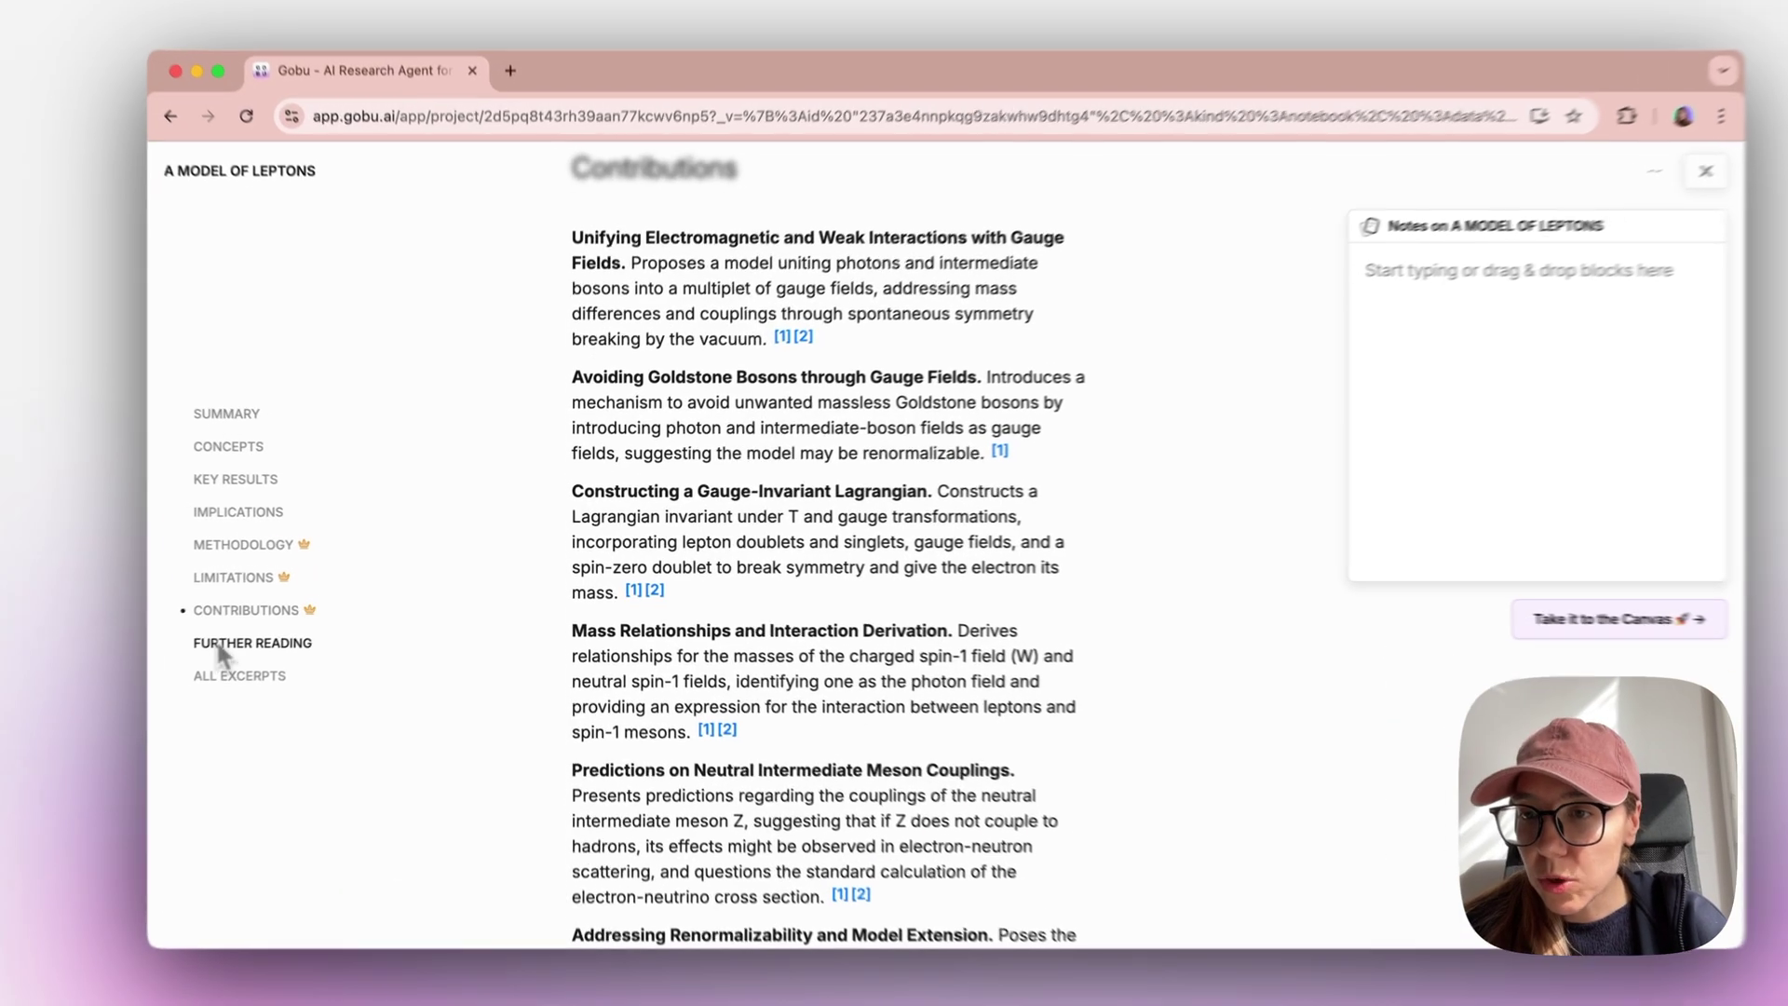
click(260, 629)
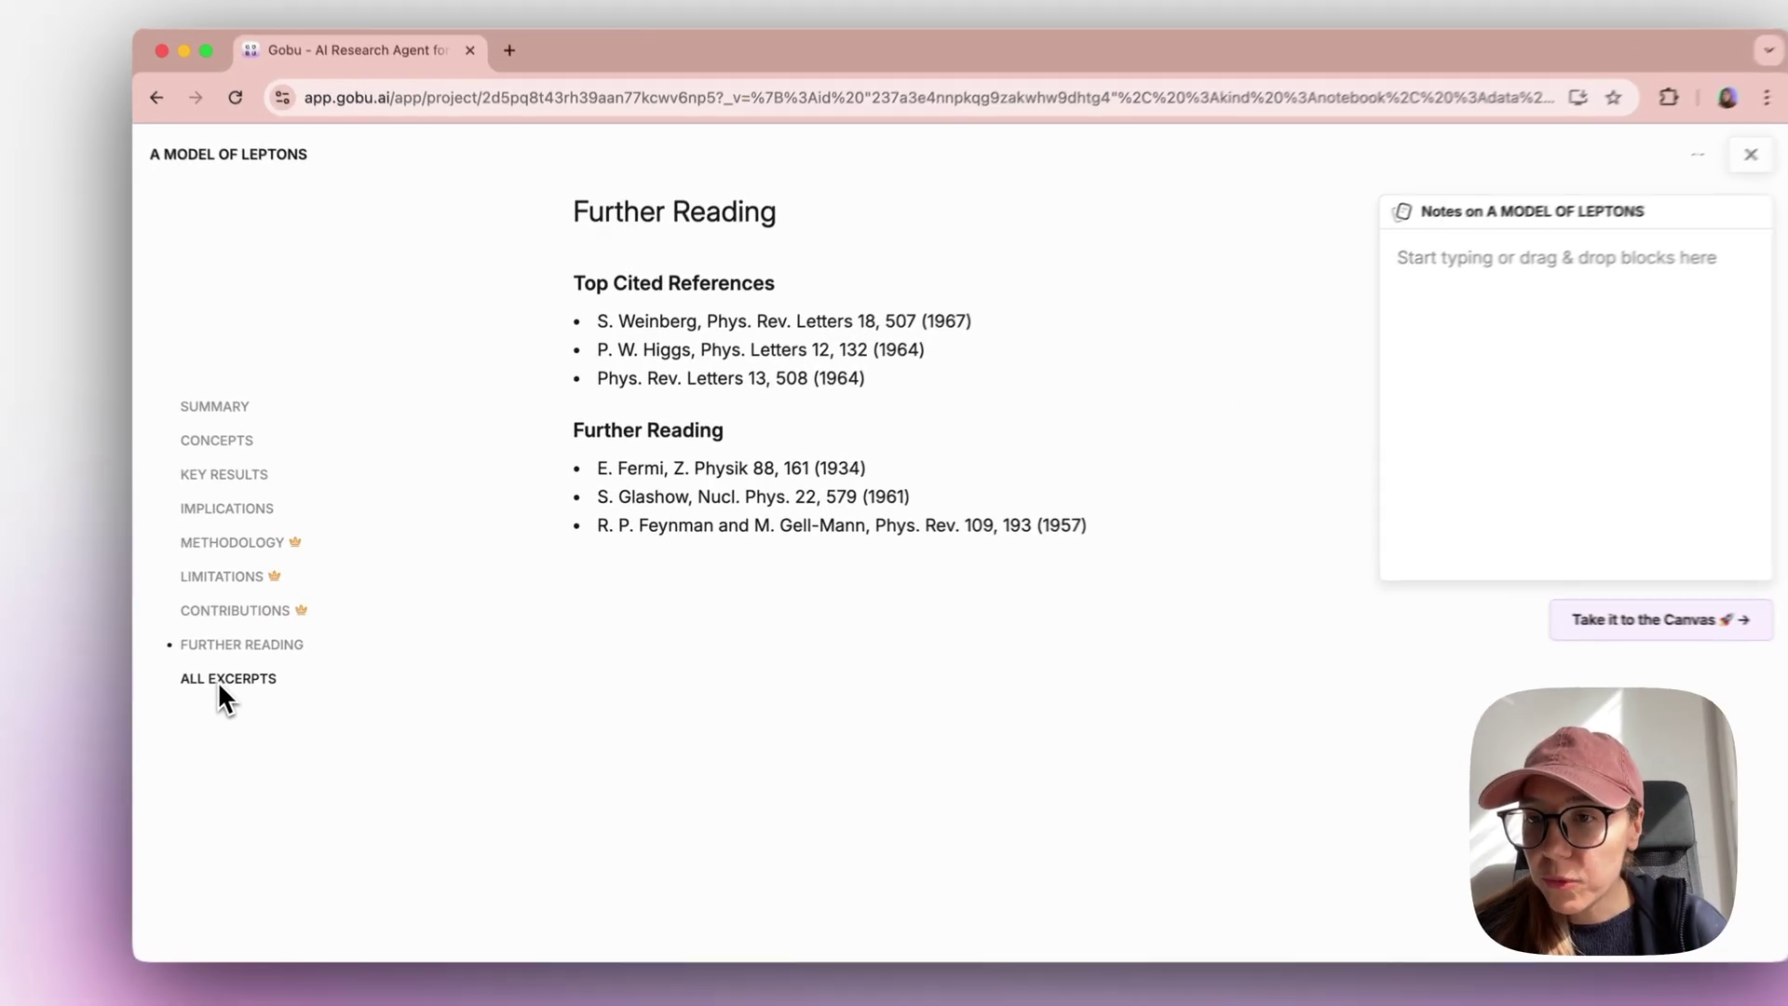
click(277, 659)
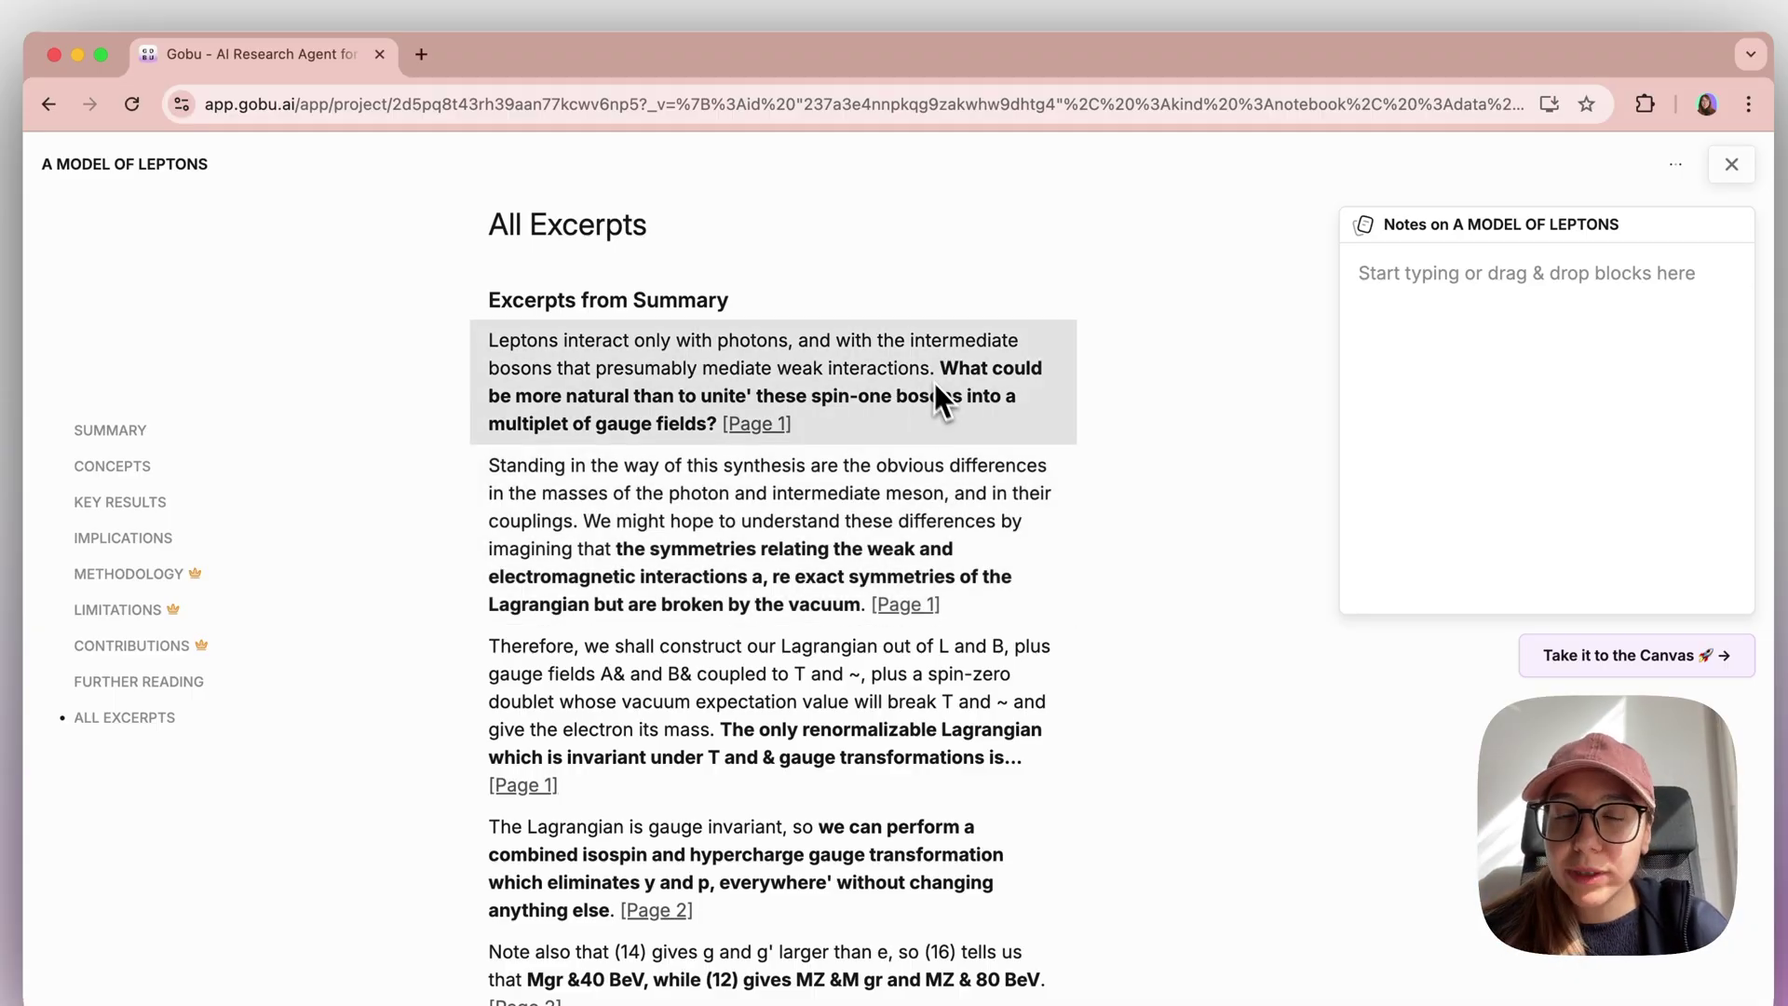
scroll(892, 484, down, 1)
scroll(891, 493, up, 1)
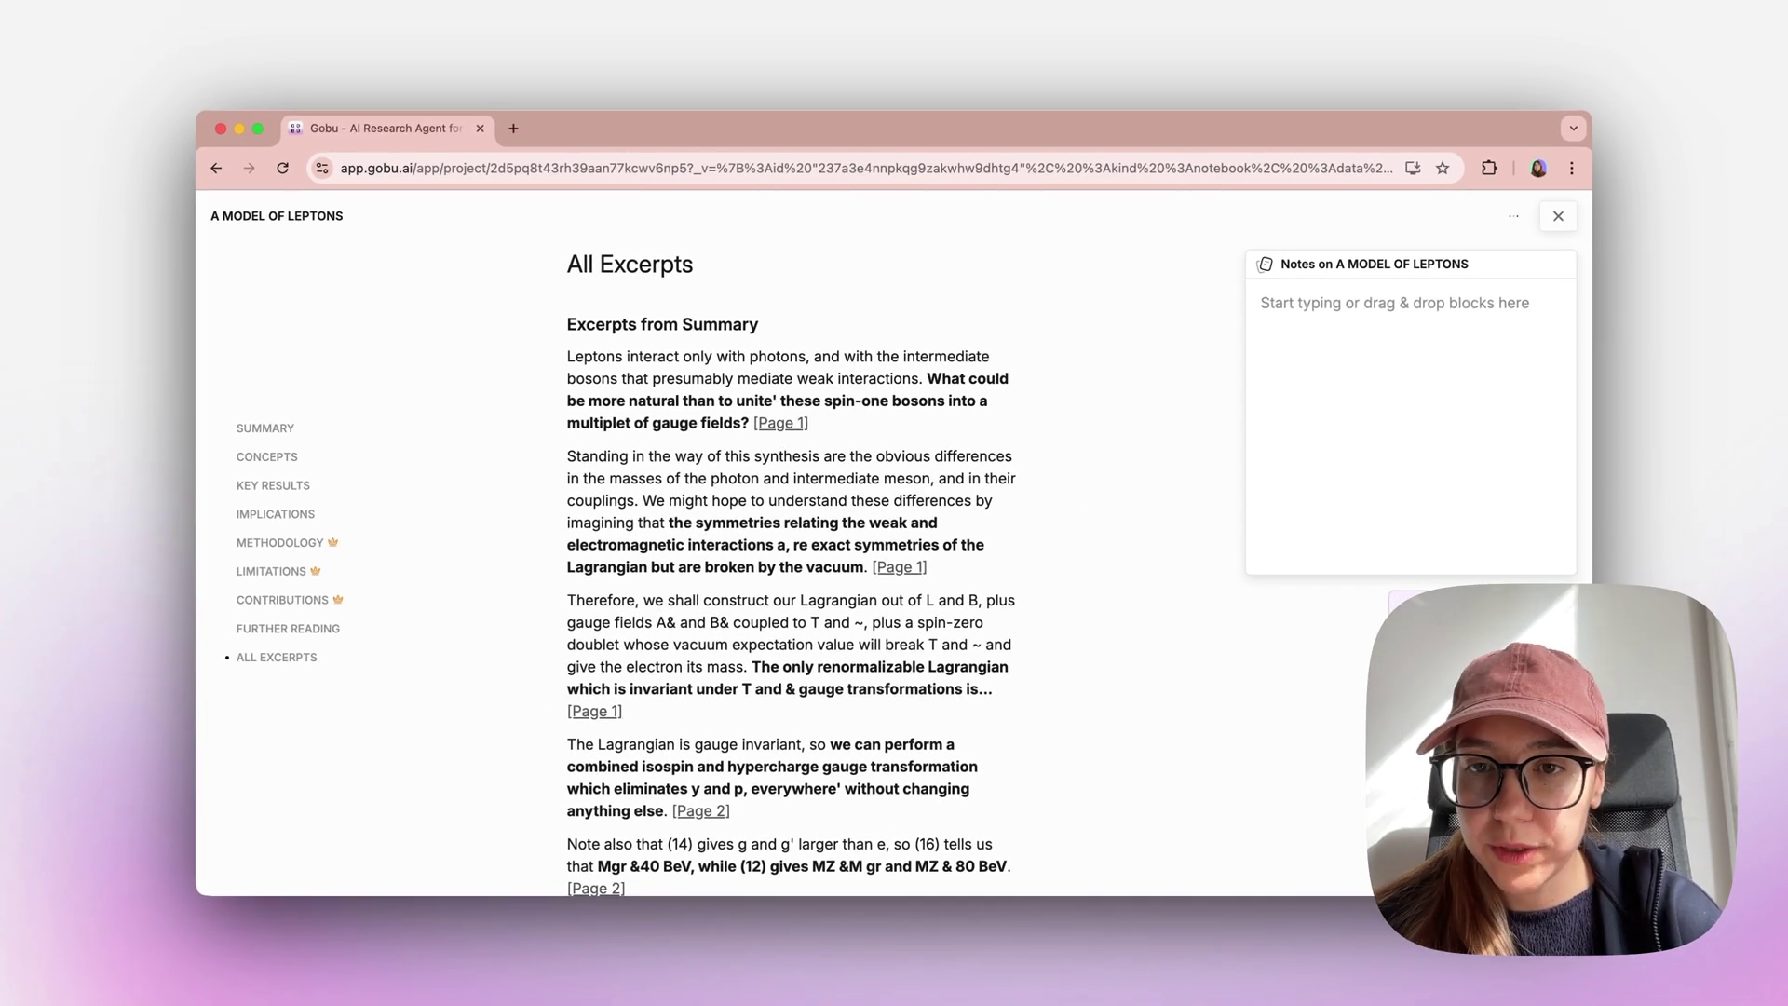
scroll(792, 546, down, 1)
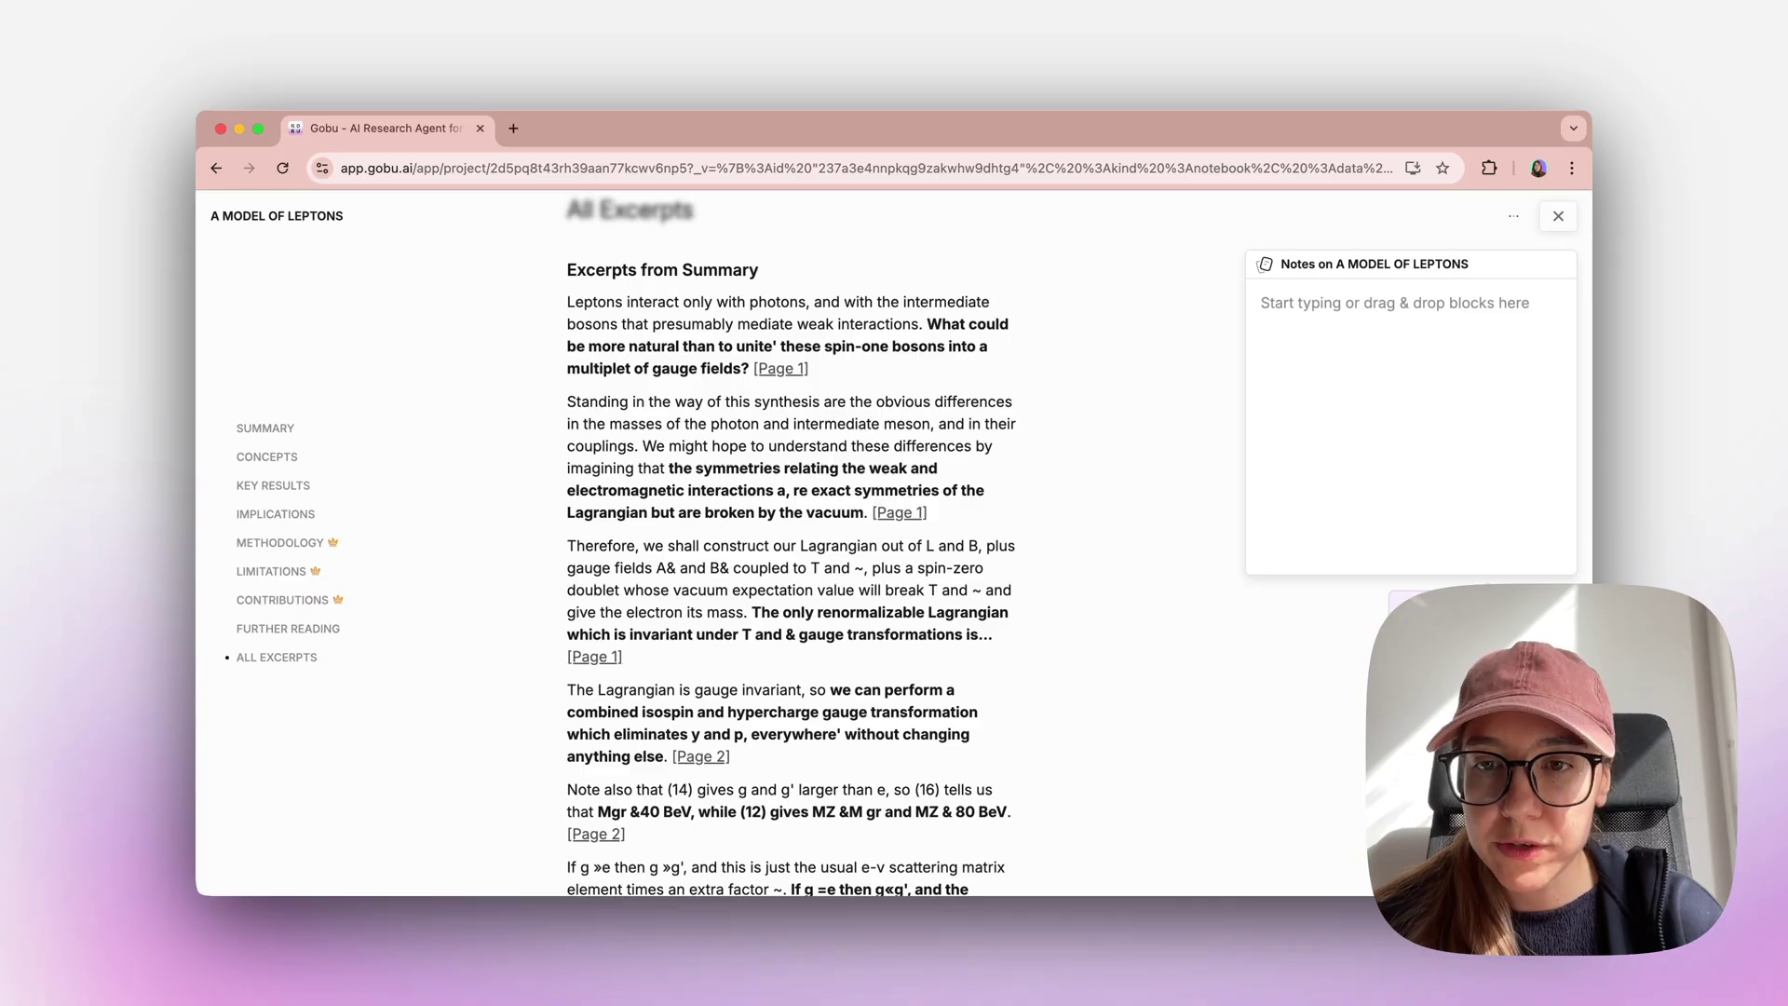
scroll(1030, 508, up, 1)
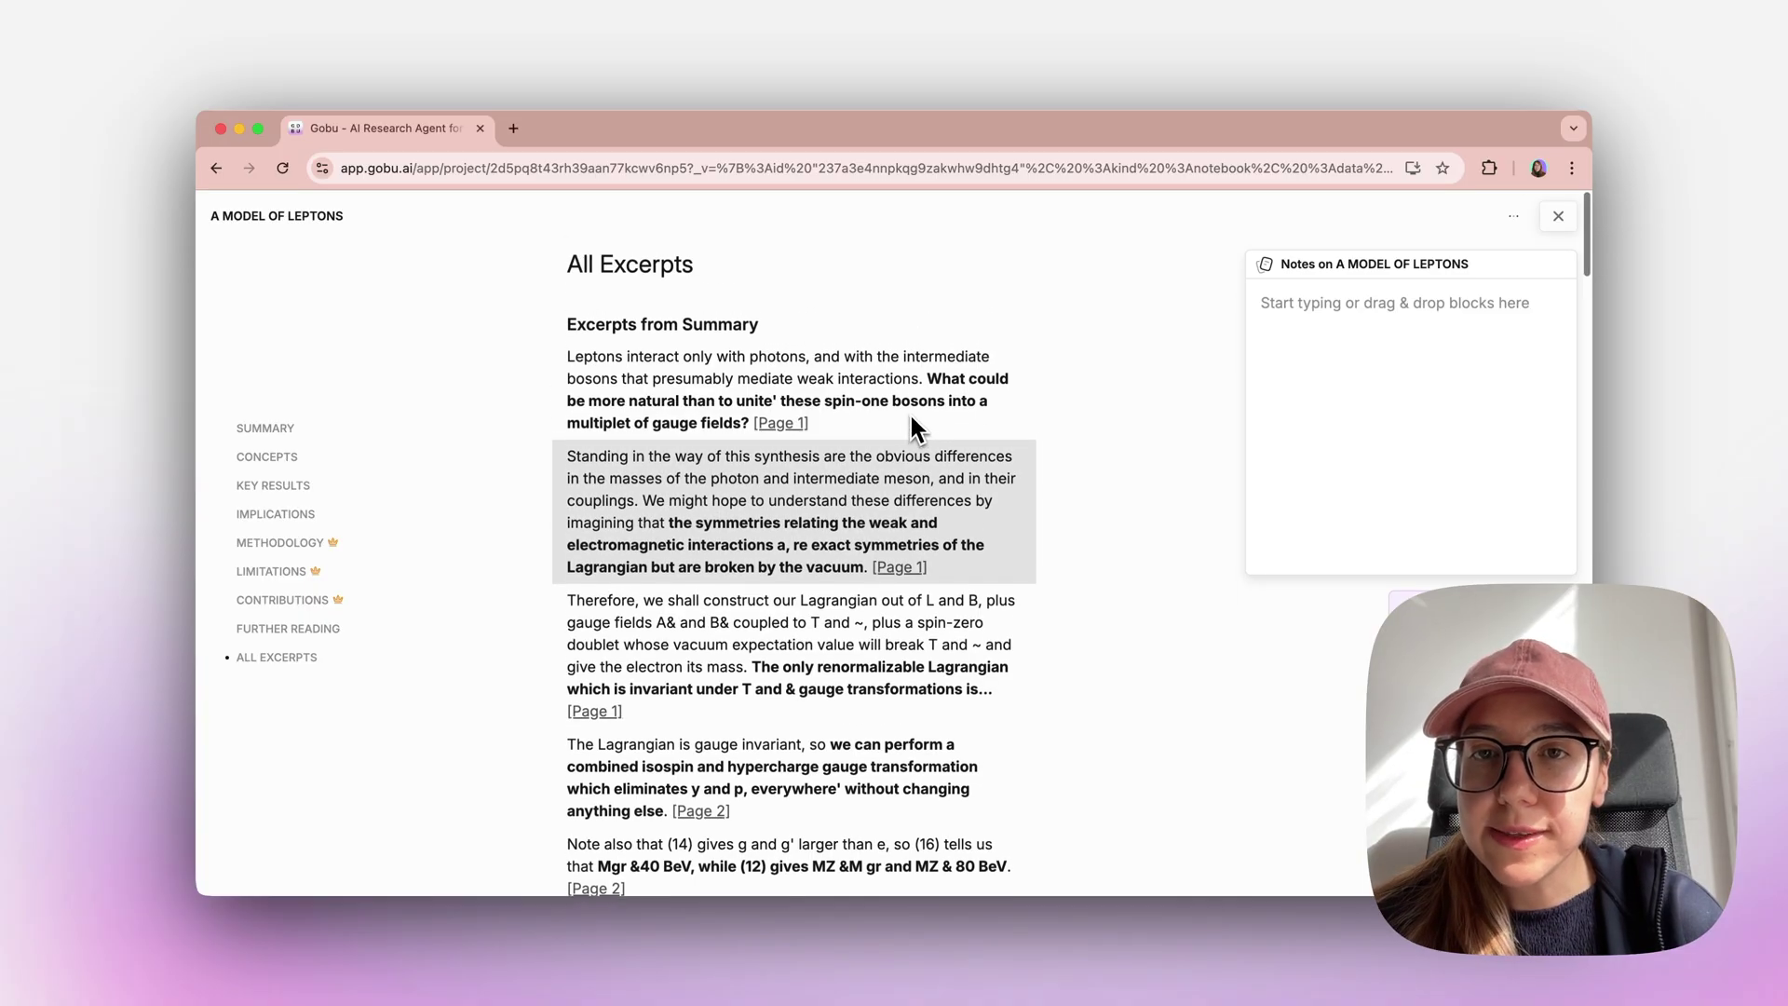
scroll(763, 495, down, 7)
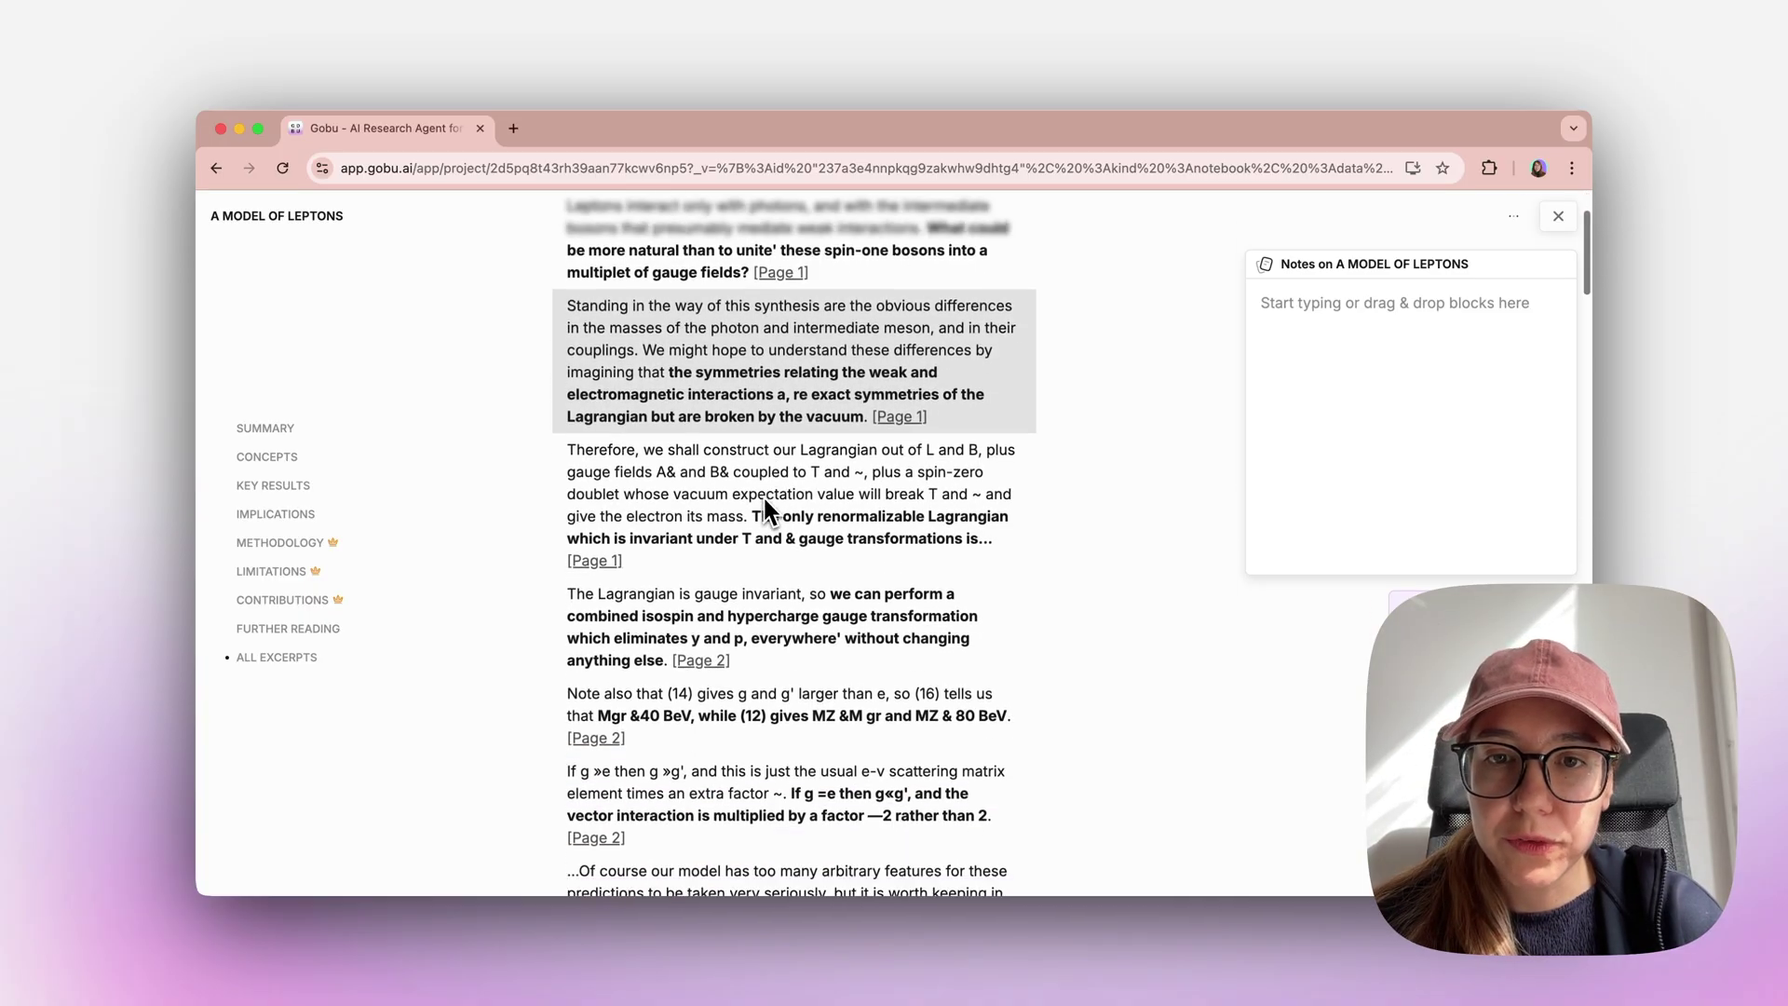
scroll(762, 495, down, 12)
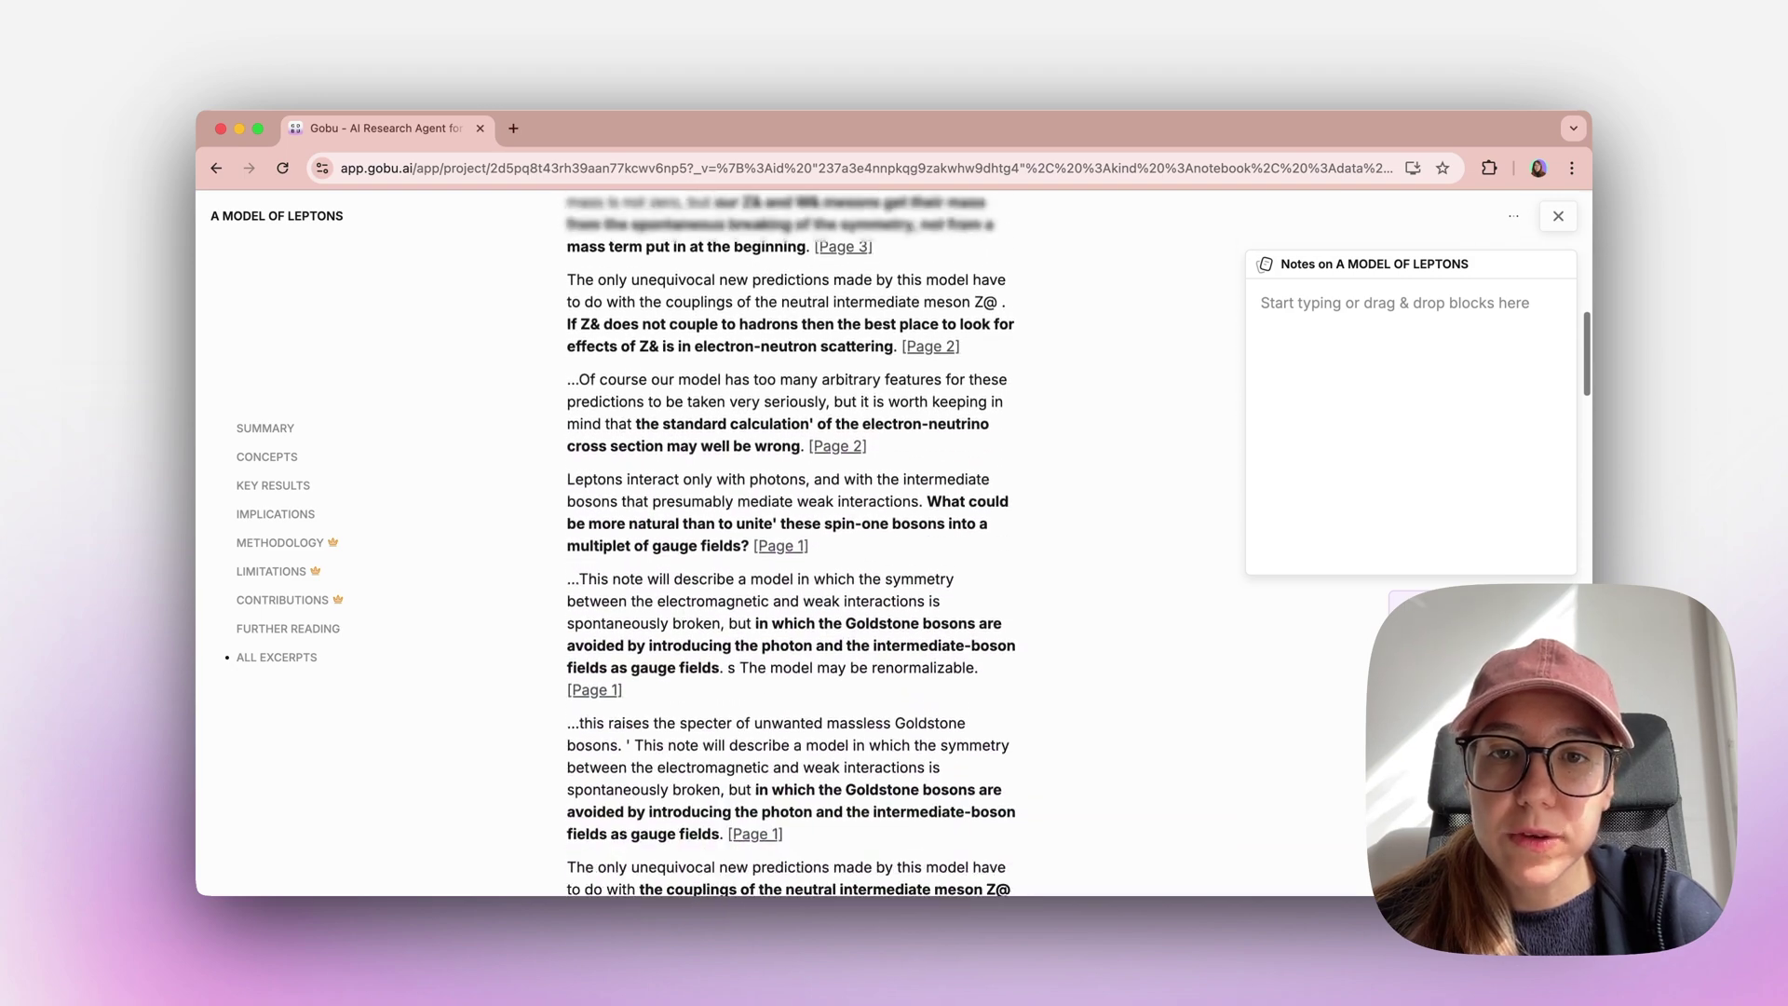
scroll(763, 495, down, 8)
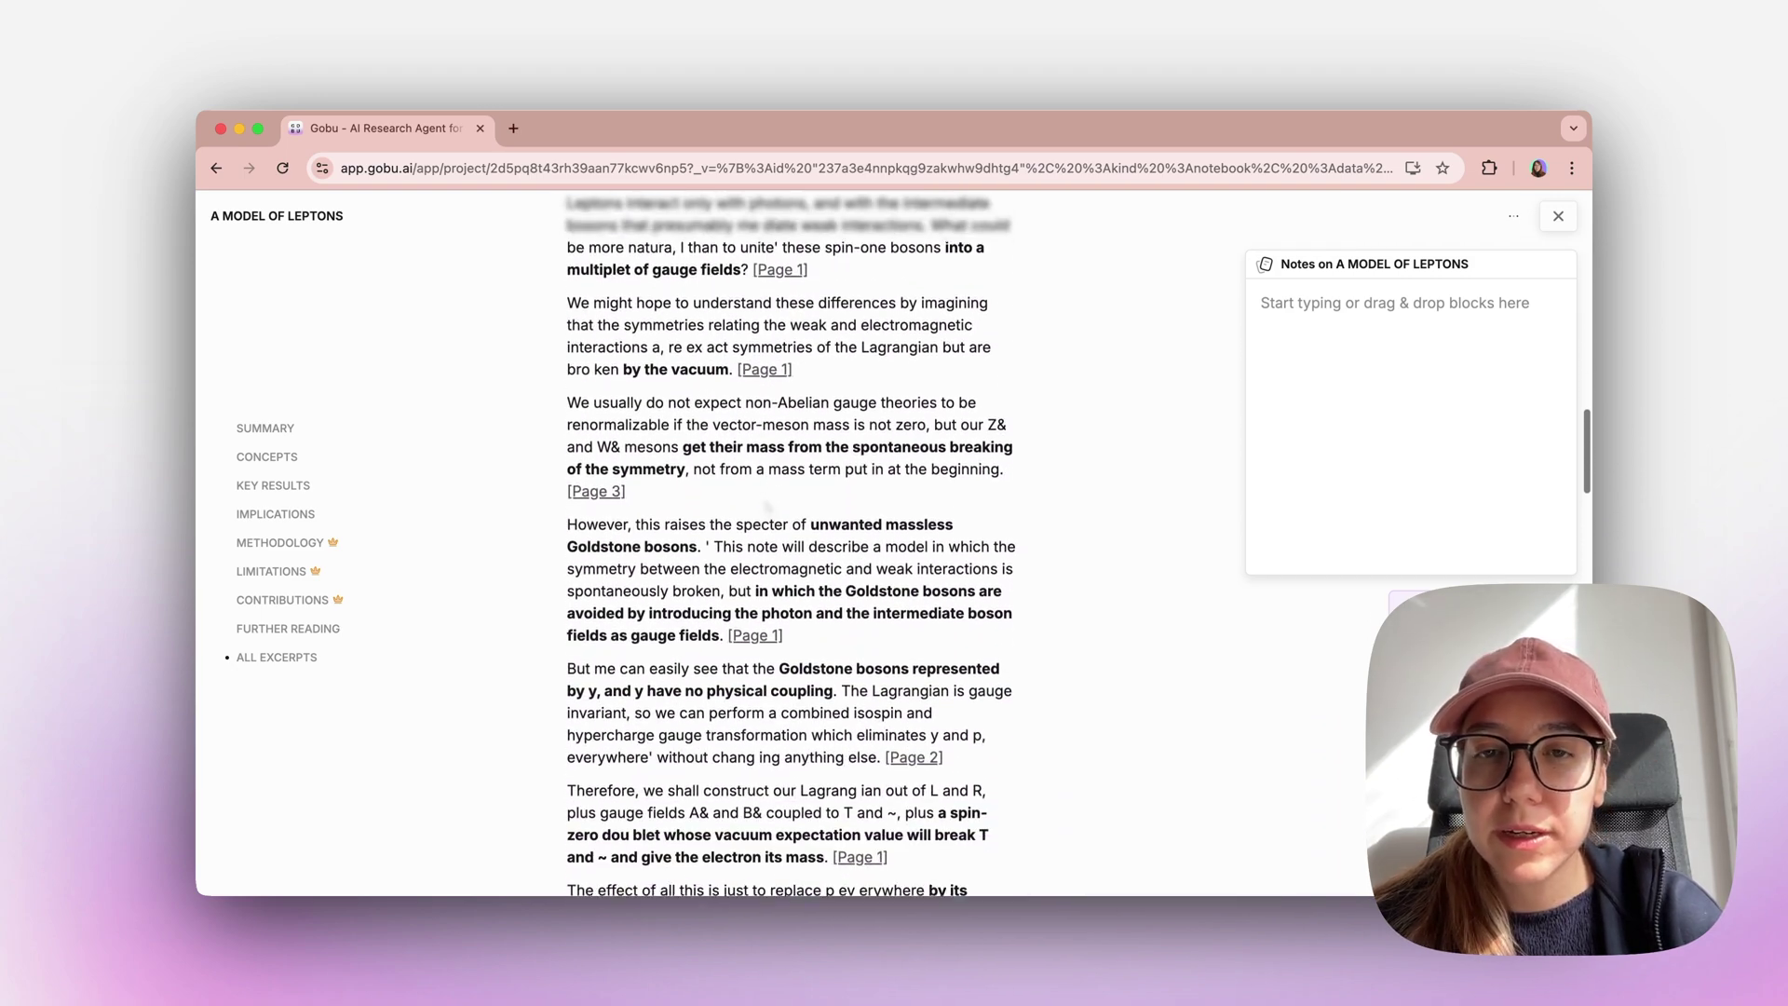
scroll(763, 495, down, 3)
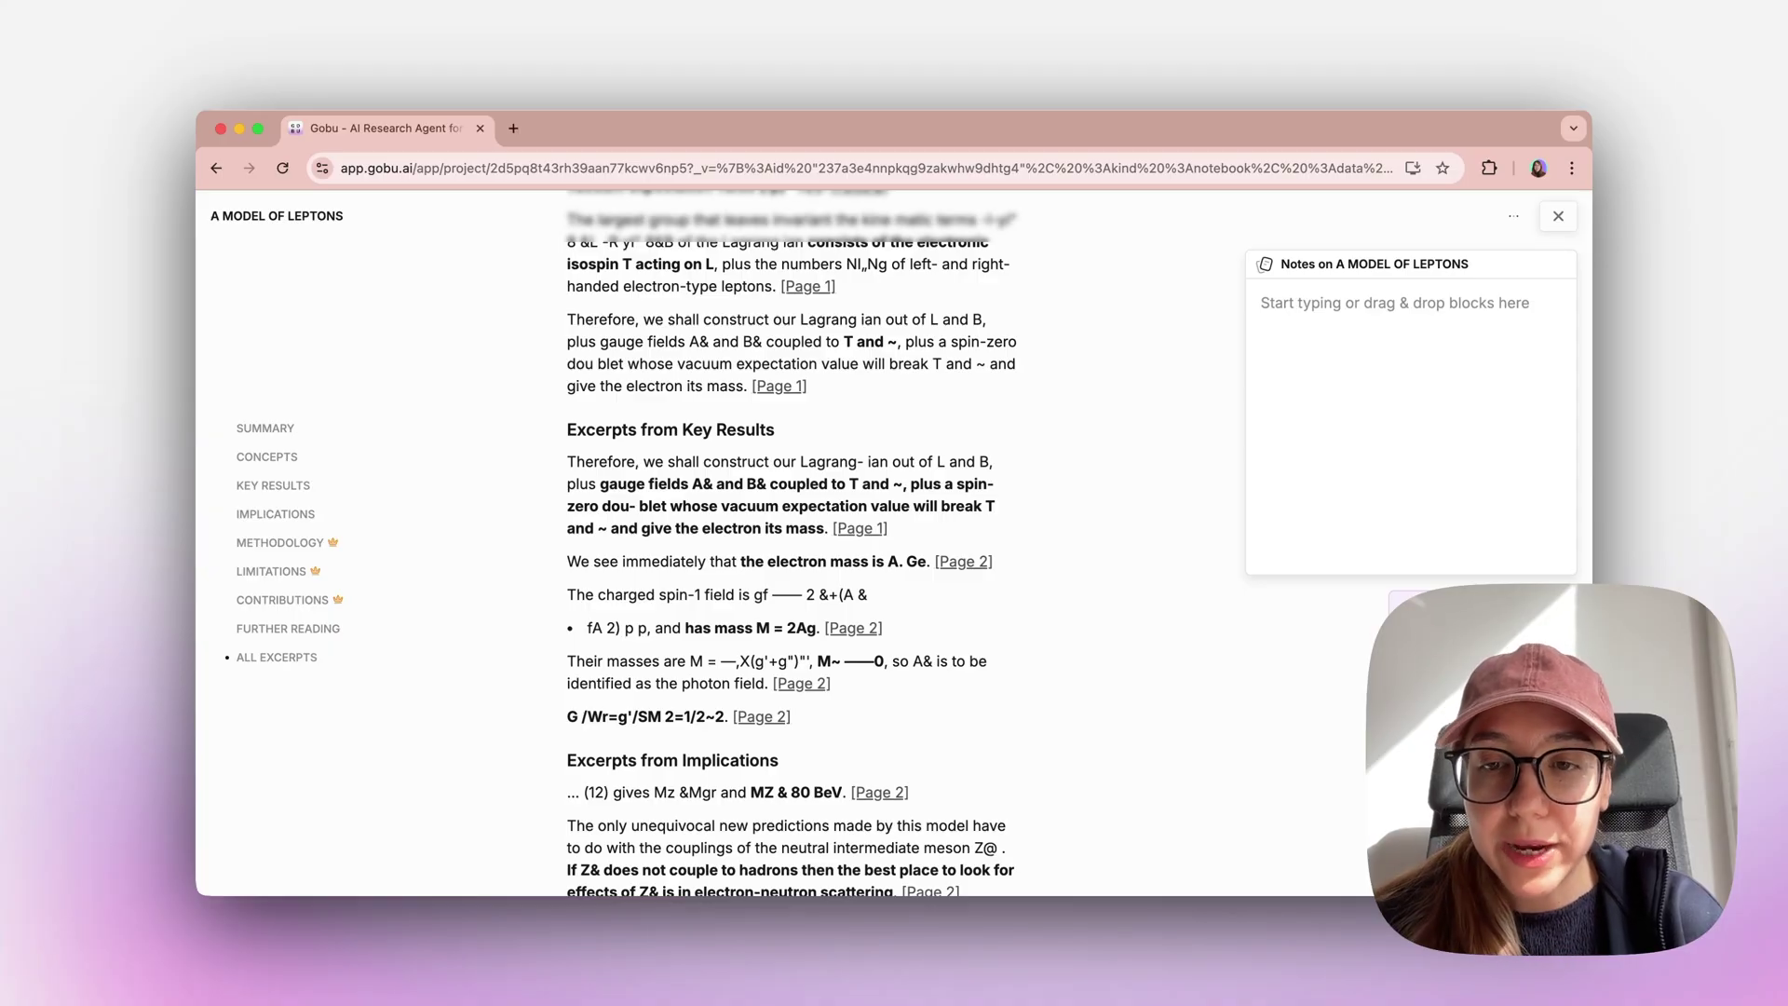
scroll(974, 487, up, 10)
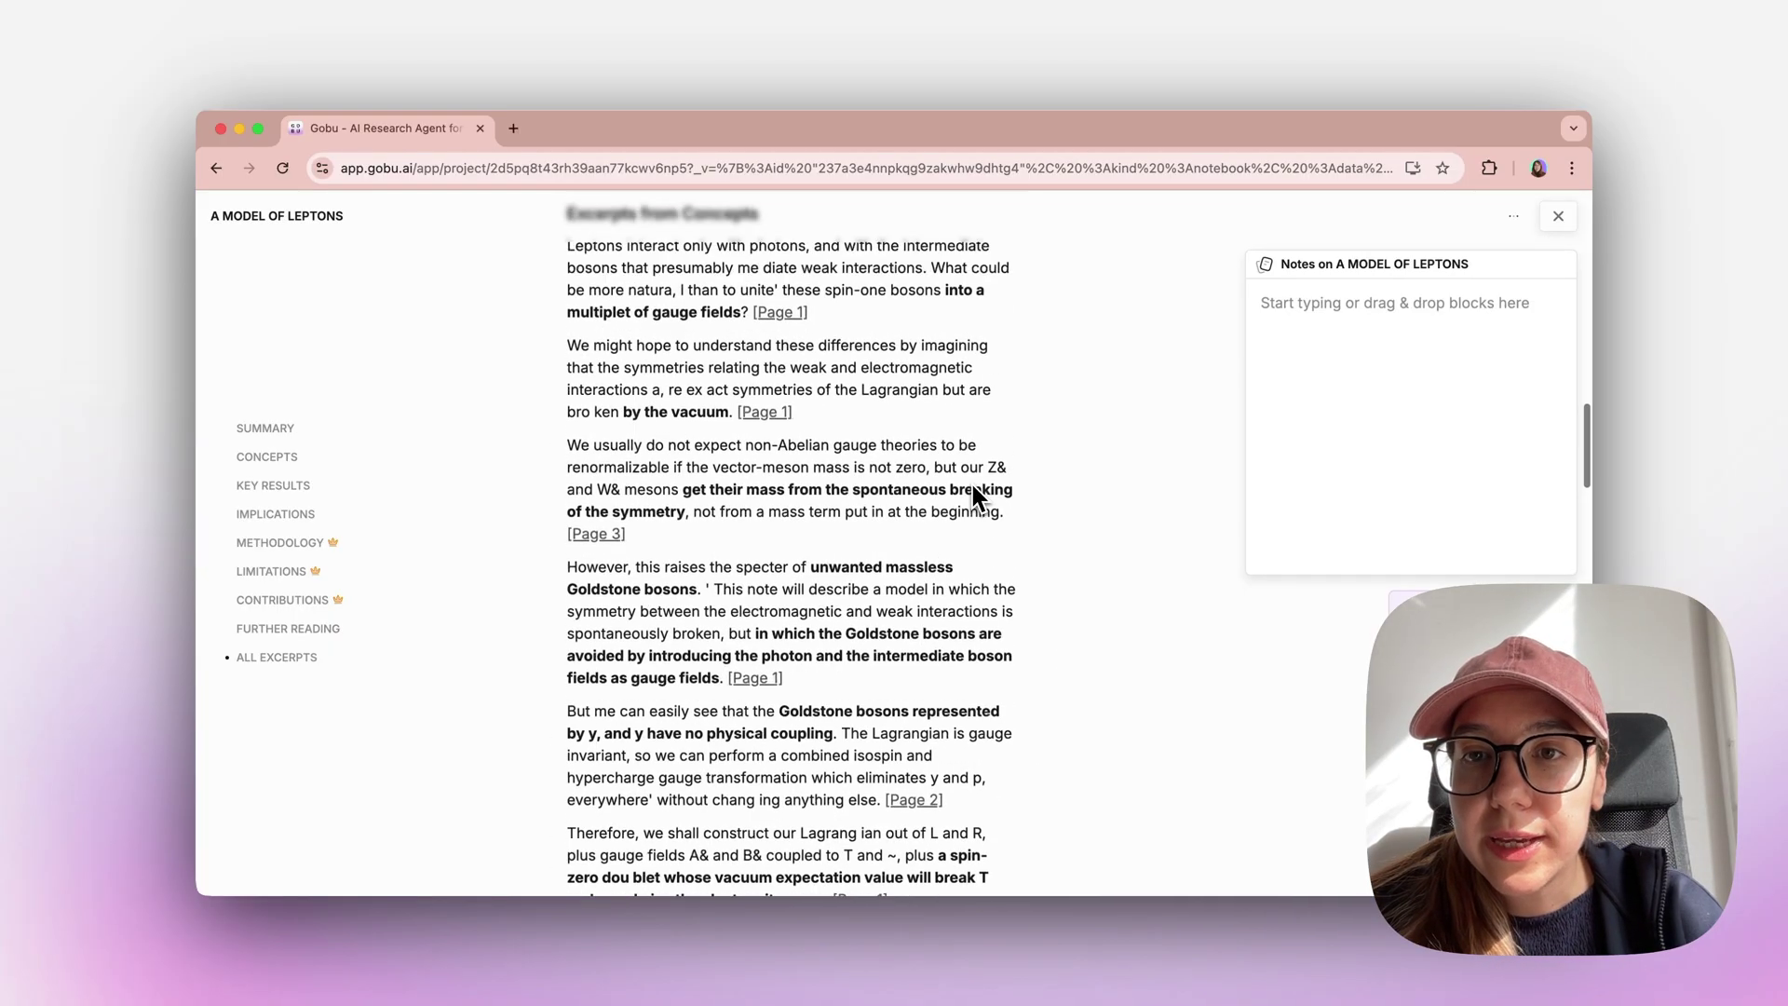
- Drag the first page 1 excerpt into Notes and add a comment block about a unified gauge framework
scroll(972, 484, up, 6)
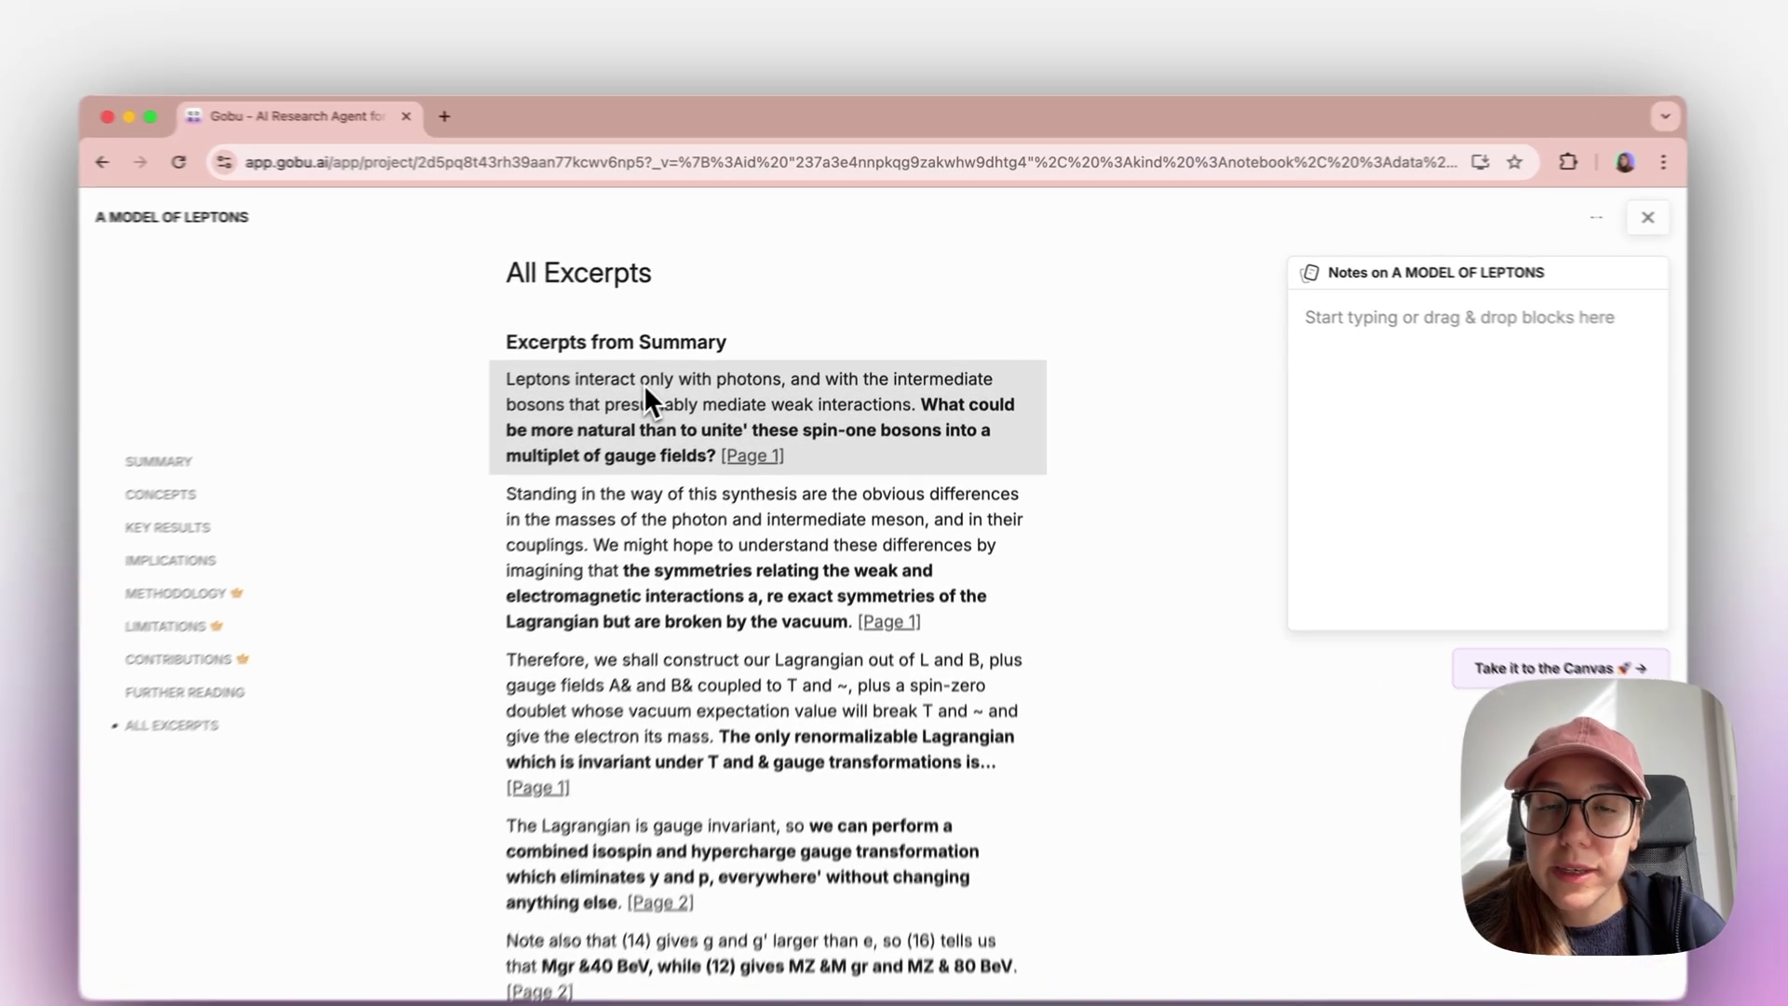
drag(644, 384, 1309, 320)
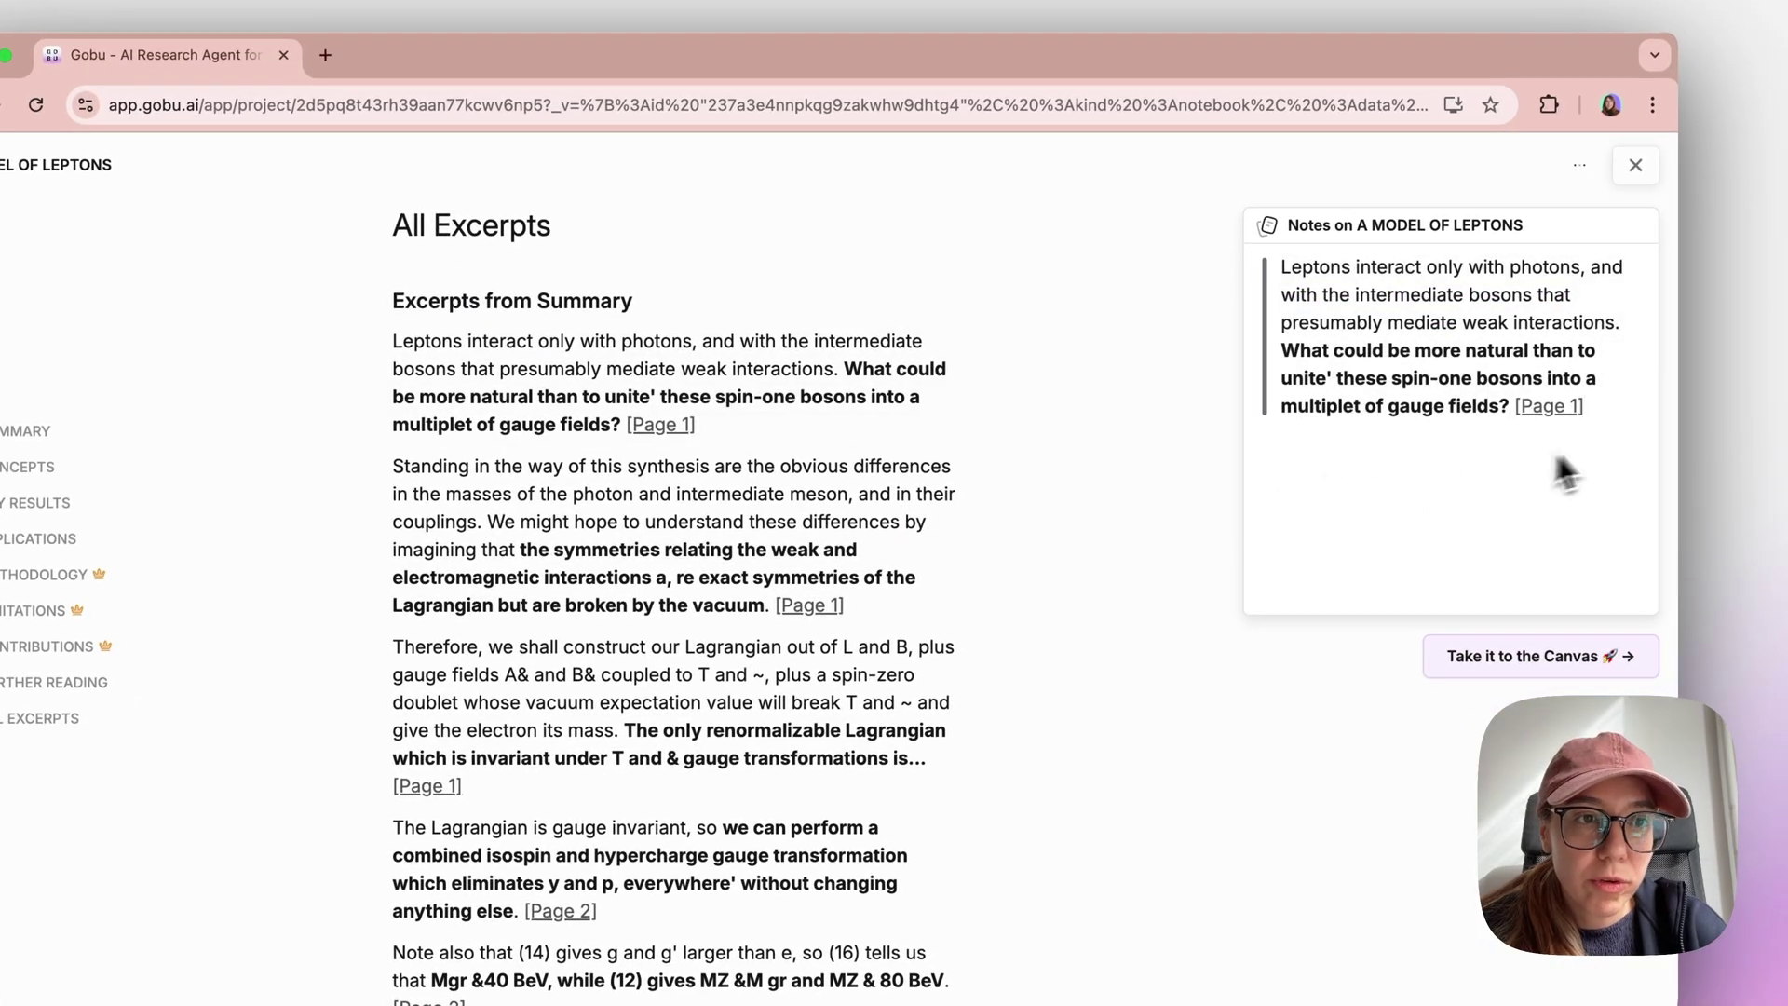
key(Return)
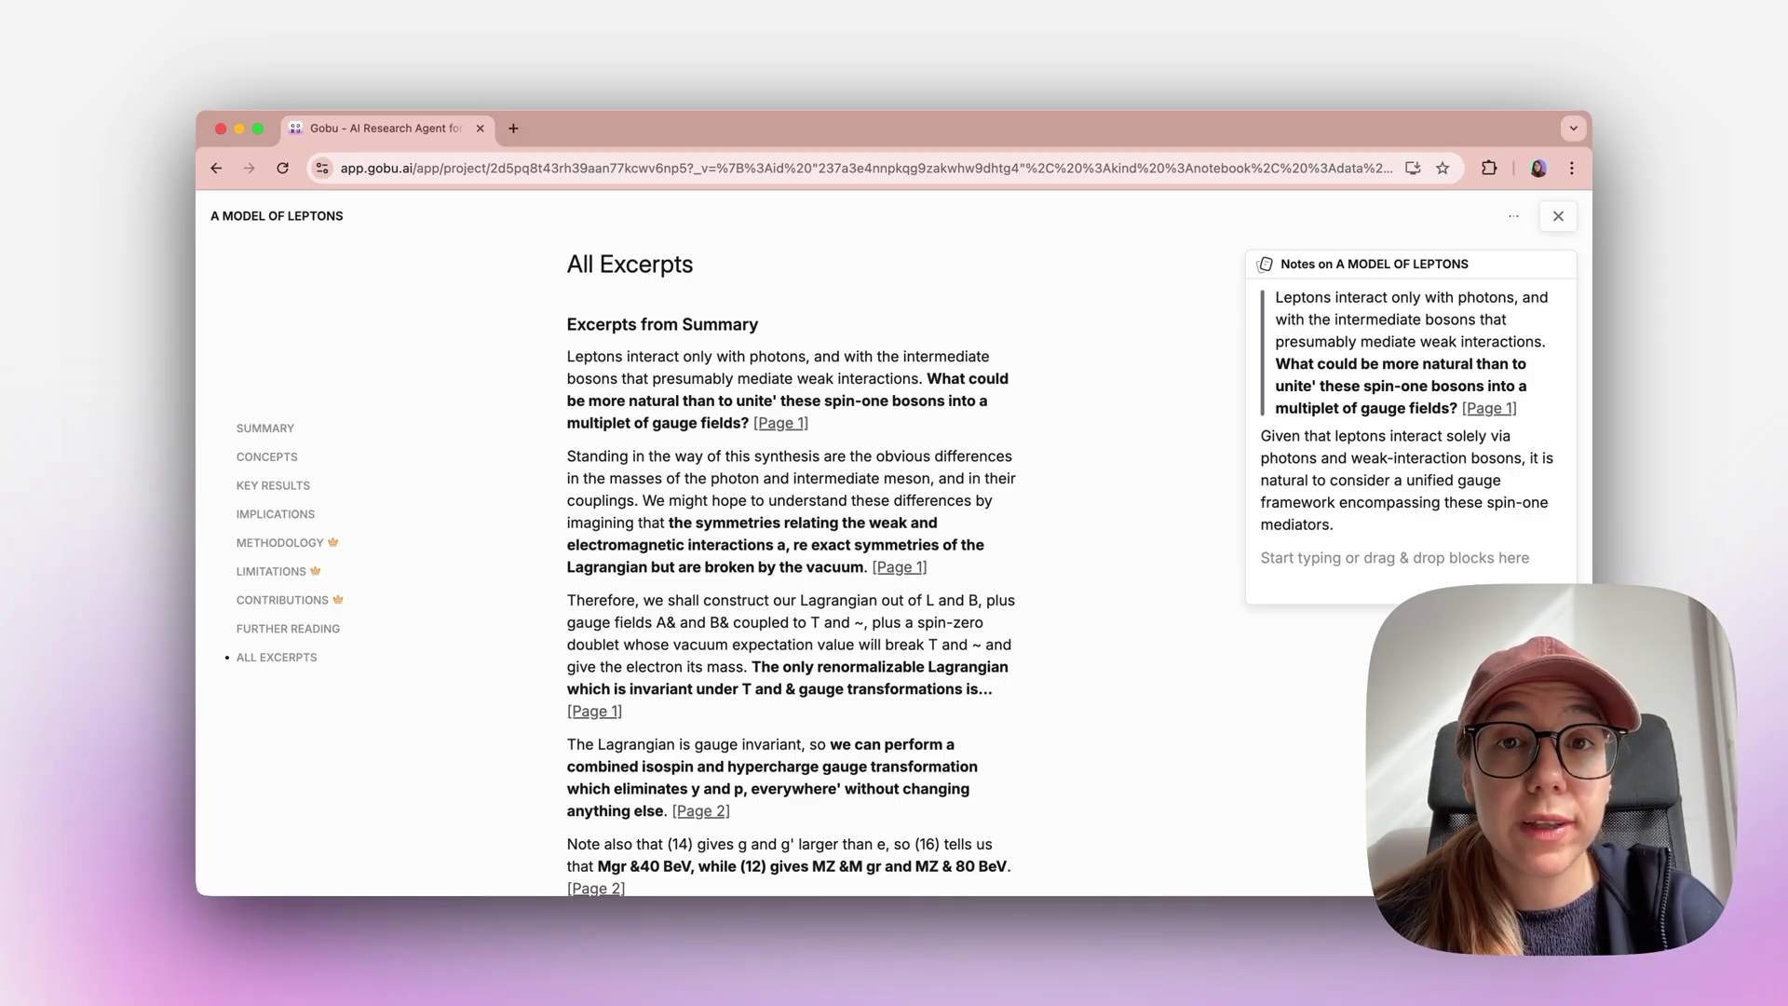
click(1397, 593)
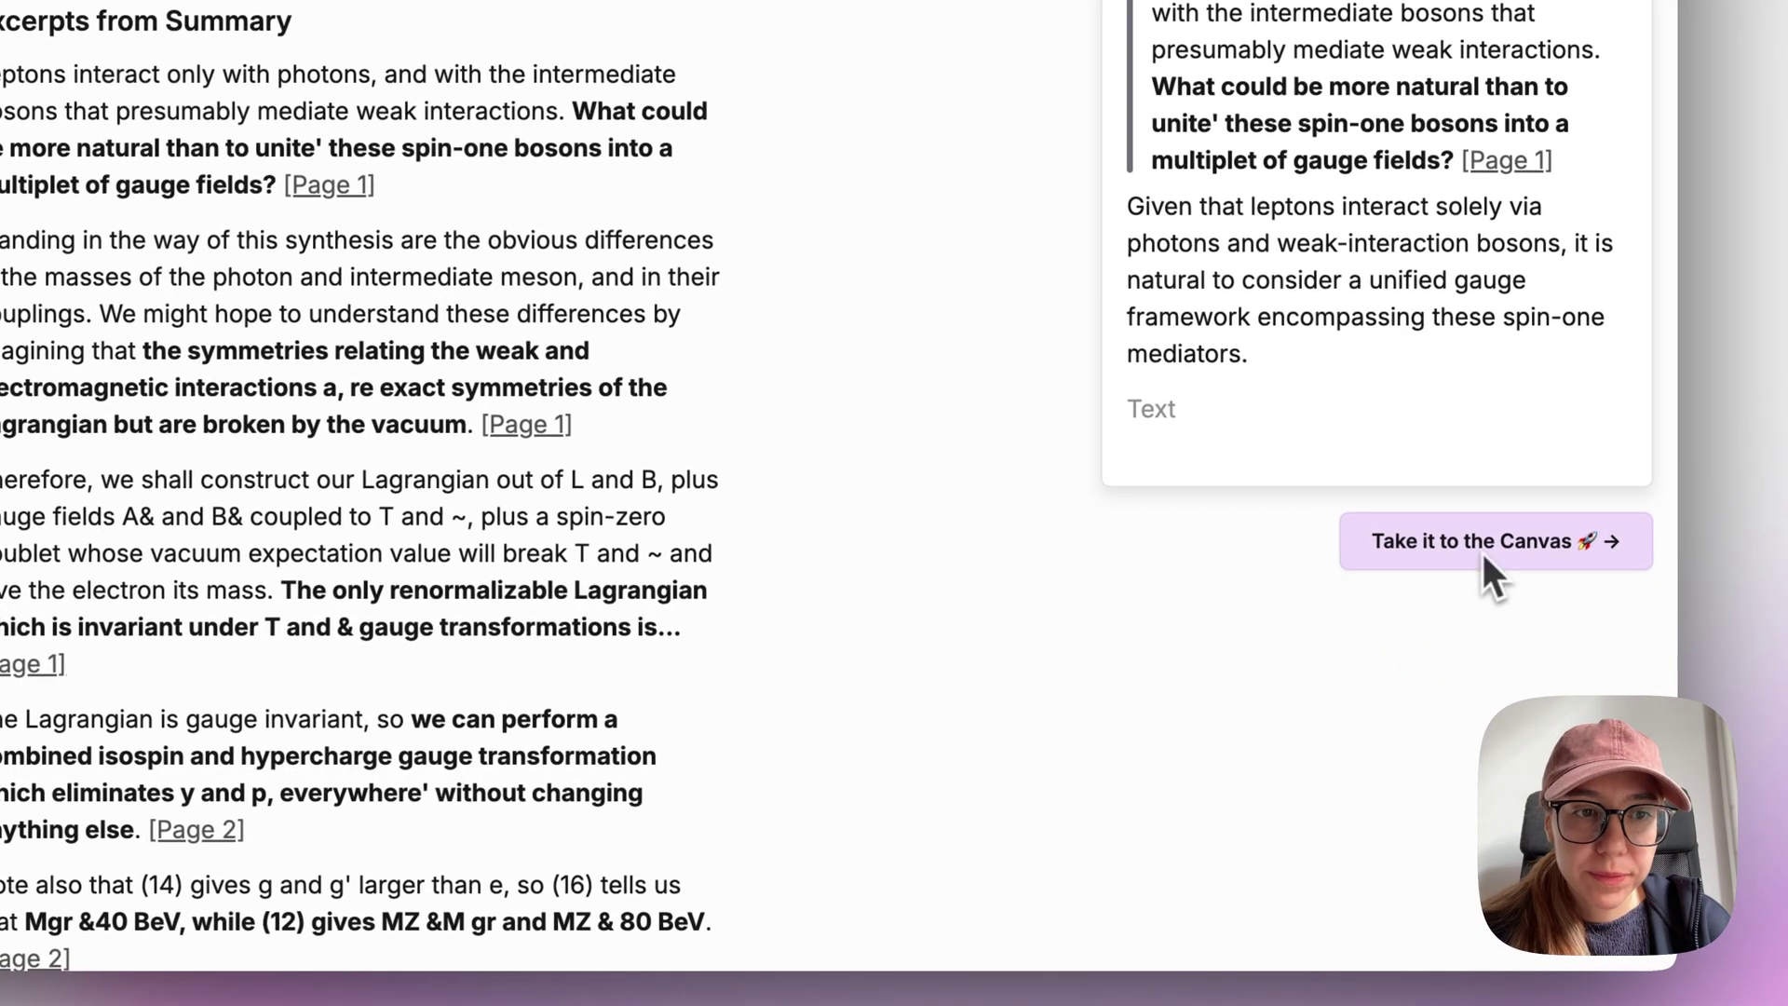
- Send the notes to the Lepton Model canvas and pan around the Source, Article Analysis and Notes blocks
click(1482, 557)
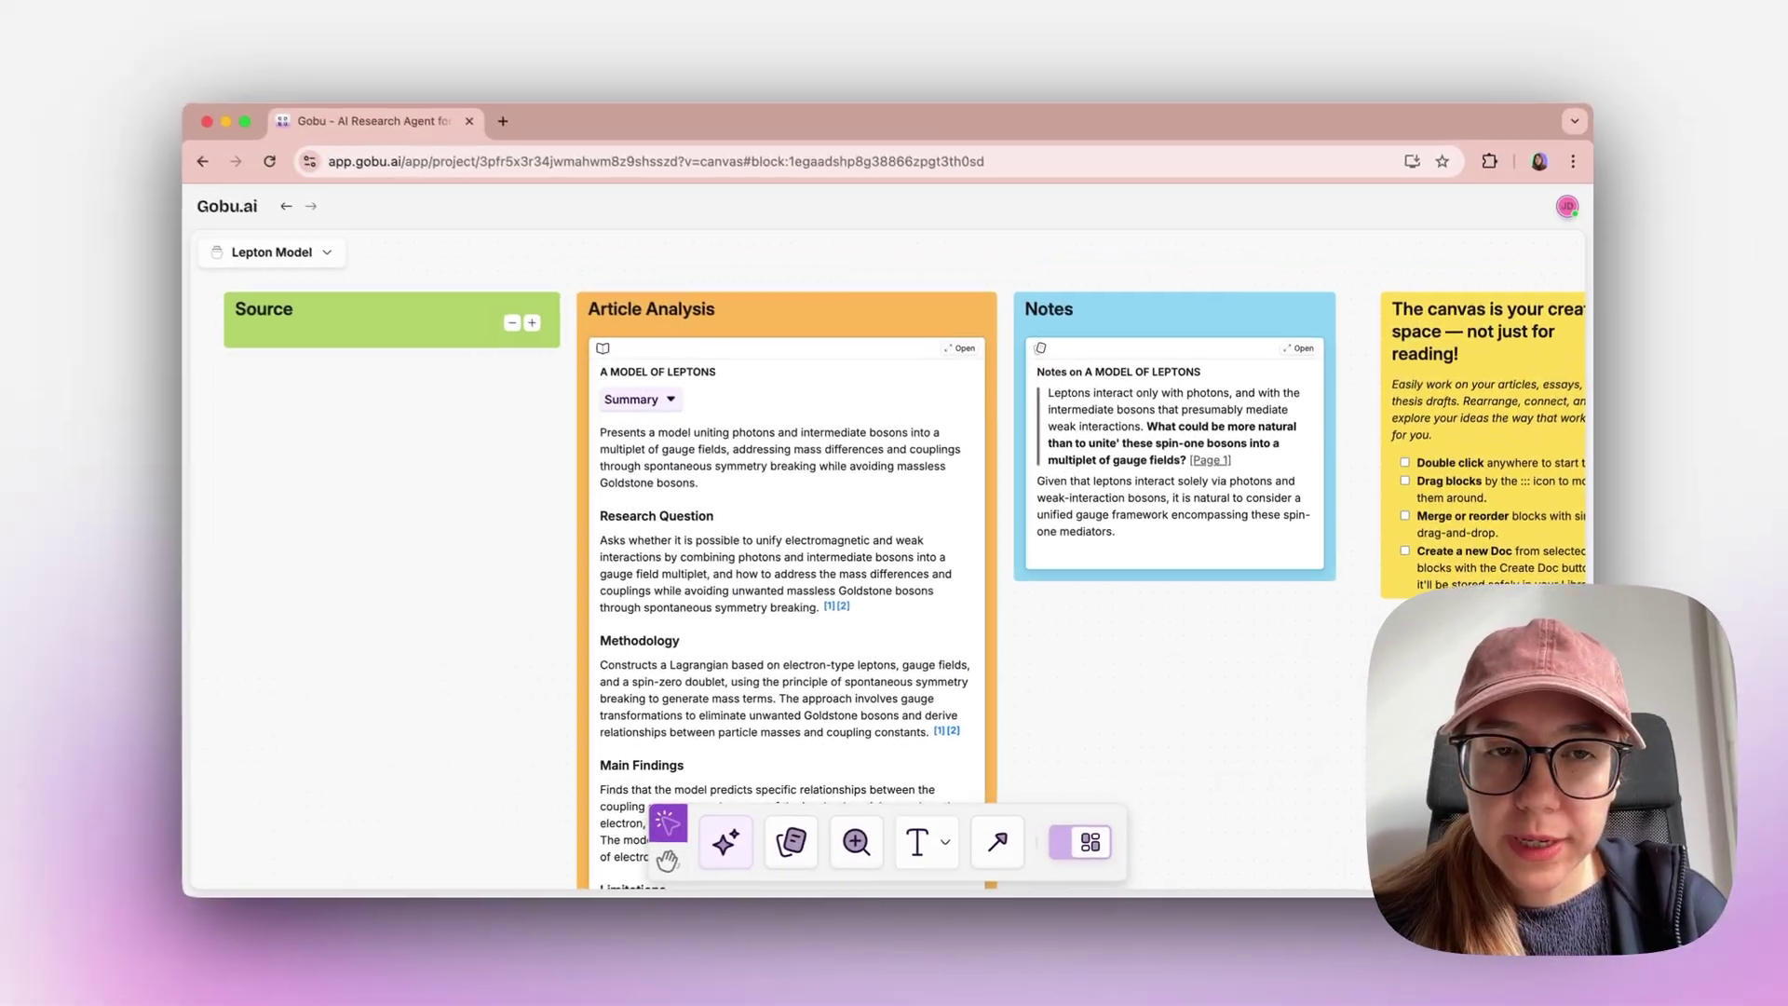
scroll(875, 584, left, 3)
scroll(847, 588, down, 3)
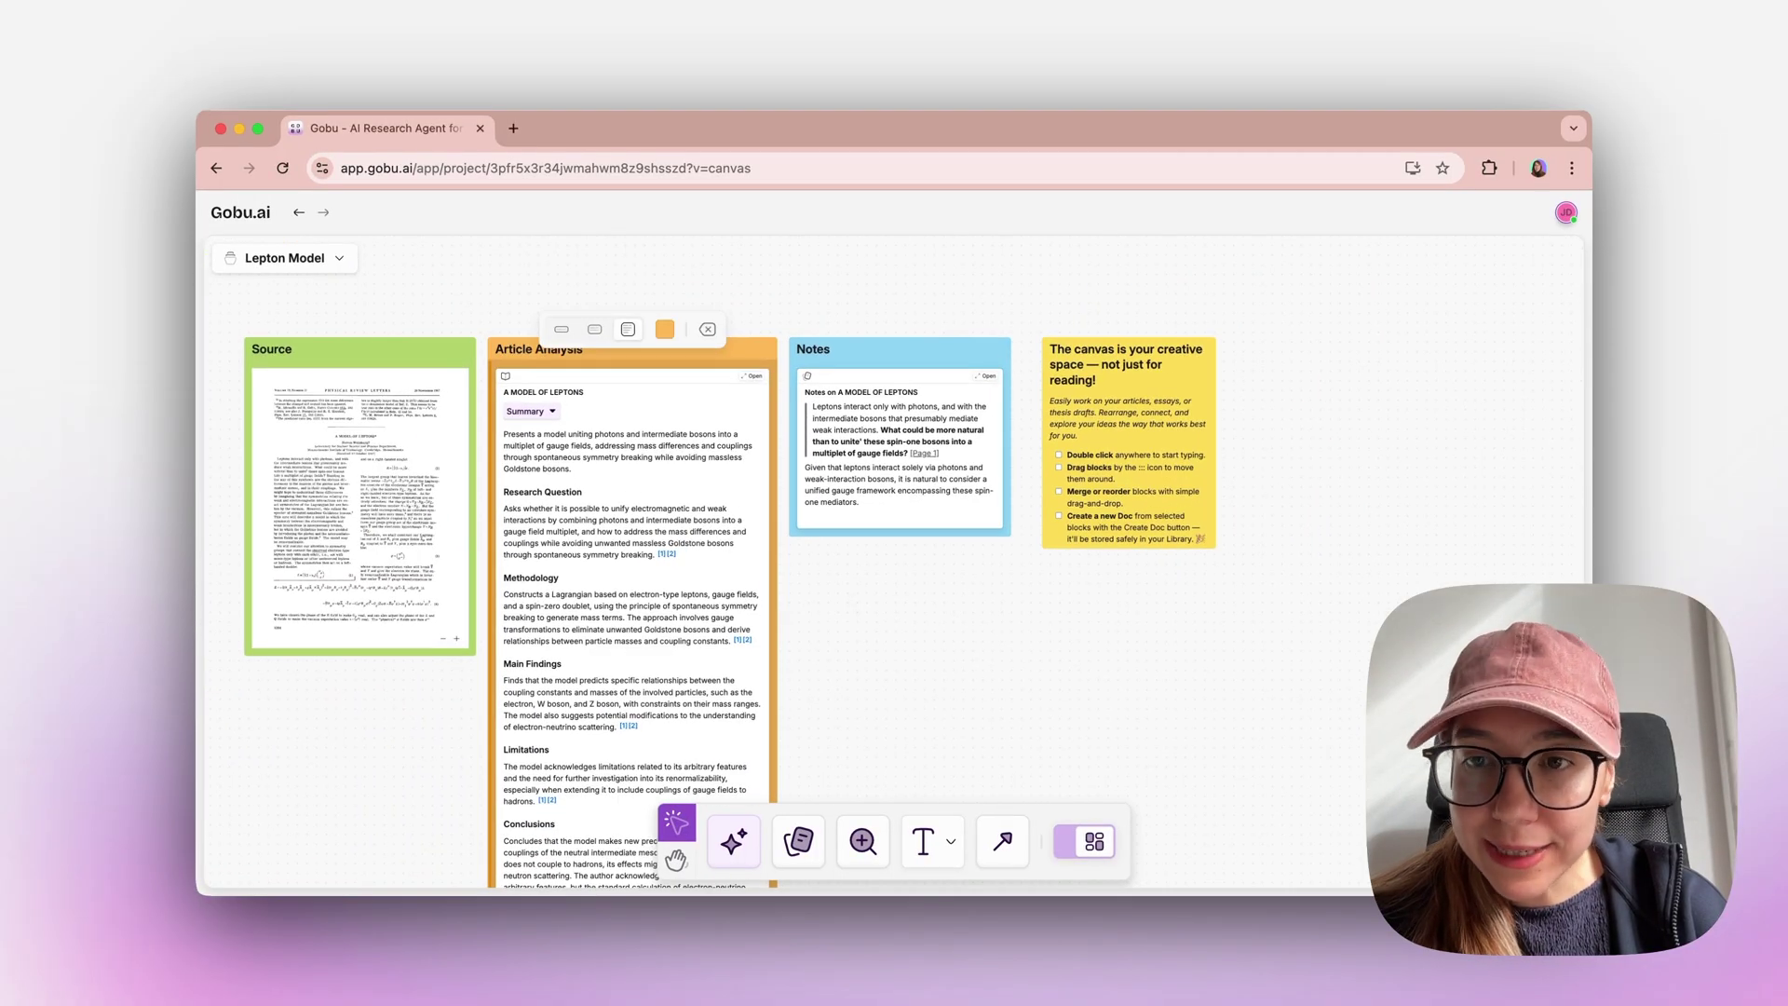
scroll(898, 603, left, 3)
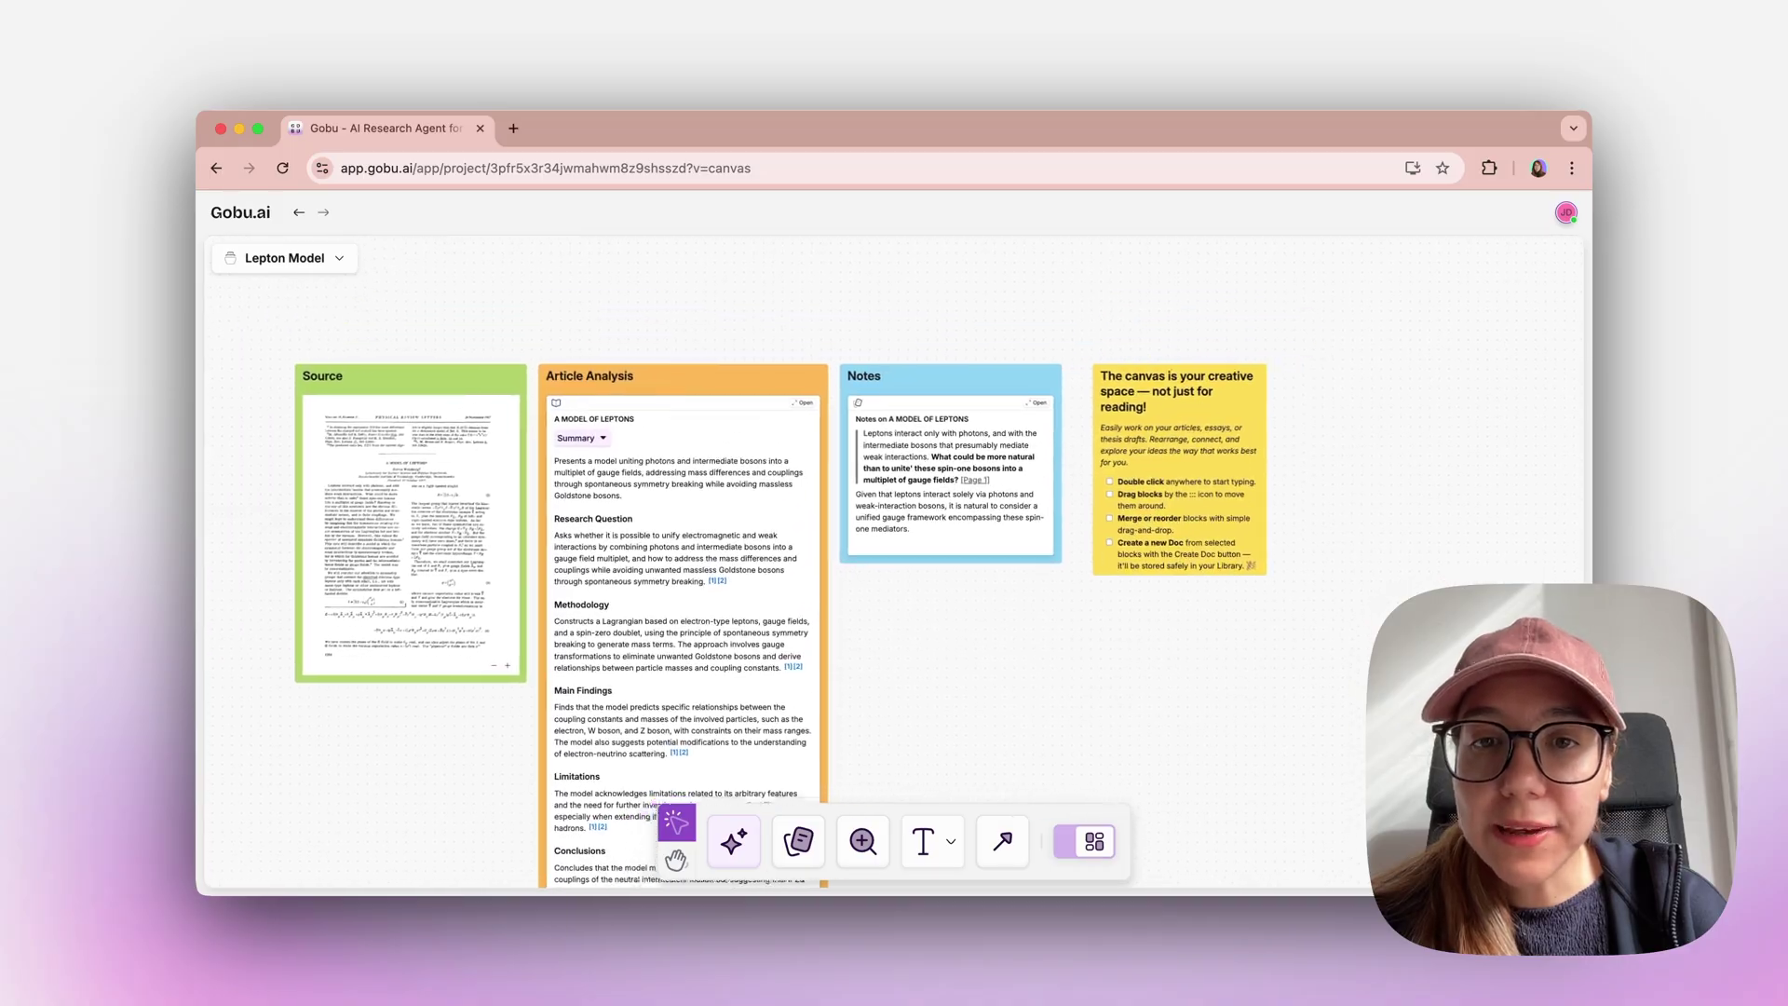
scroll(894, 596, down, 5)
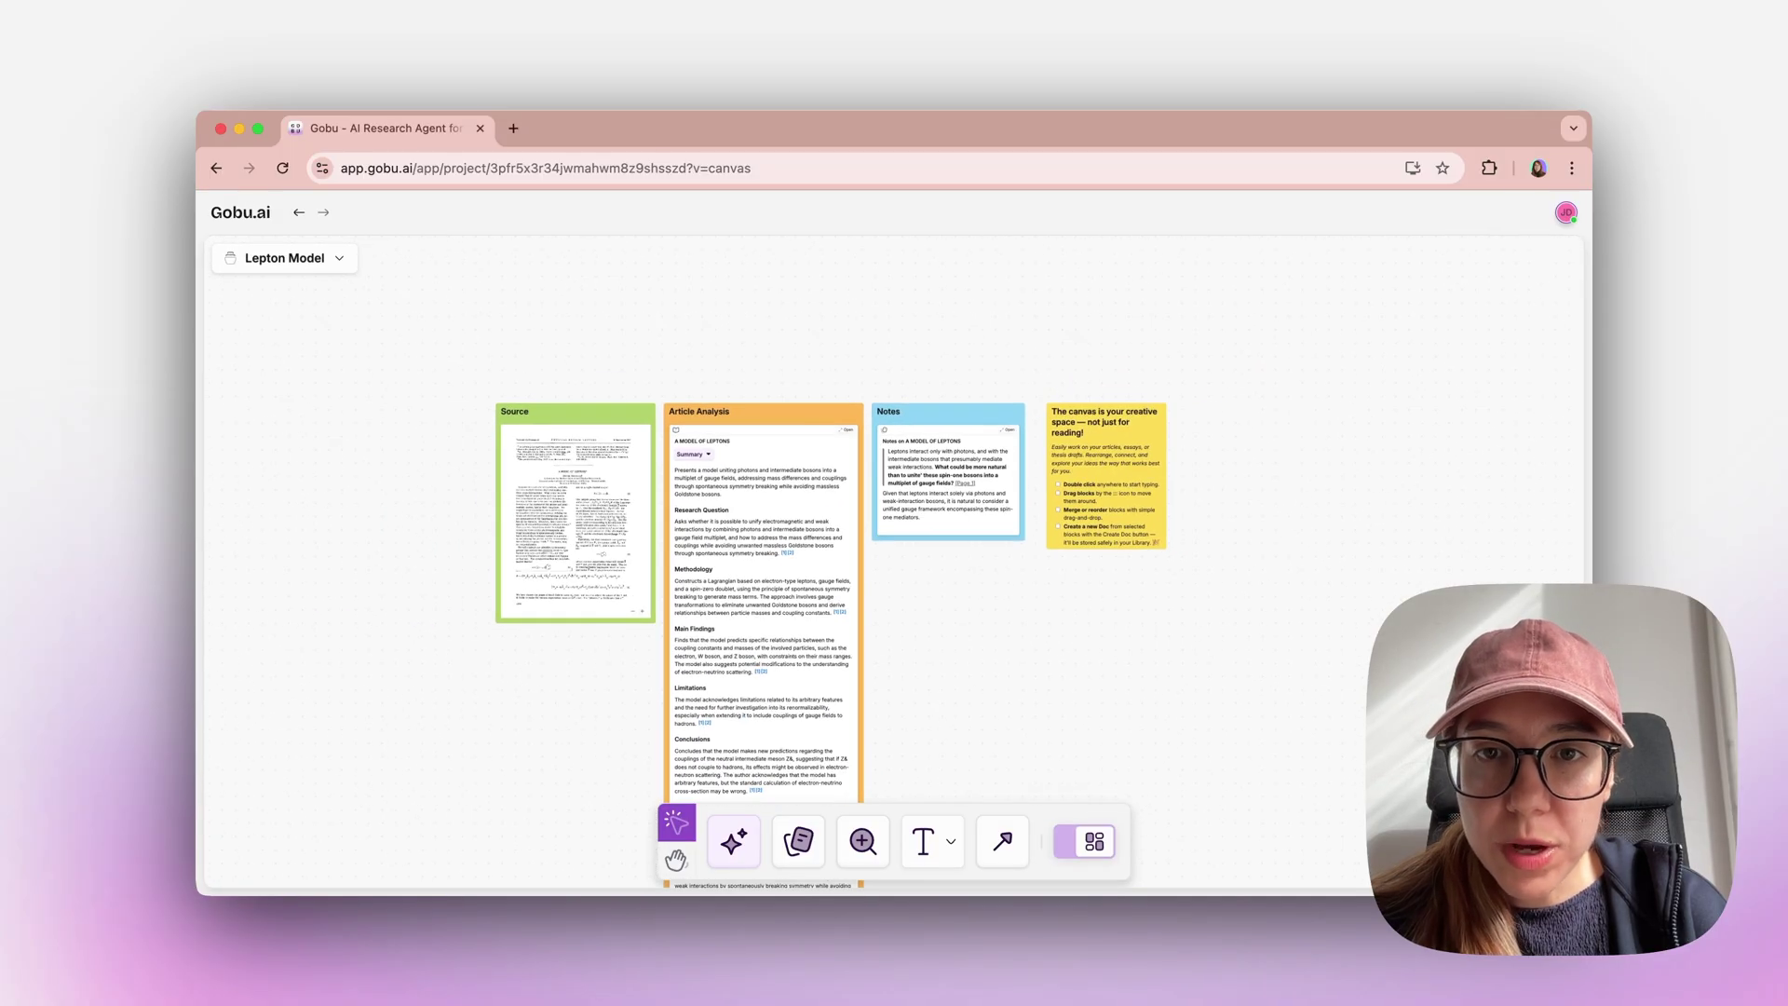
scroll(904, 615, down, 2)
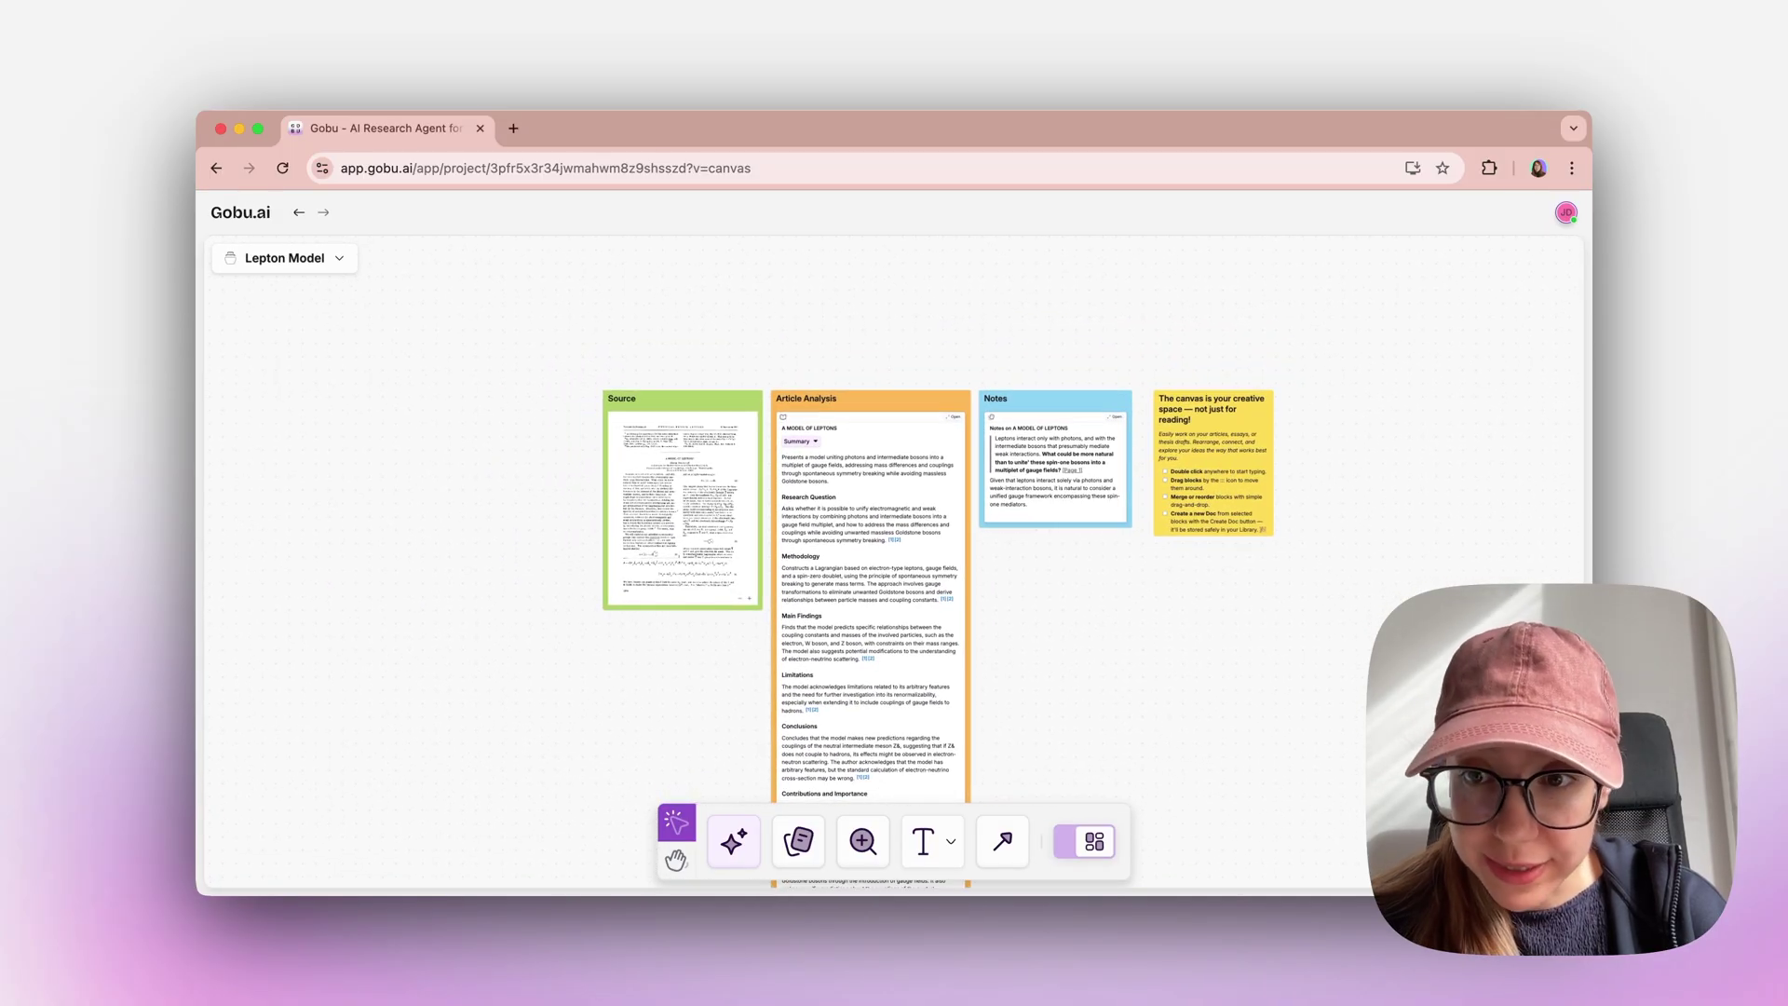
scroll(697, 650, up, 10)
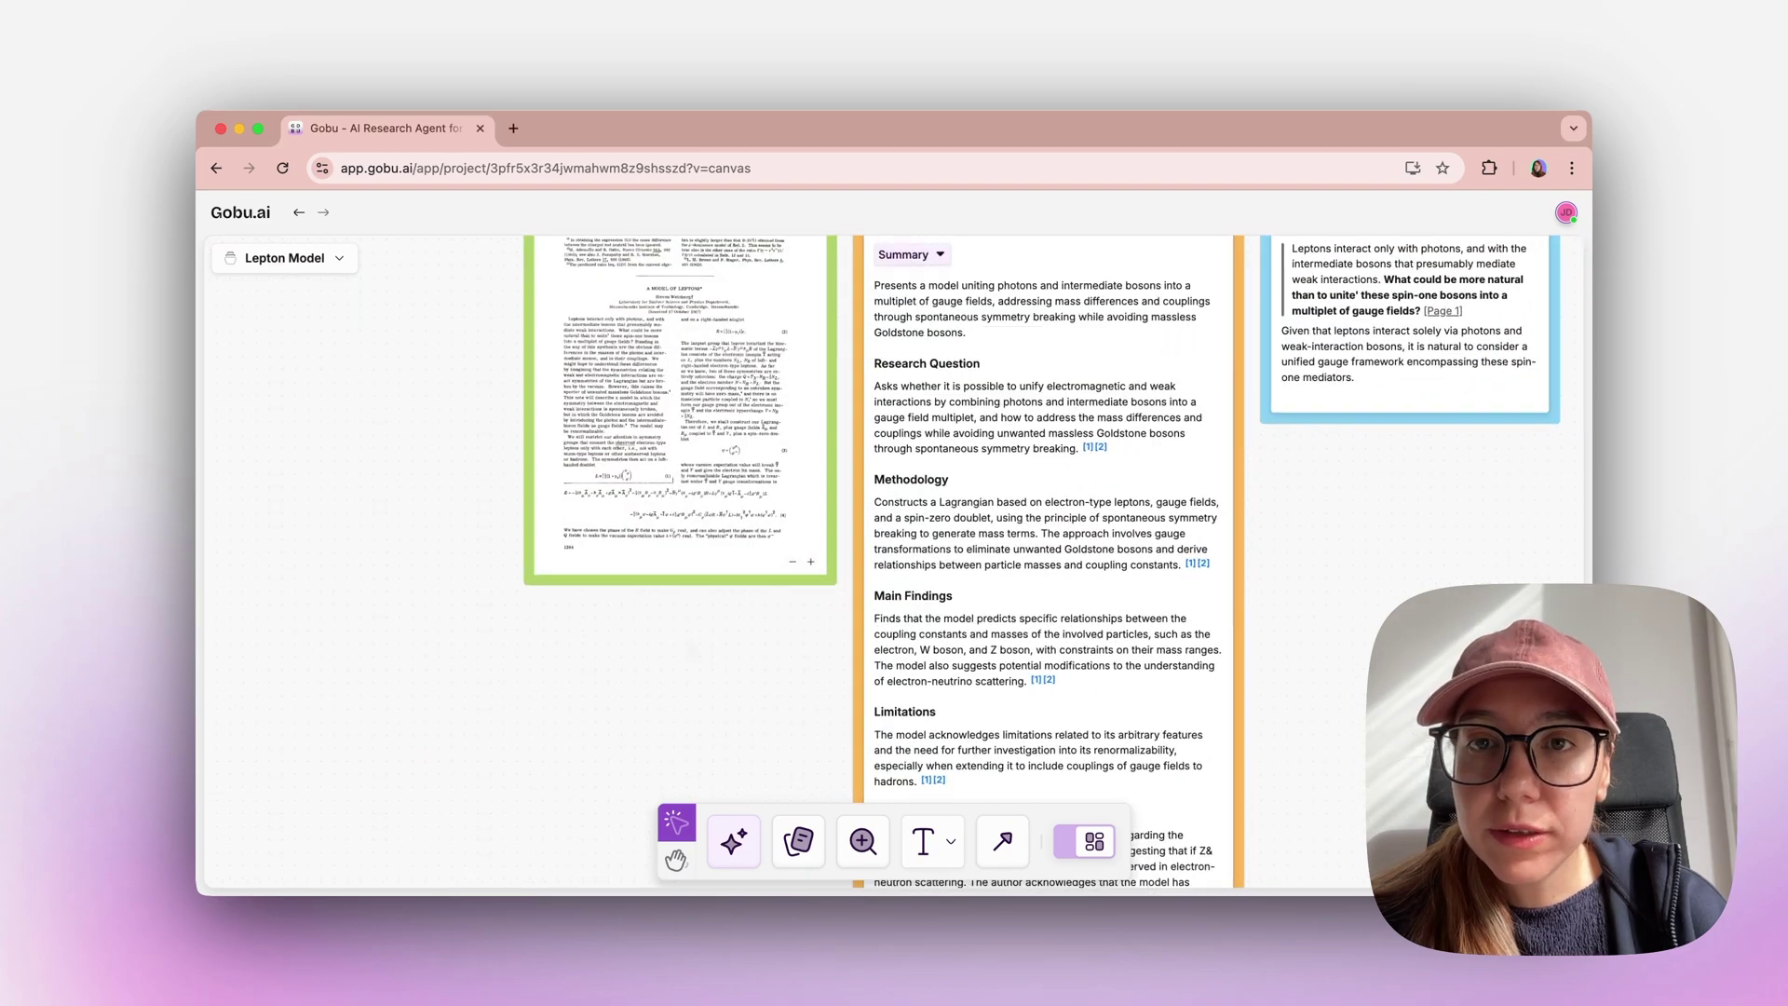
scroll(993, 561, up, 3)
scroll(992, 561, right, 2)
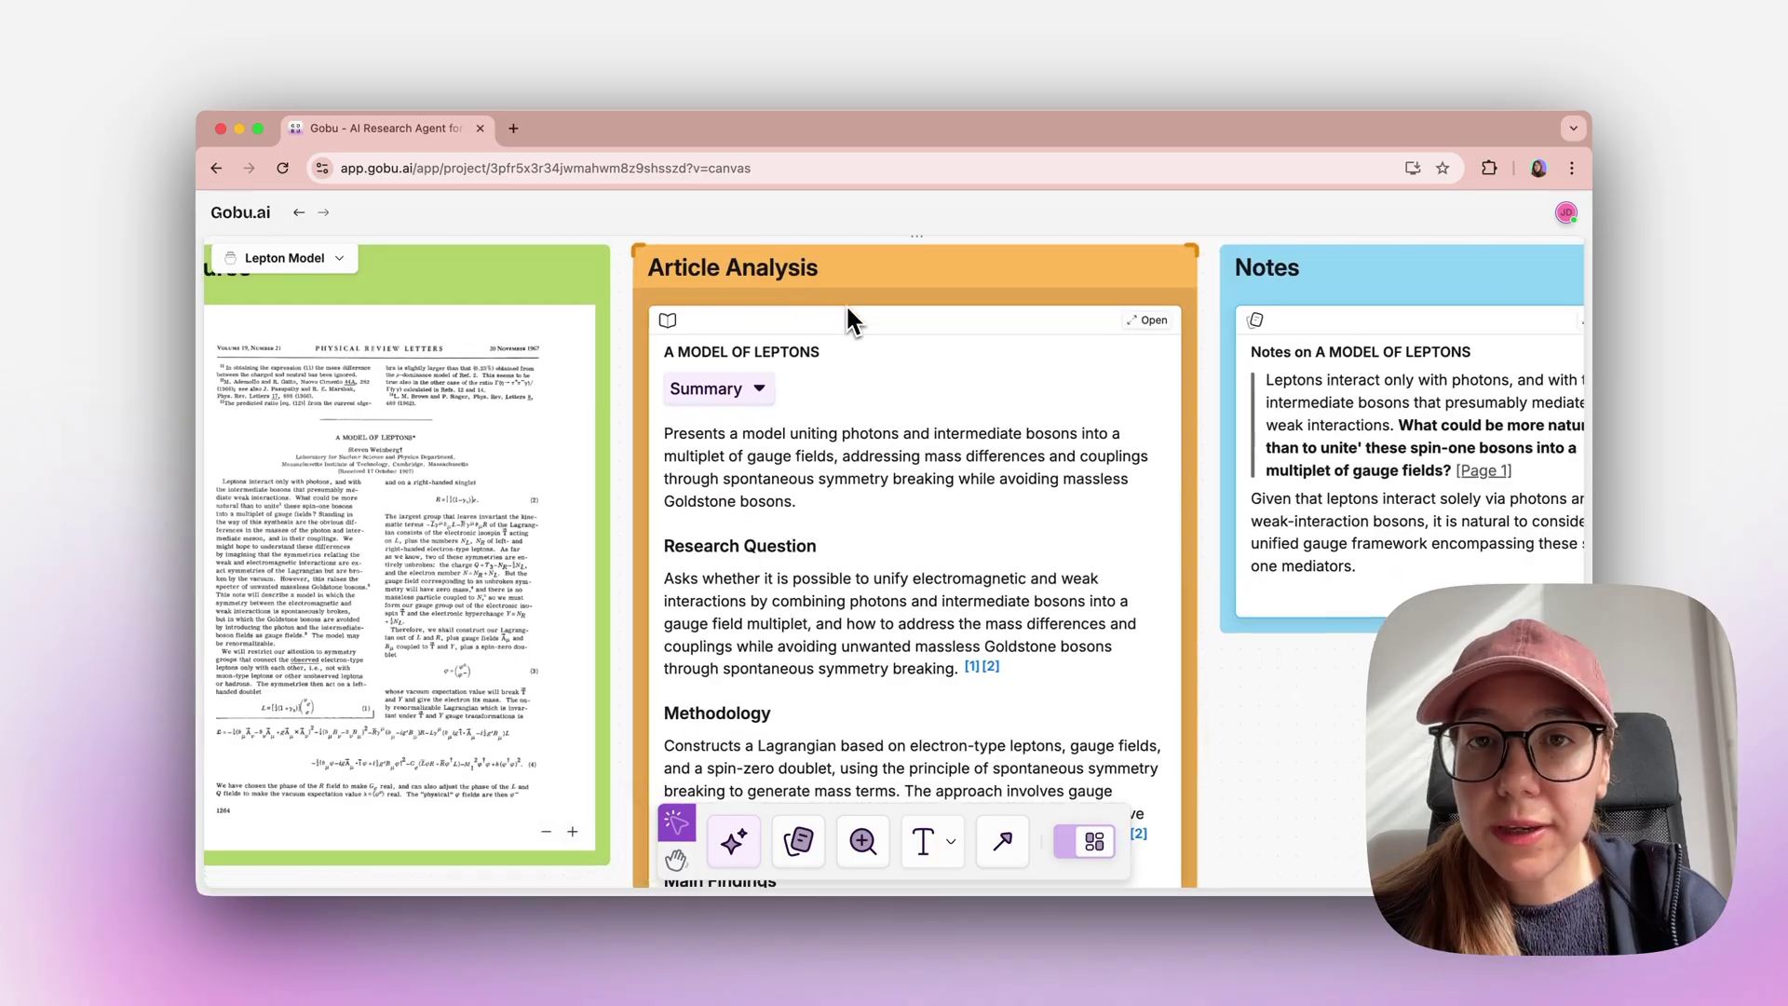
scroll(845, 304, right, 2)
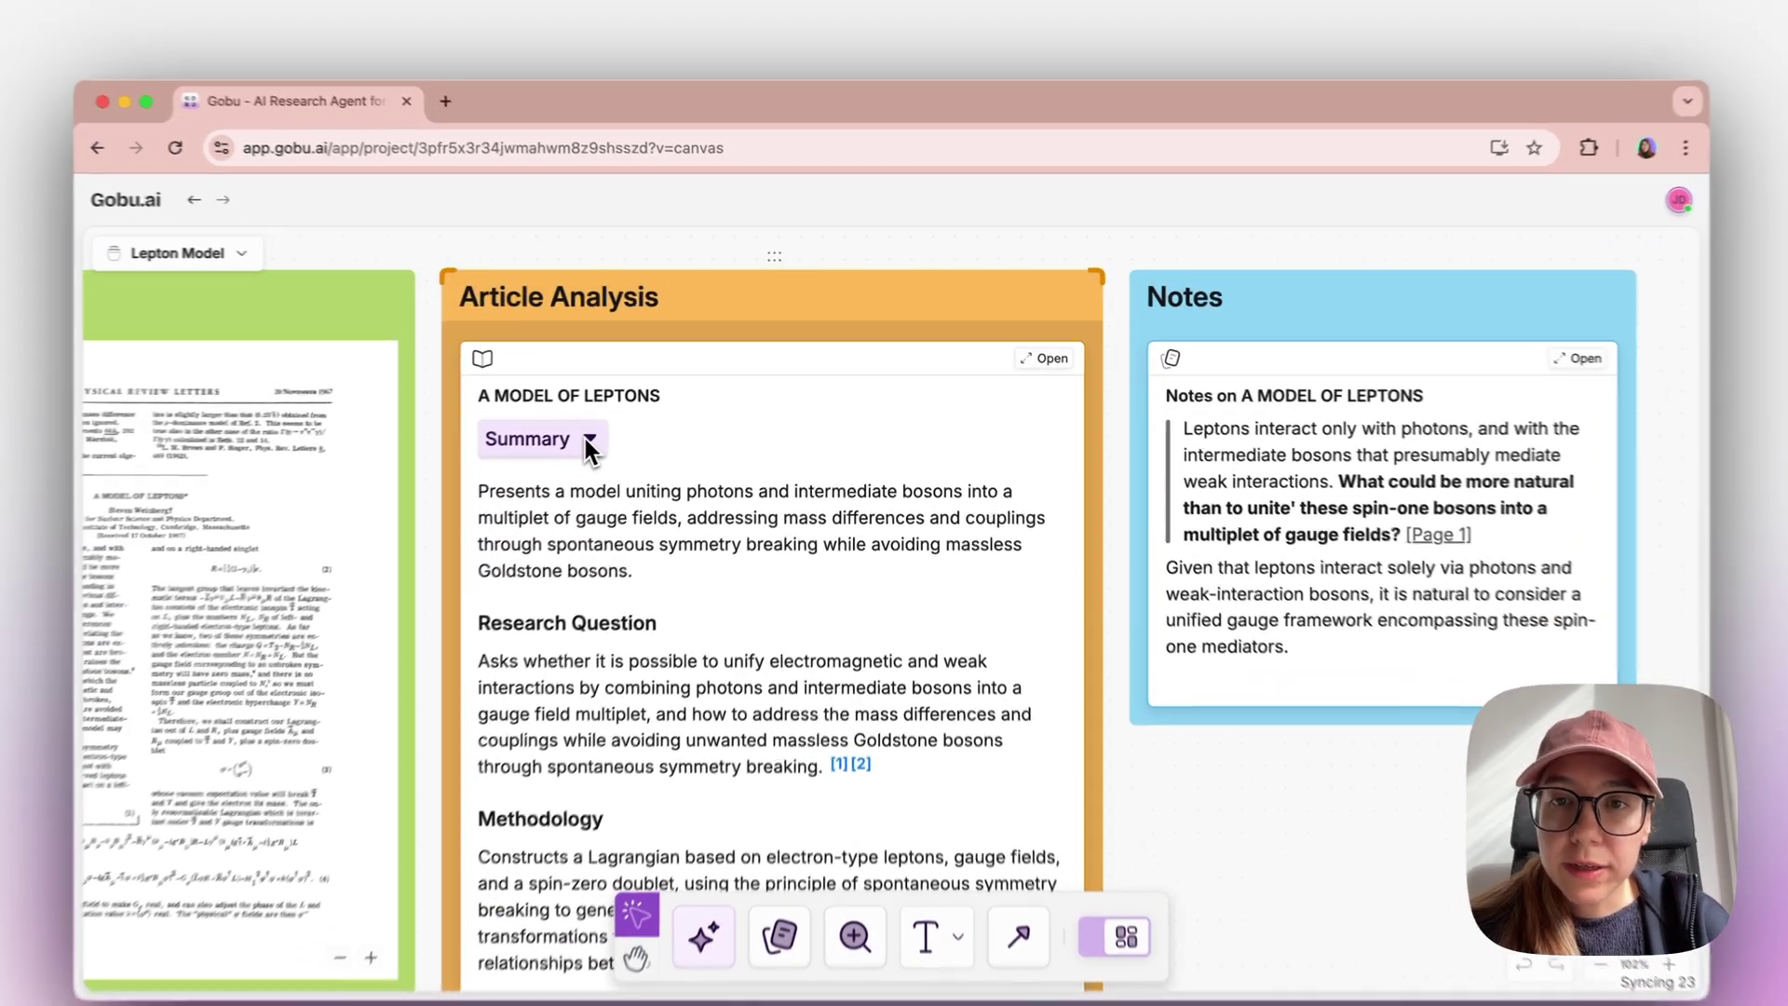
click(633, 416)
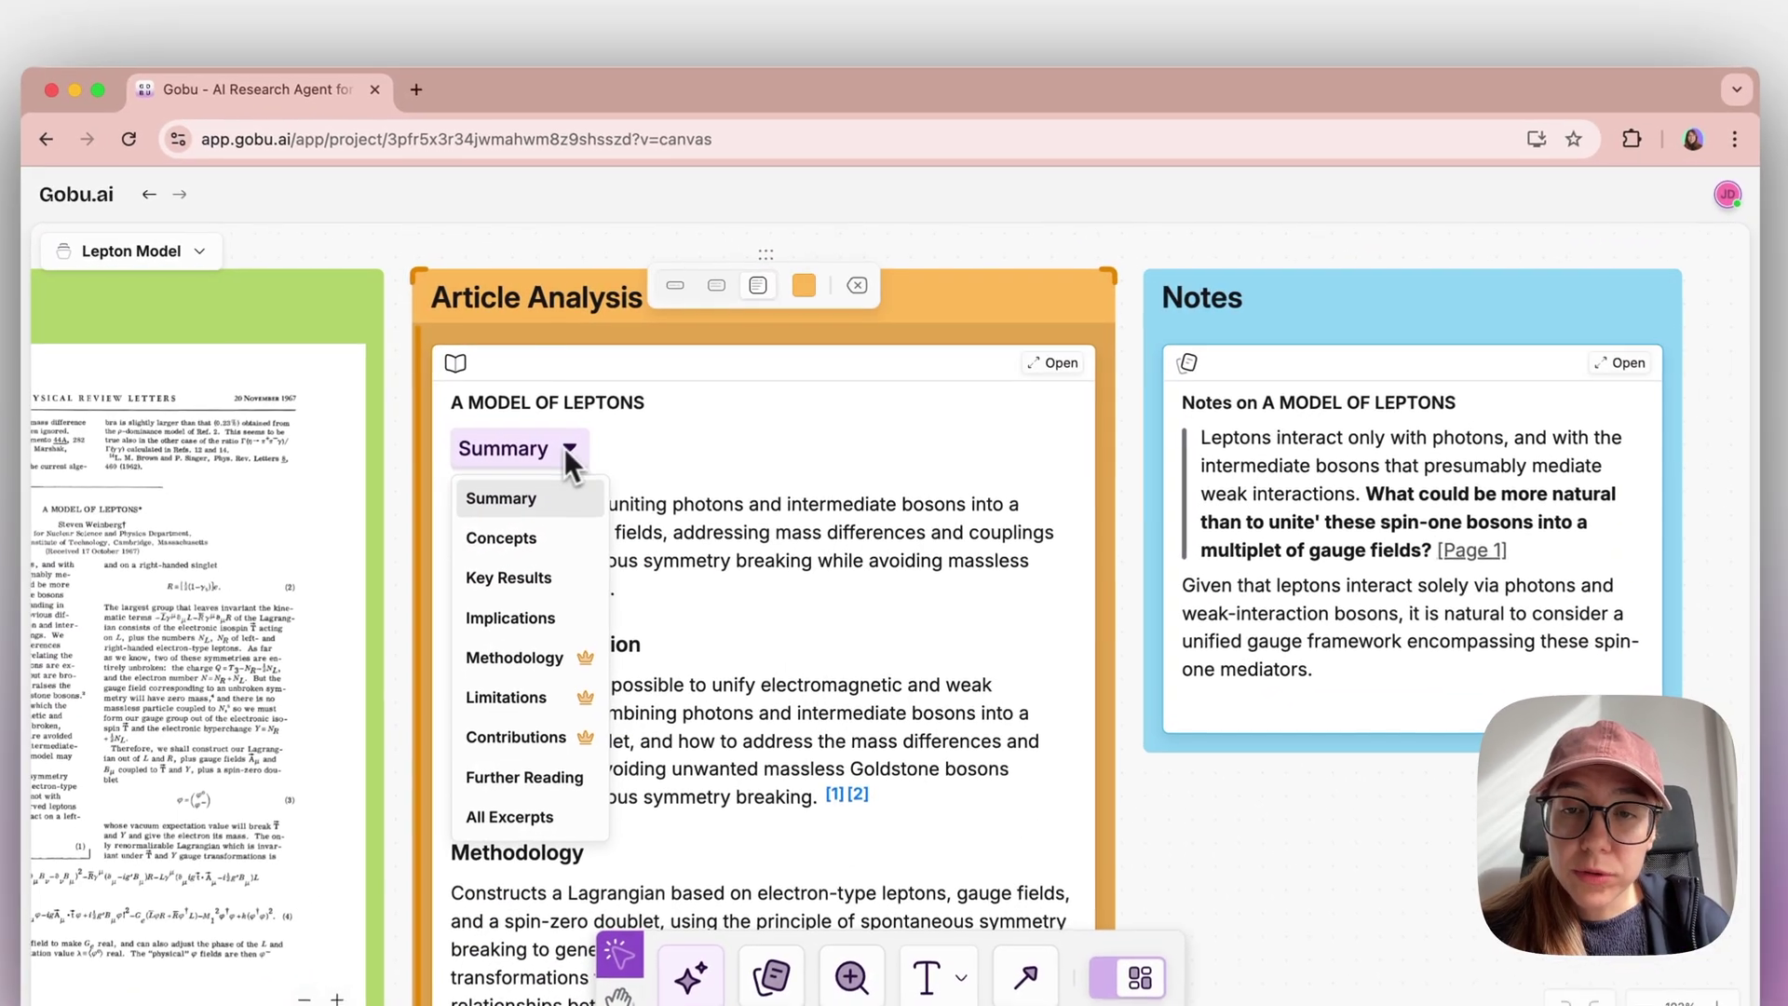
click(567, 573)
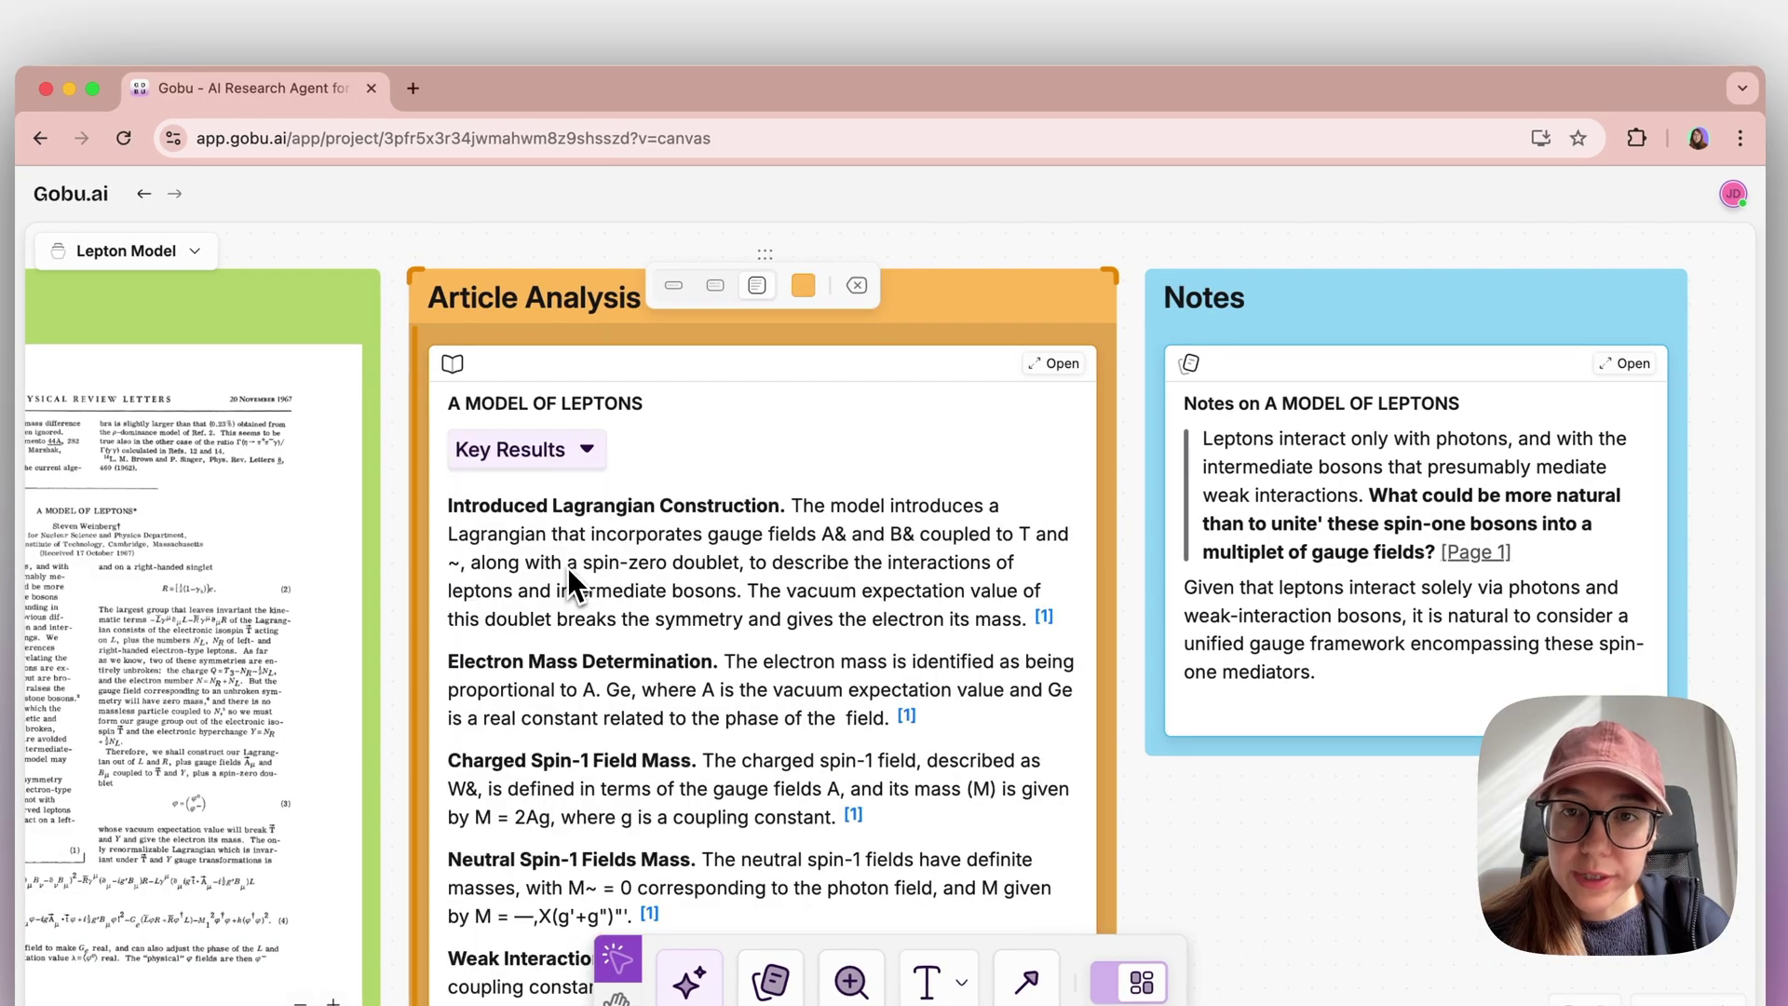
click(579, 455)
click(564, 626)
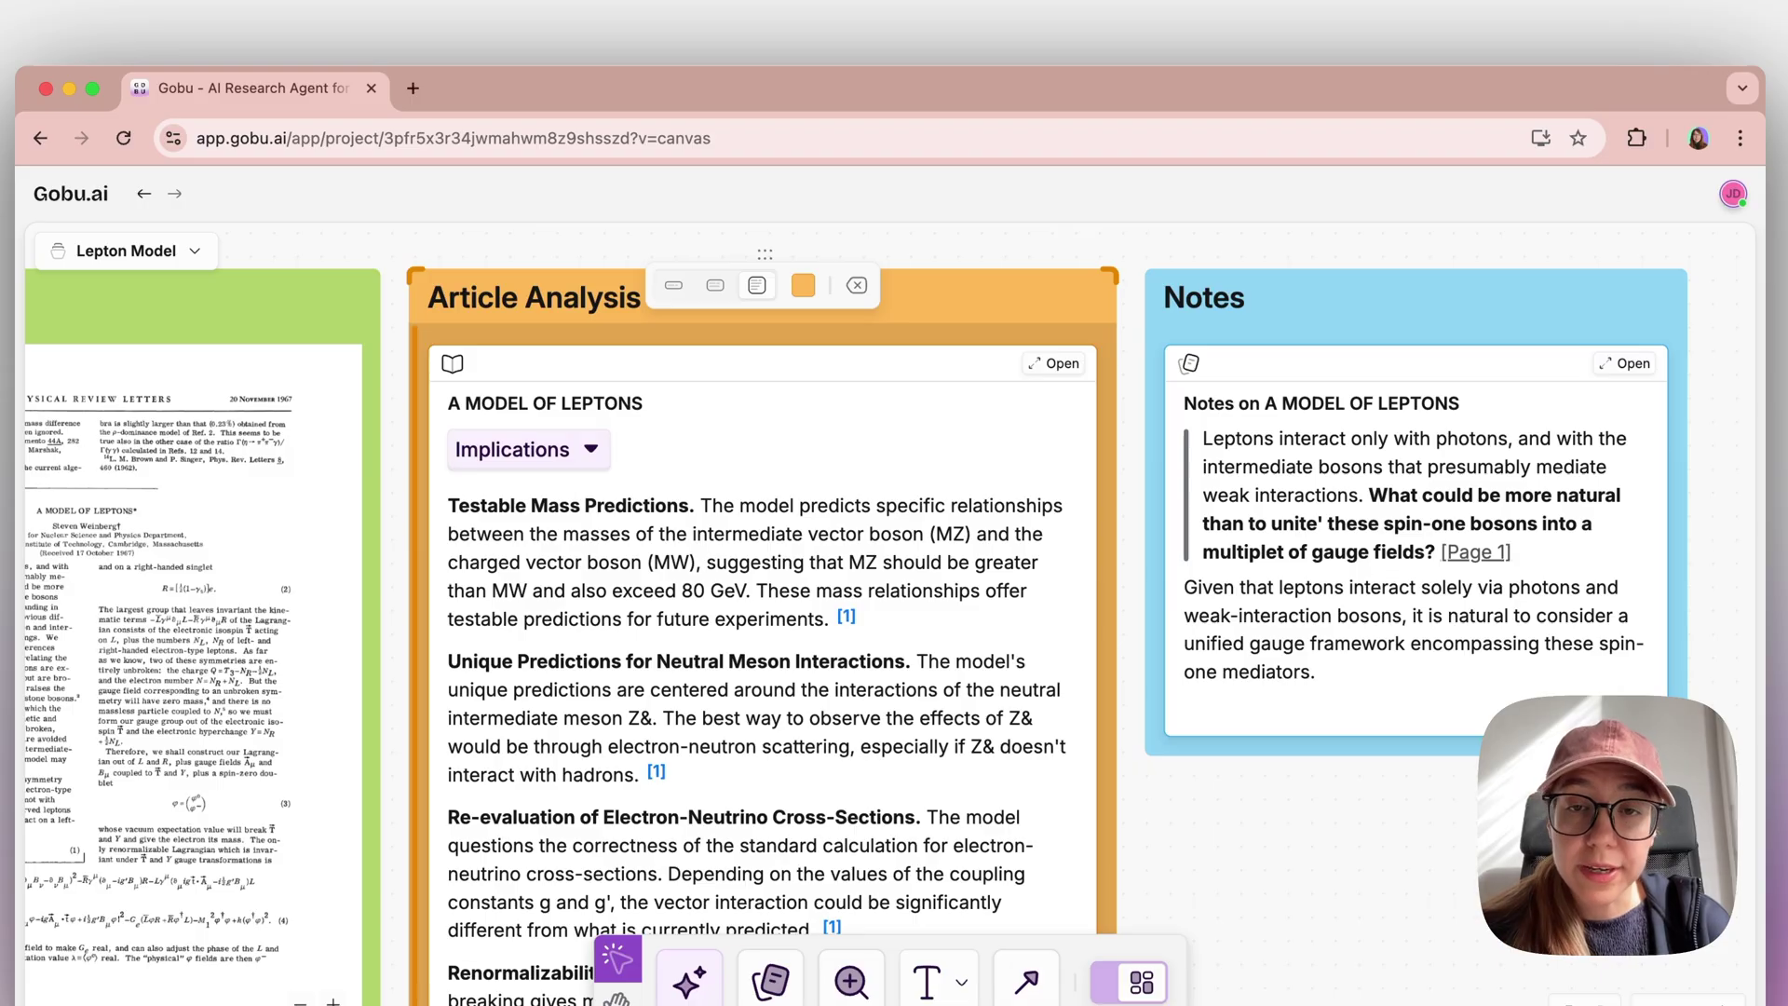
click(1089, 241)
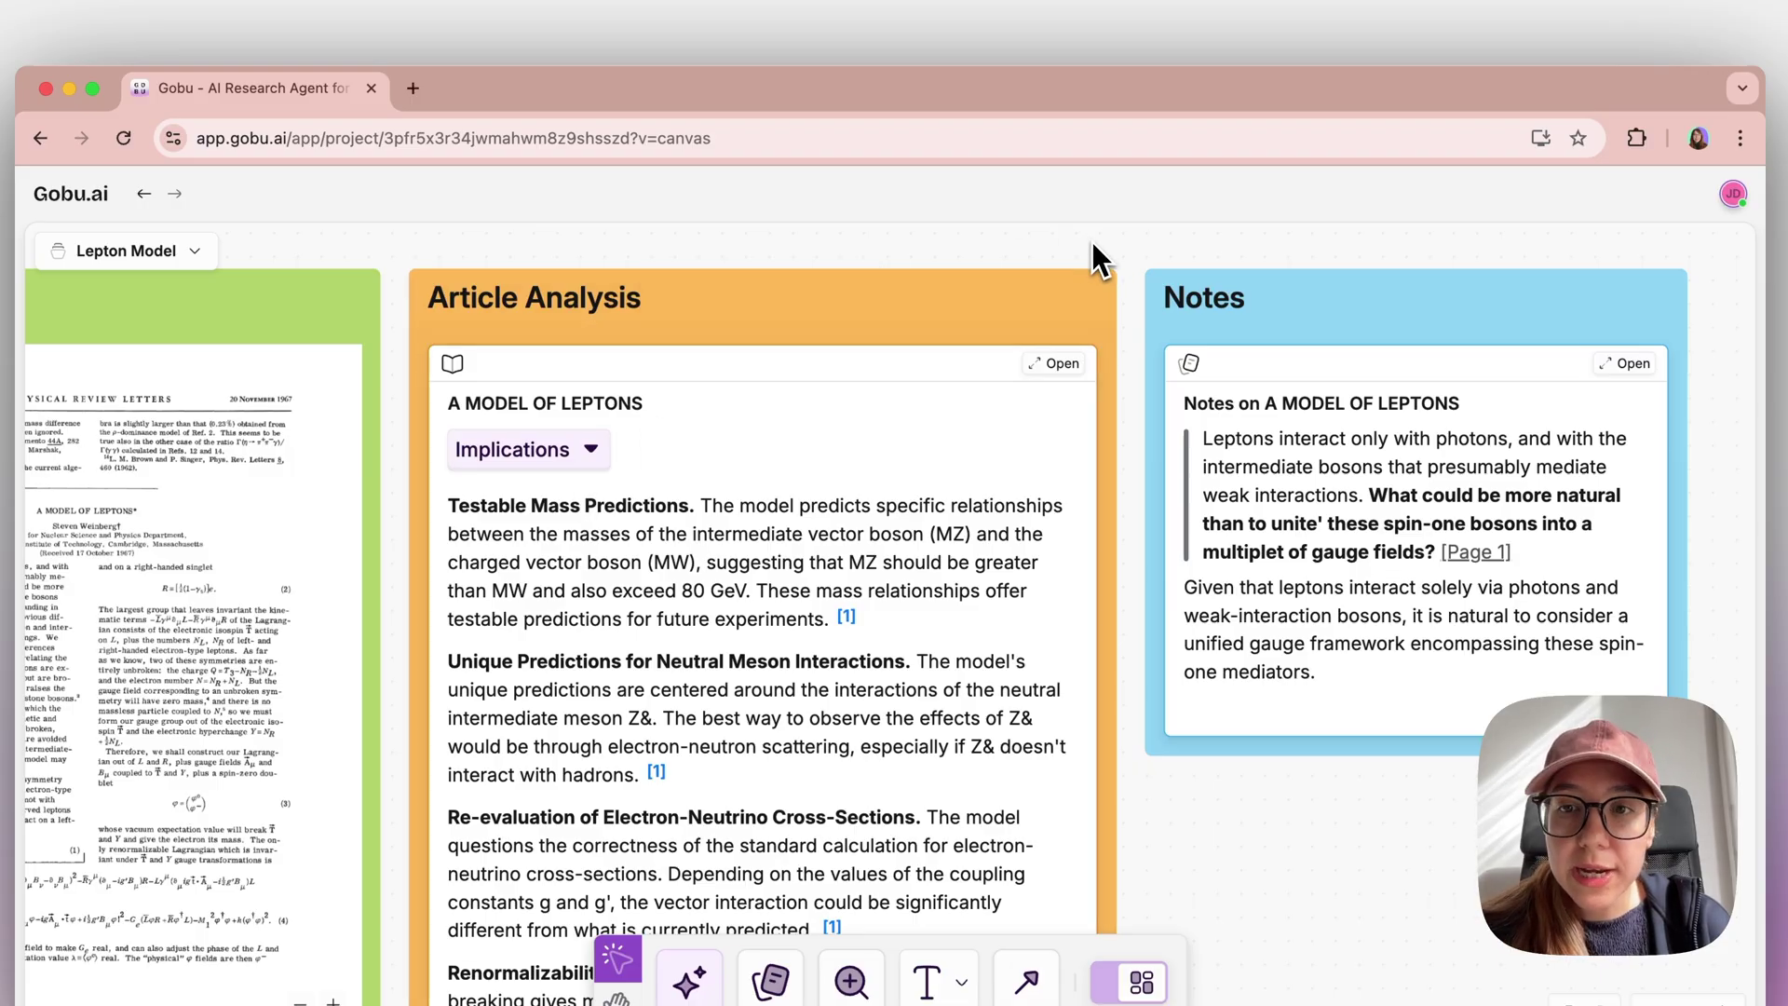
click(1319, 372)
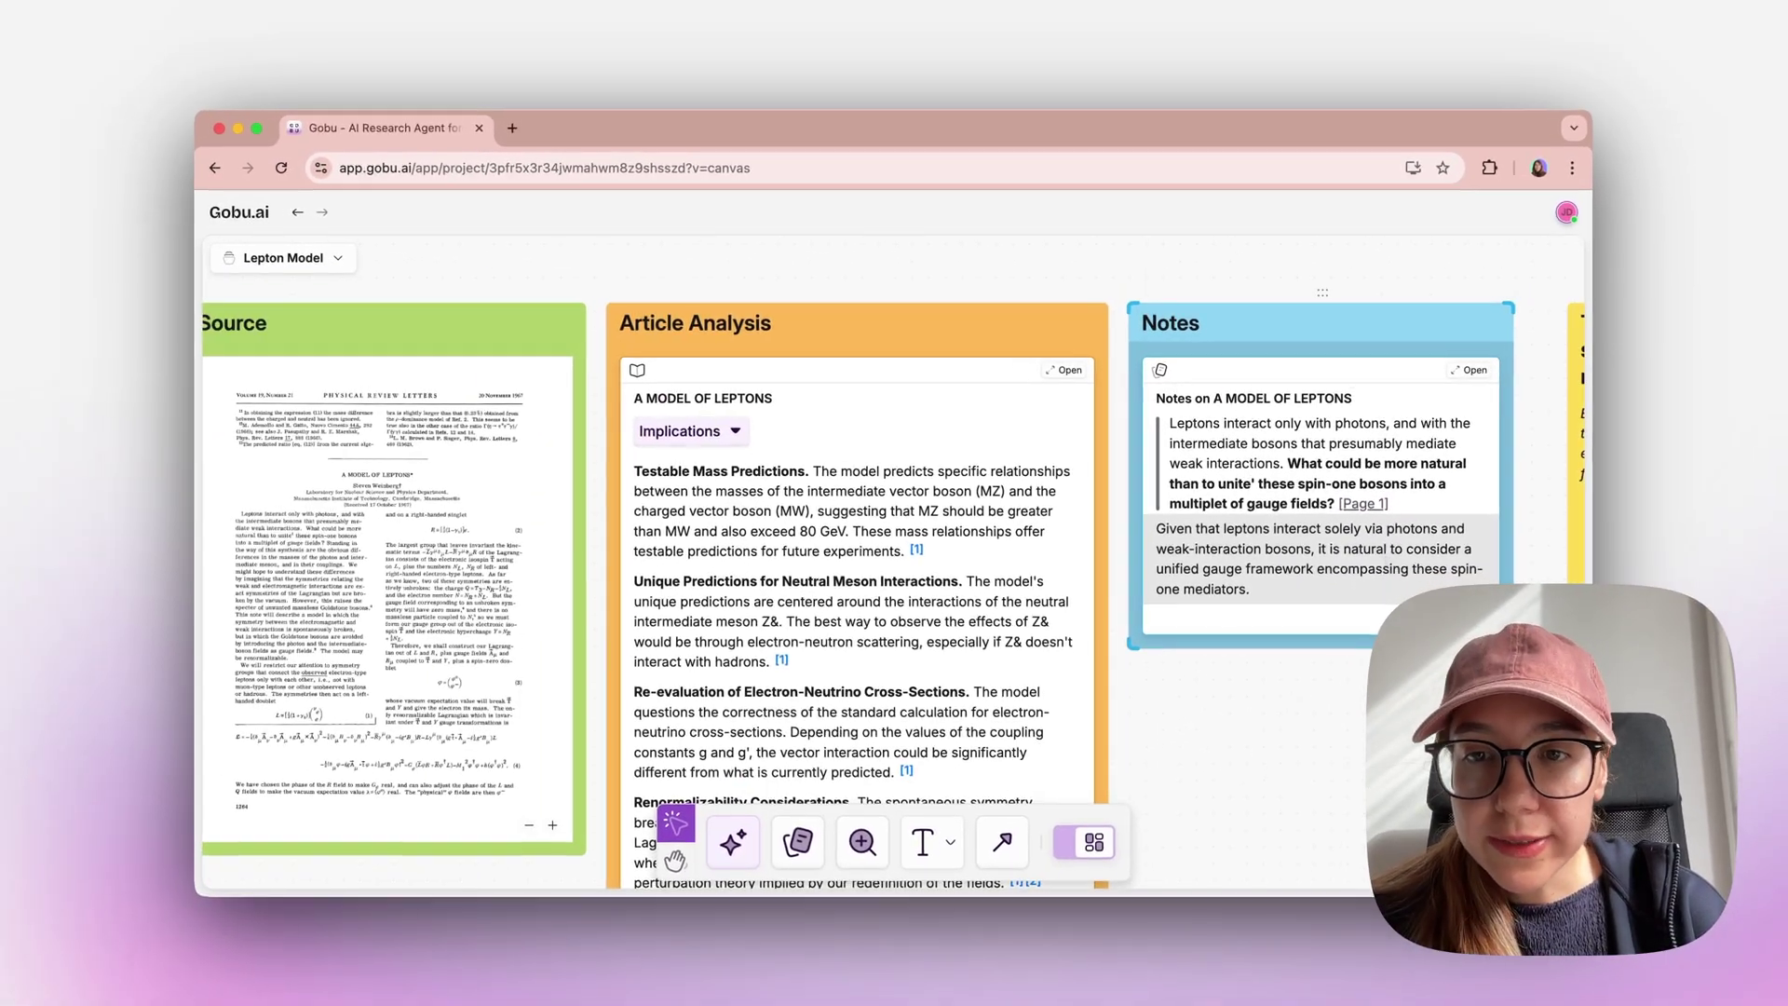
scroll(856, 577, down, 1)
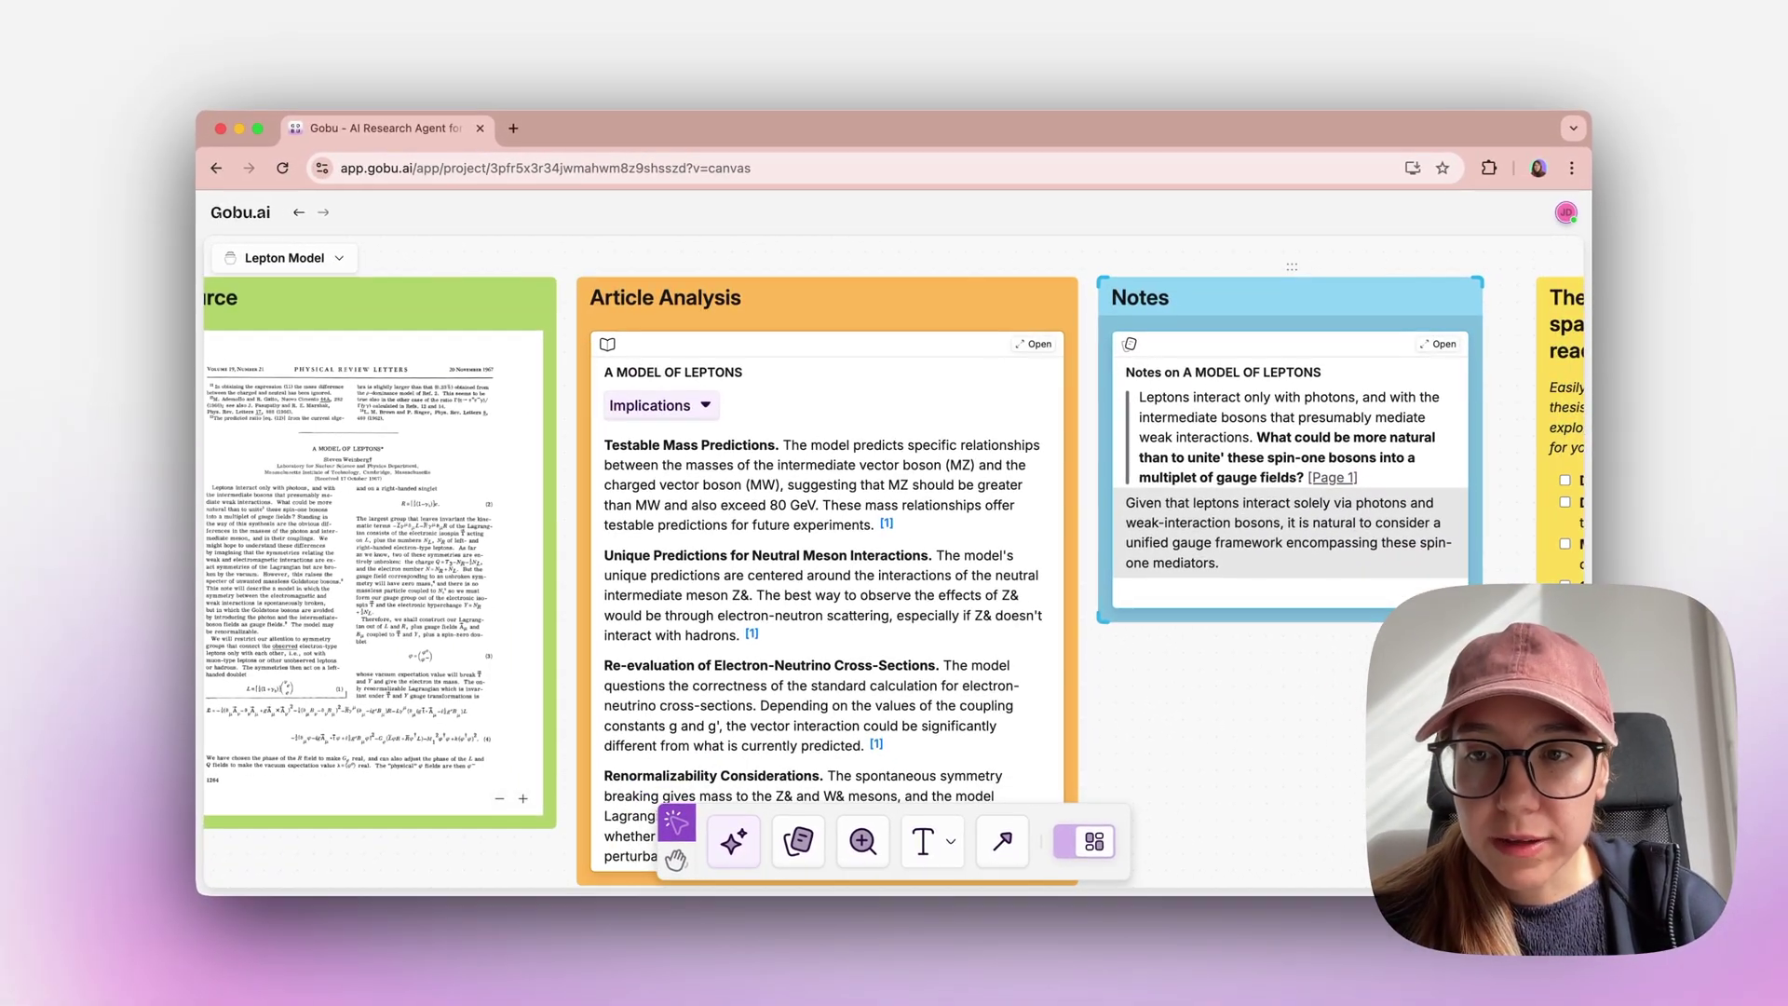
key(Escape)
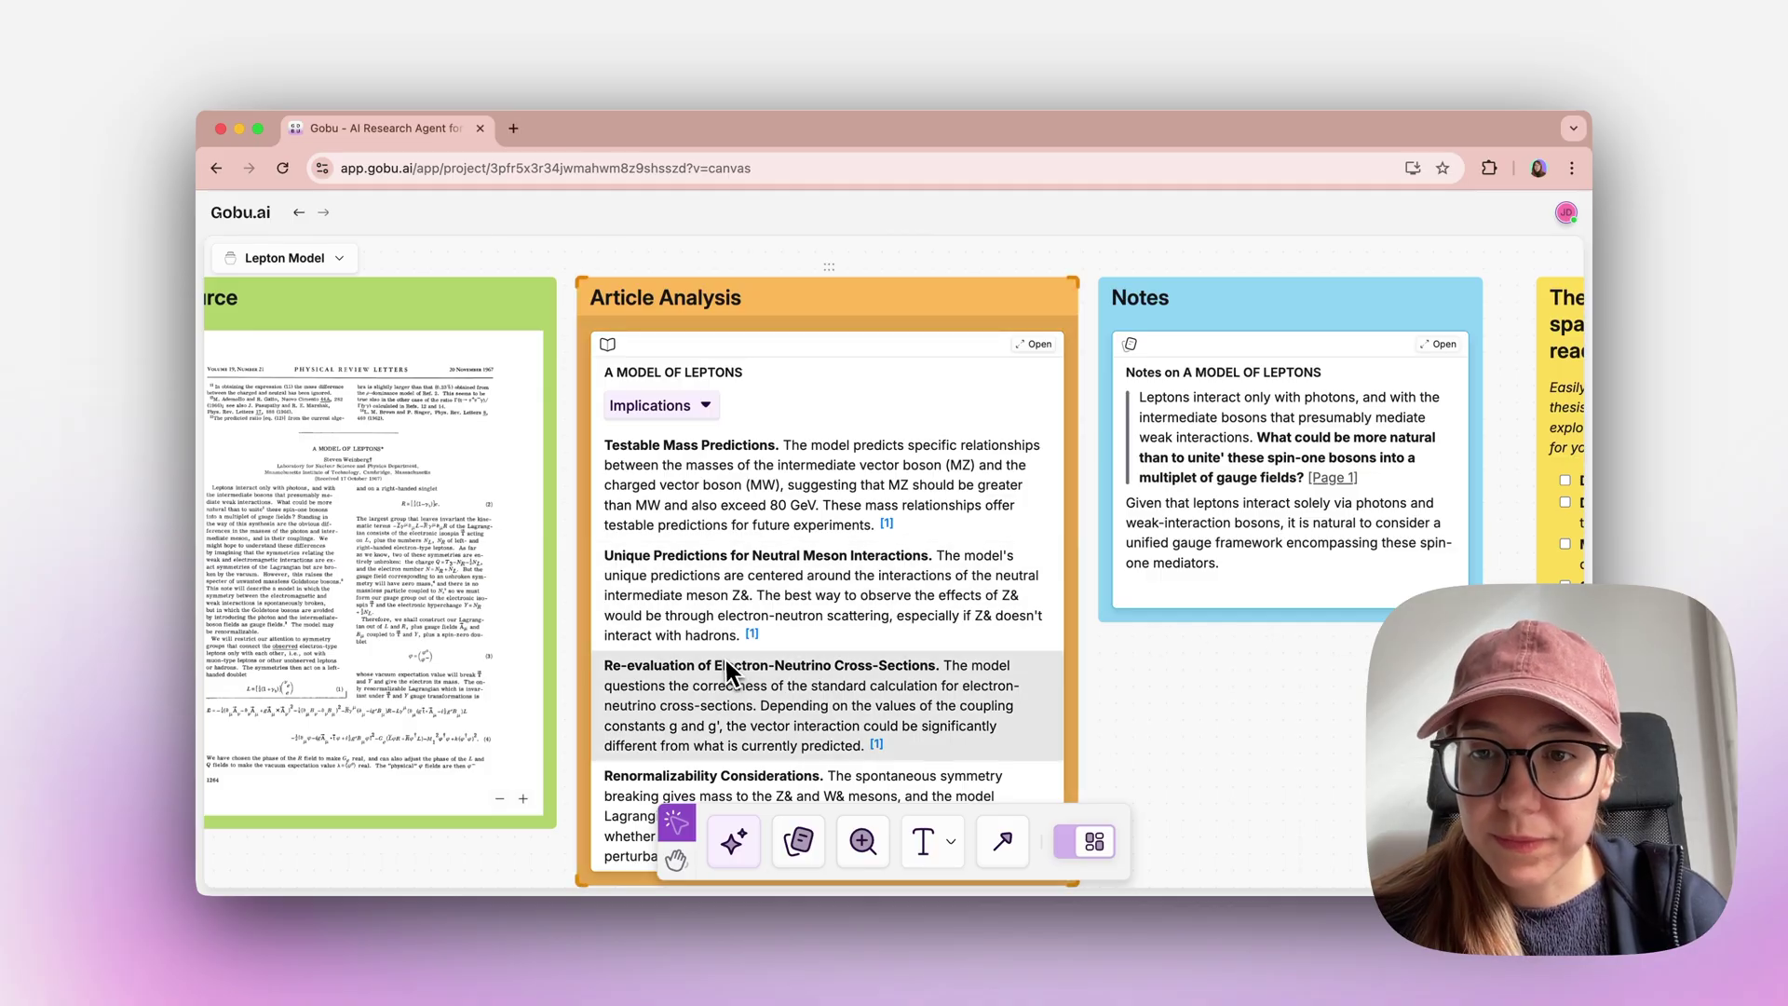
drag(731, 622, 764, 551)
- Drag the Re-evaluation and Renormalizability paragraphs out onto the canvas as separate cards
scroll(768, 555, down, 5)
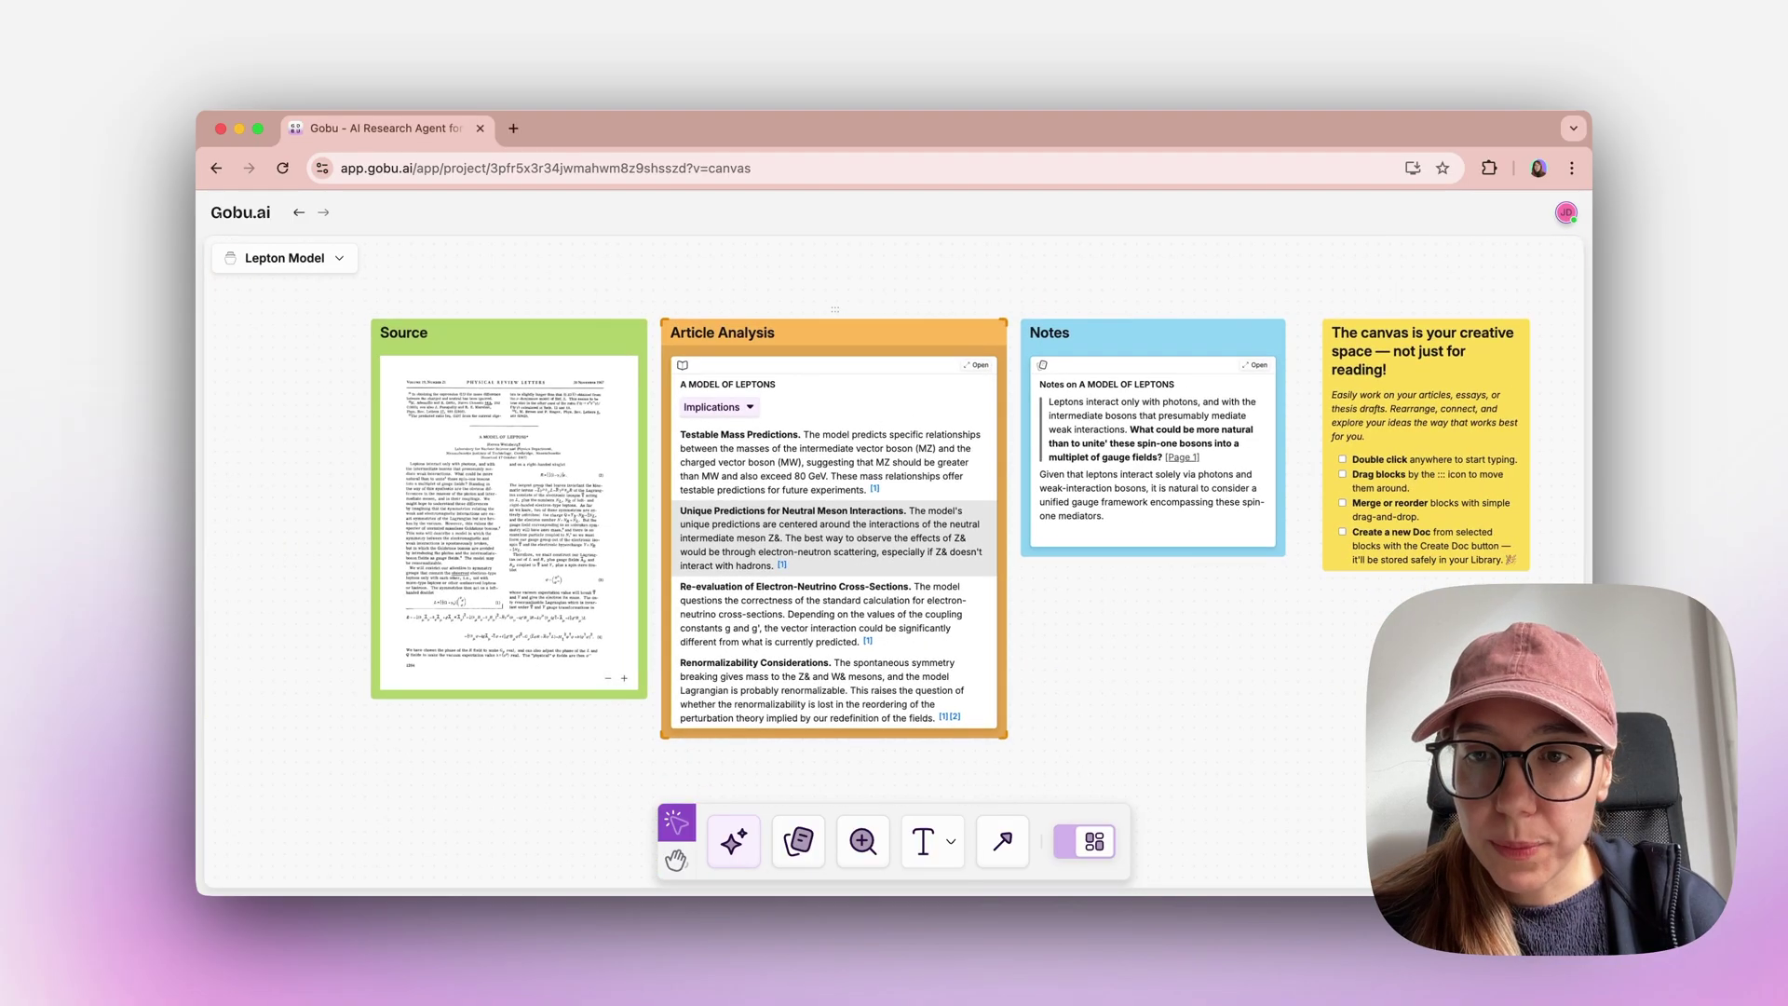
drag(686, 584, 982, 592)
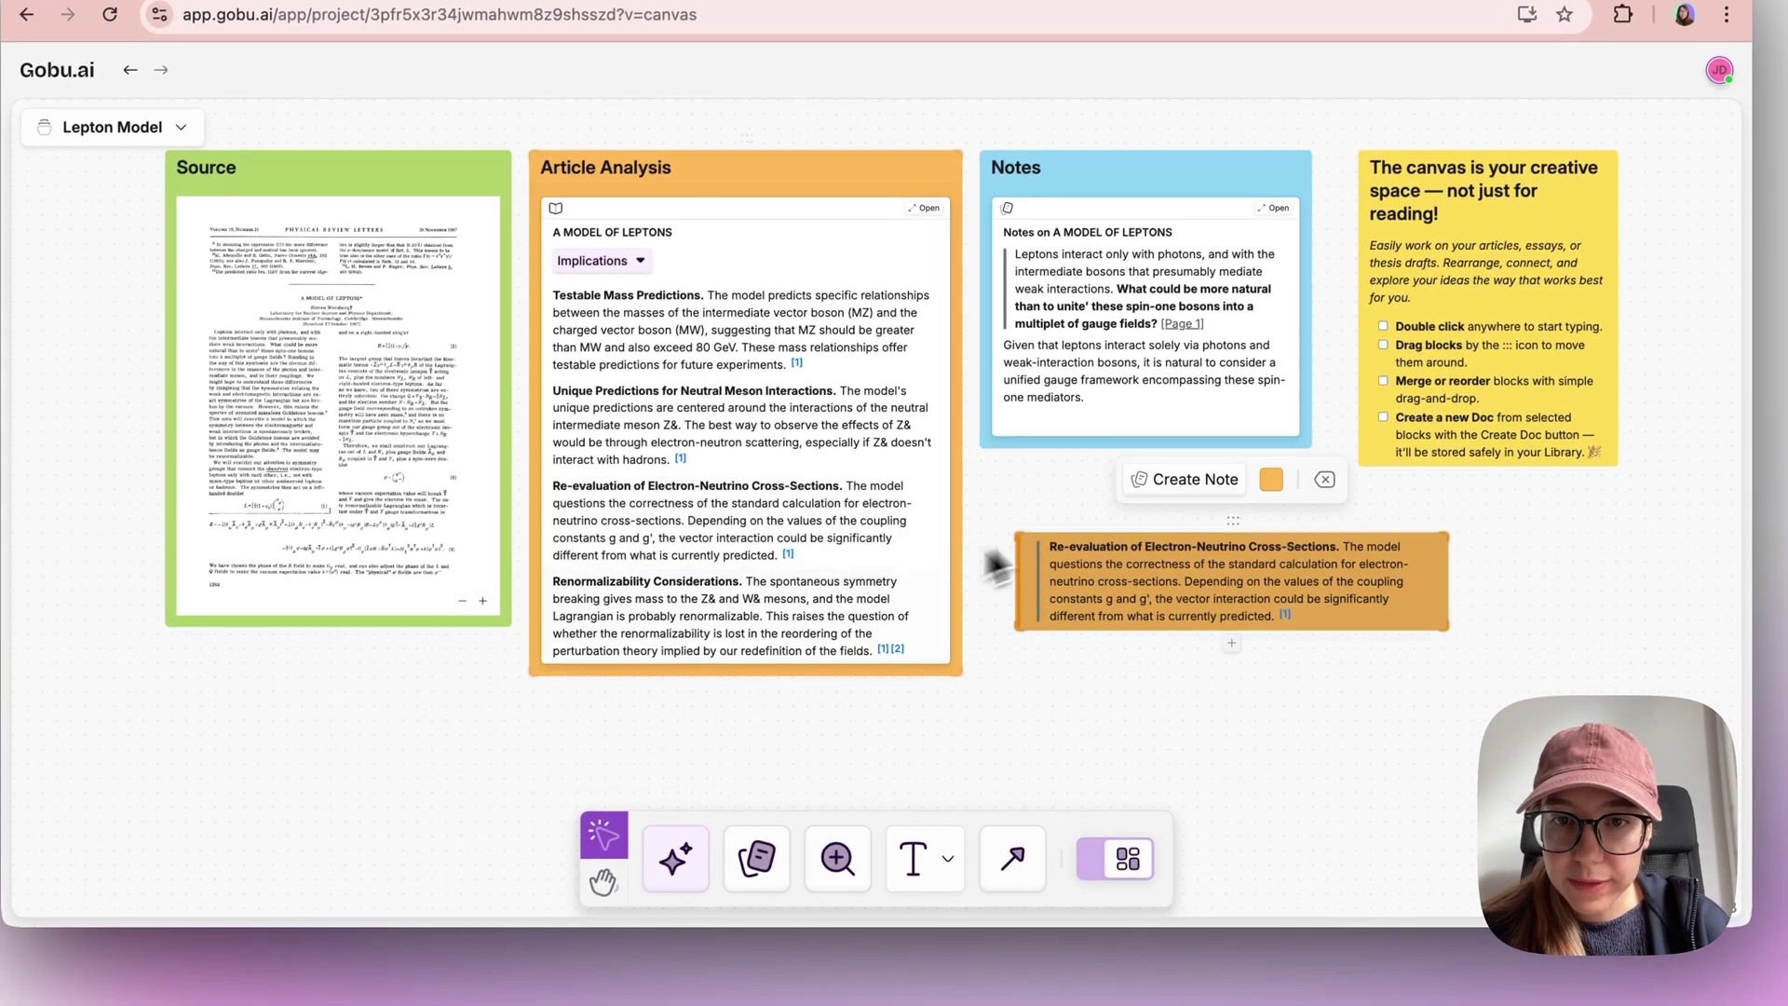
drag(618, 606, 1418, 687)
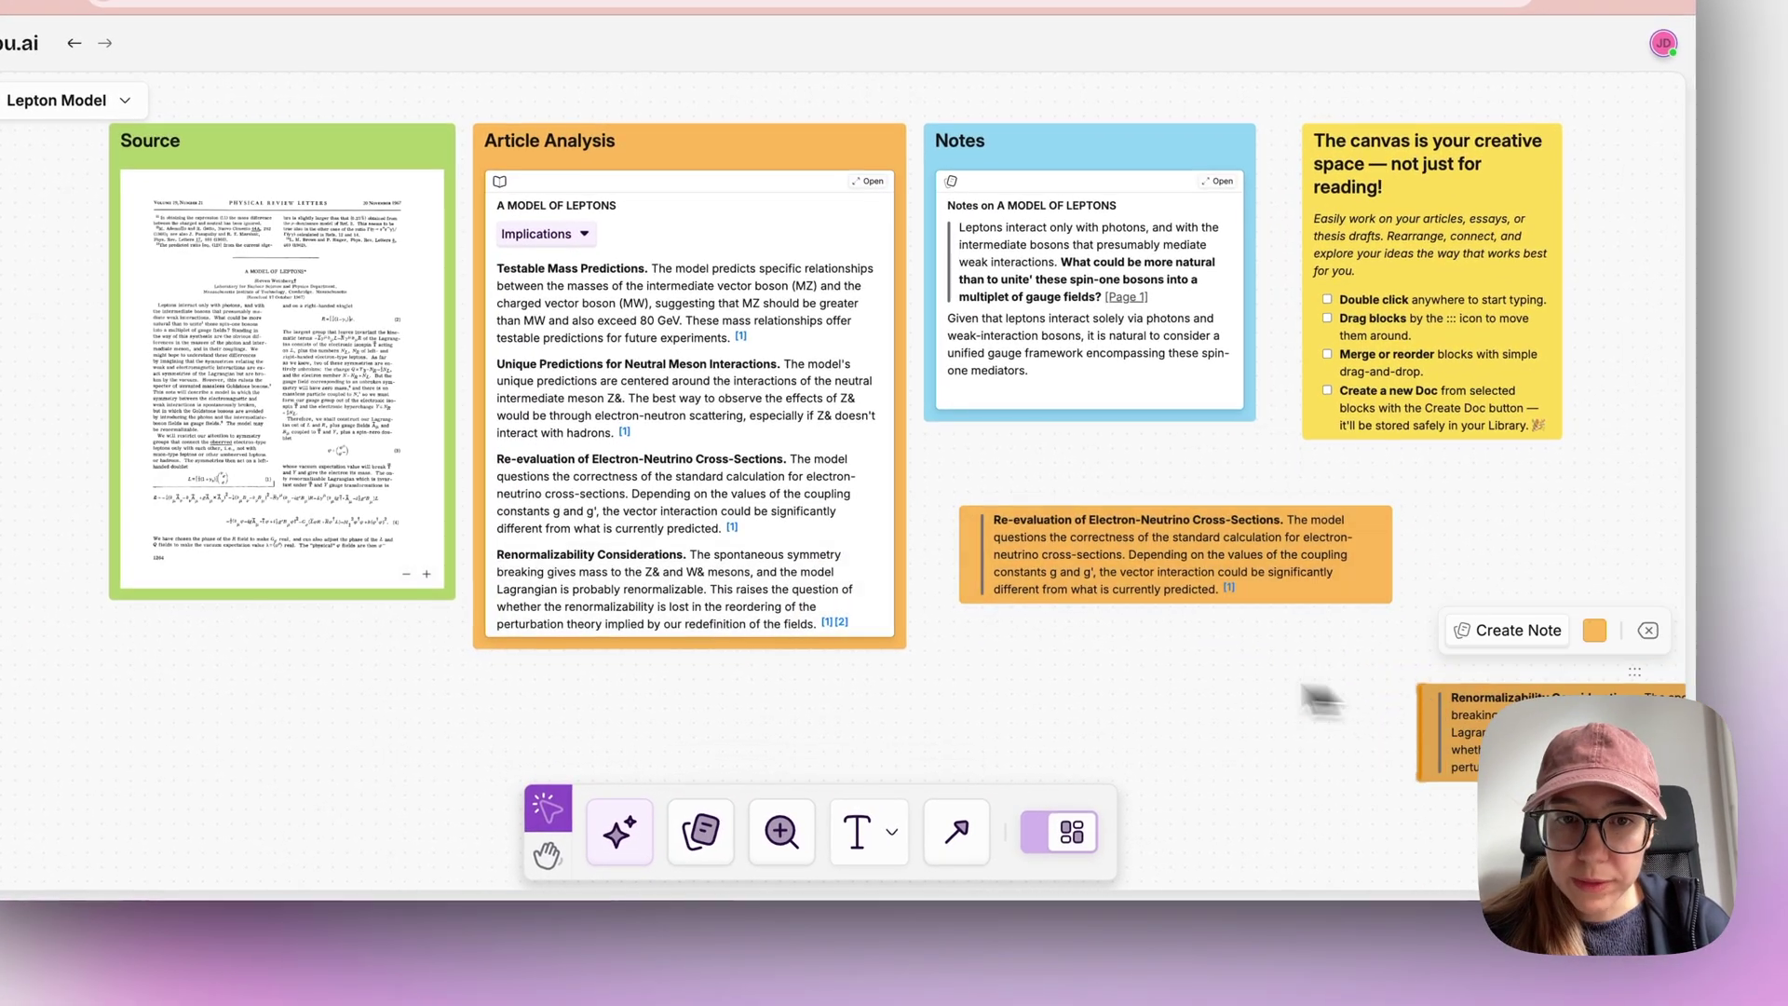
- Draw a connector arrow from the Re-evaluation card to the Renormalizability card
scroll(1028, 662, down, 3)
scroll(1028, 662, right, 5)
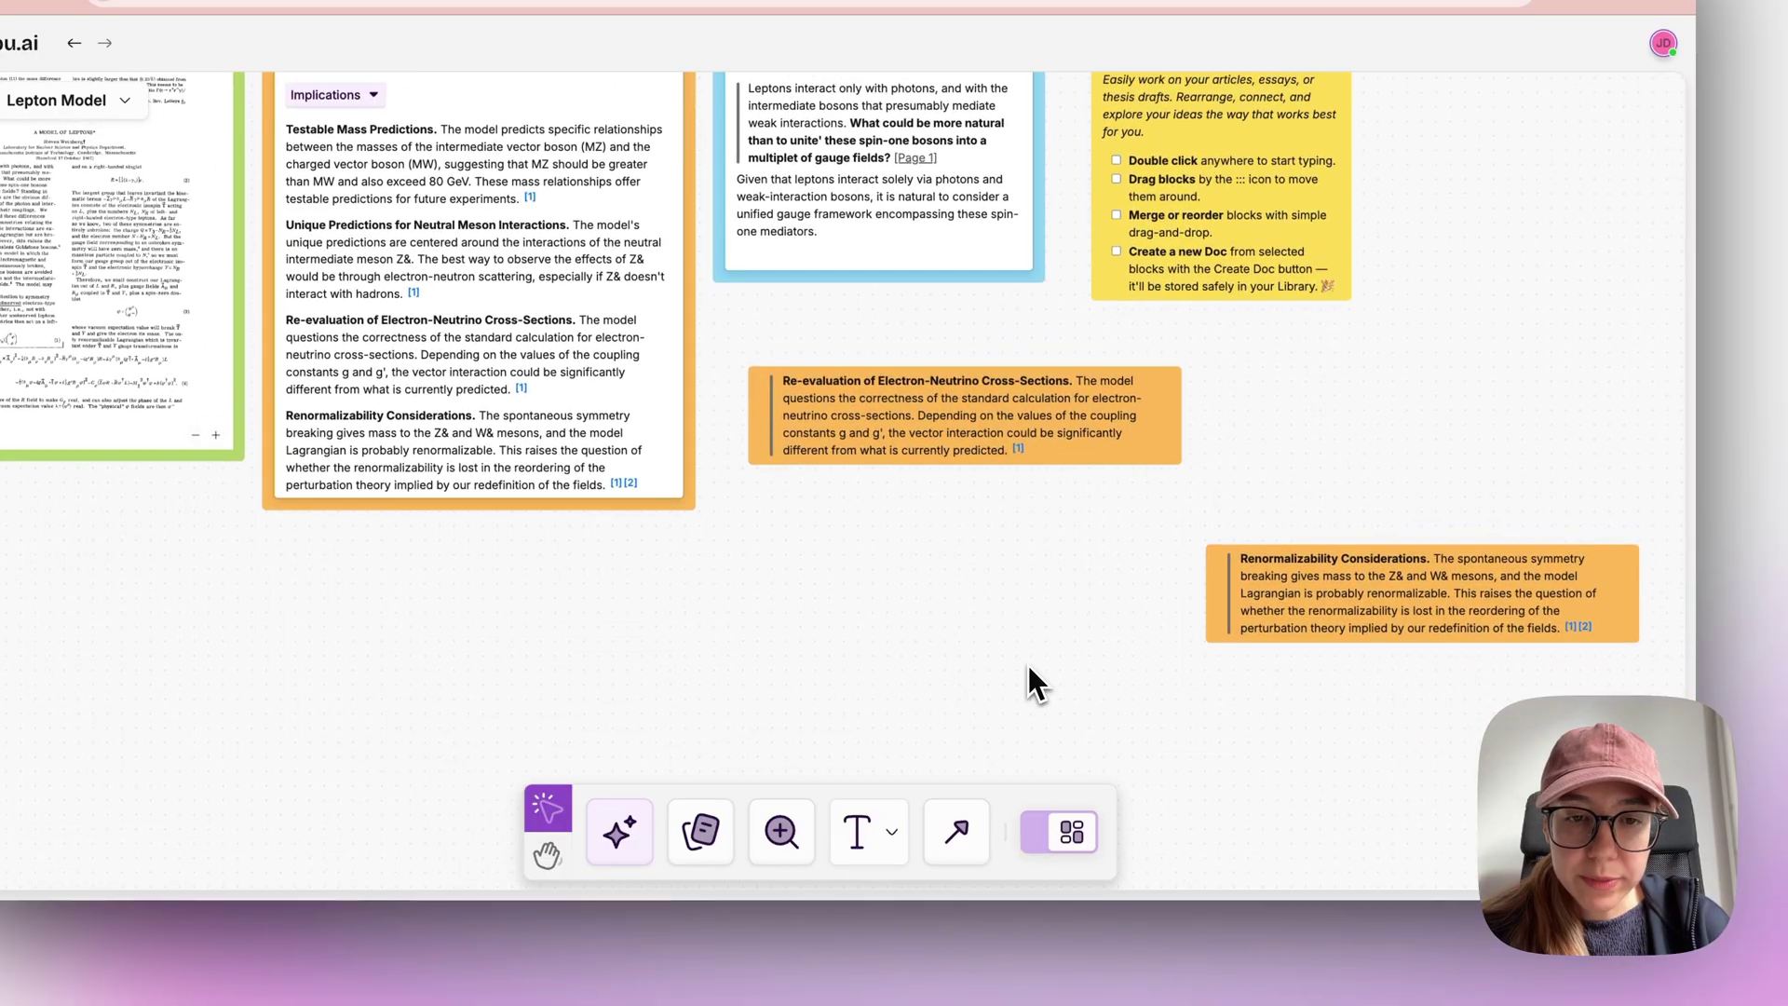
click(959, 832)
mouse_move(935, 462)
mouse_down()
mouse_move(1182, 563)
mouse_move(1325, 572)
mouse_up()
click(1023, 560)
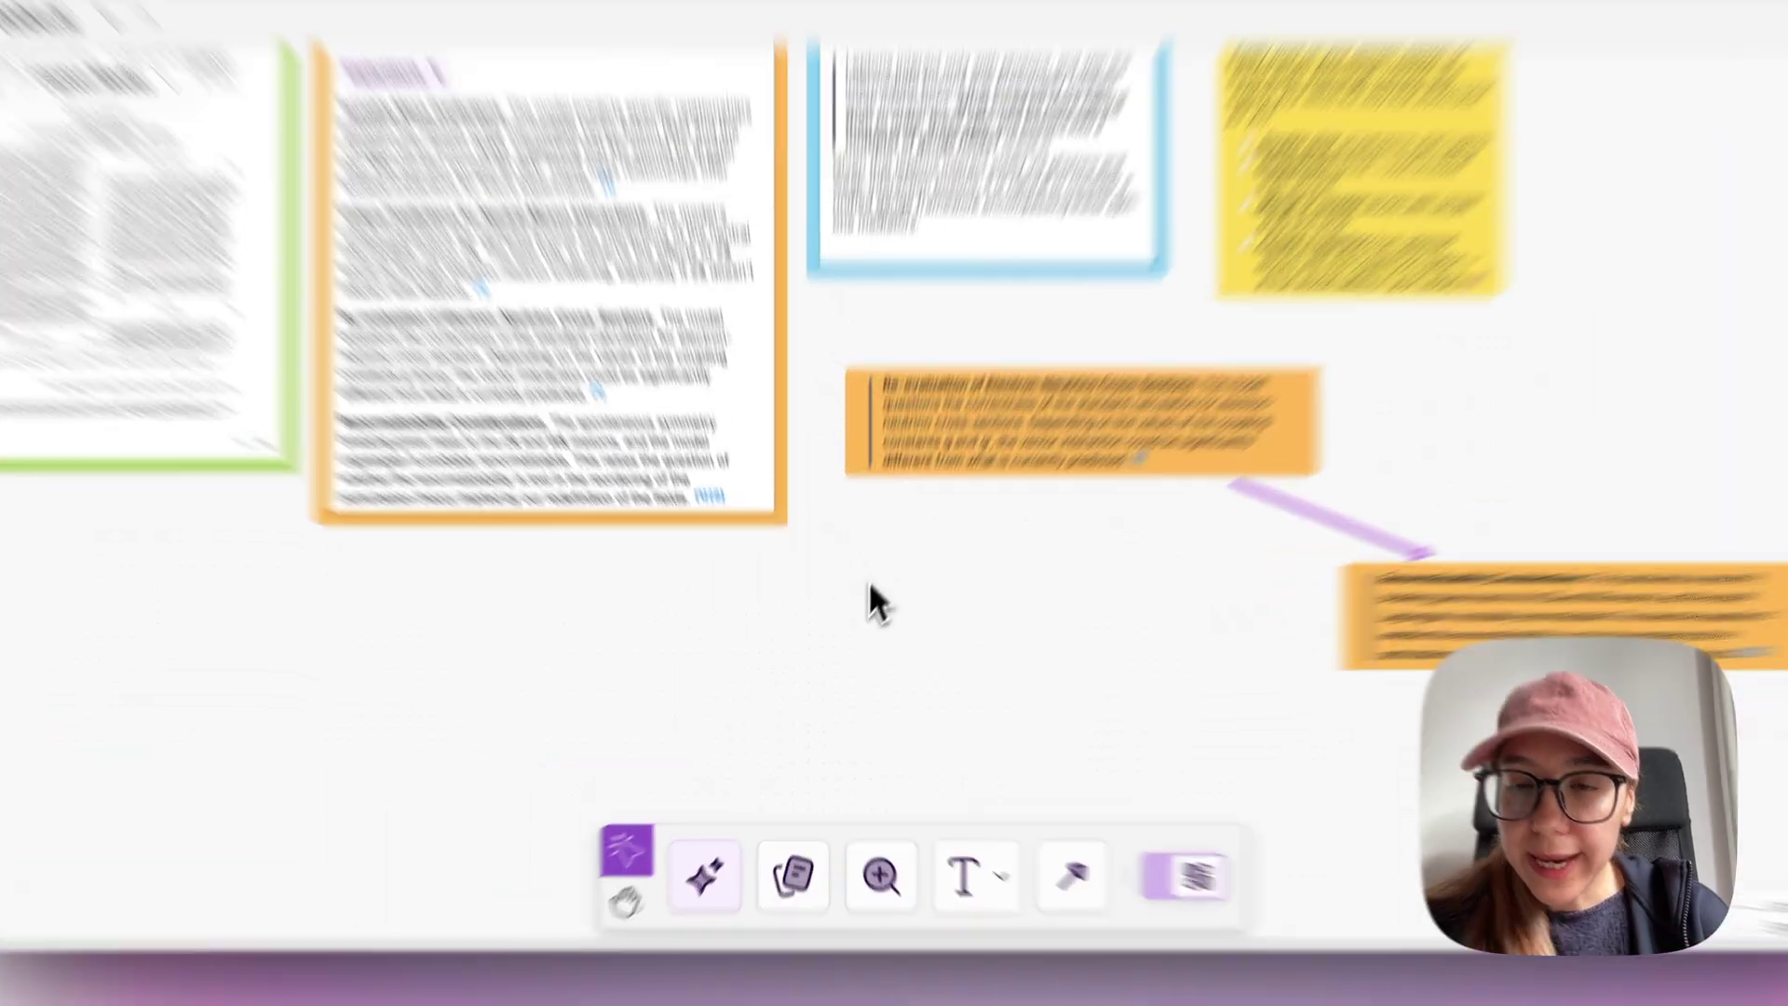
- Add a free text block reading 'this is a text block.' below the linked paragraphs, then start a new analysis
double_click(864, 619)
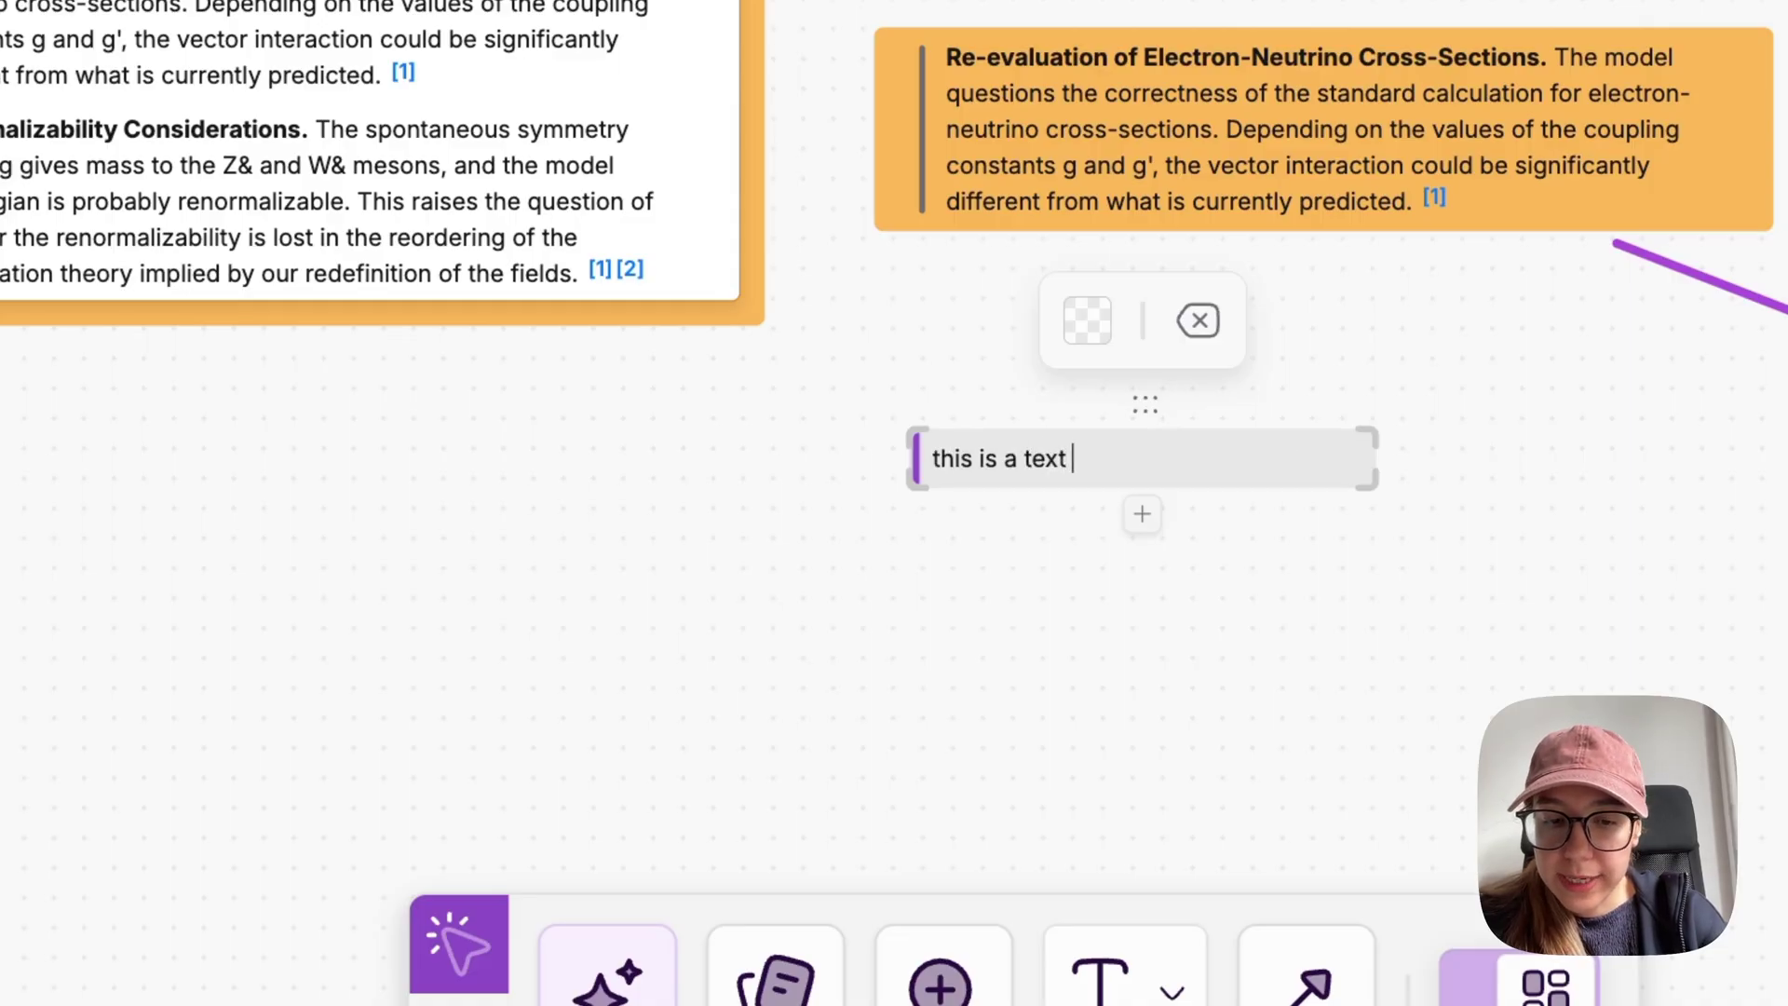
text(this is a text block.)
click(750, 489)
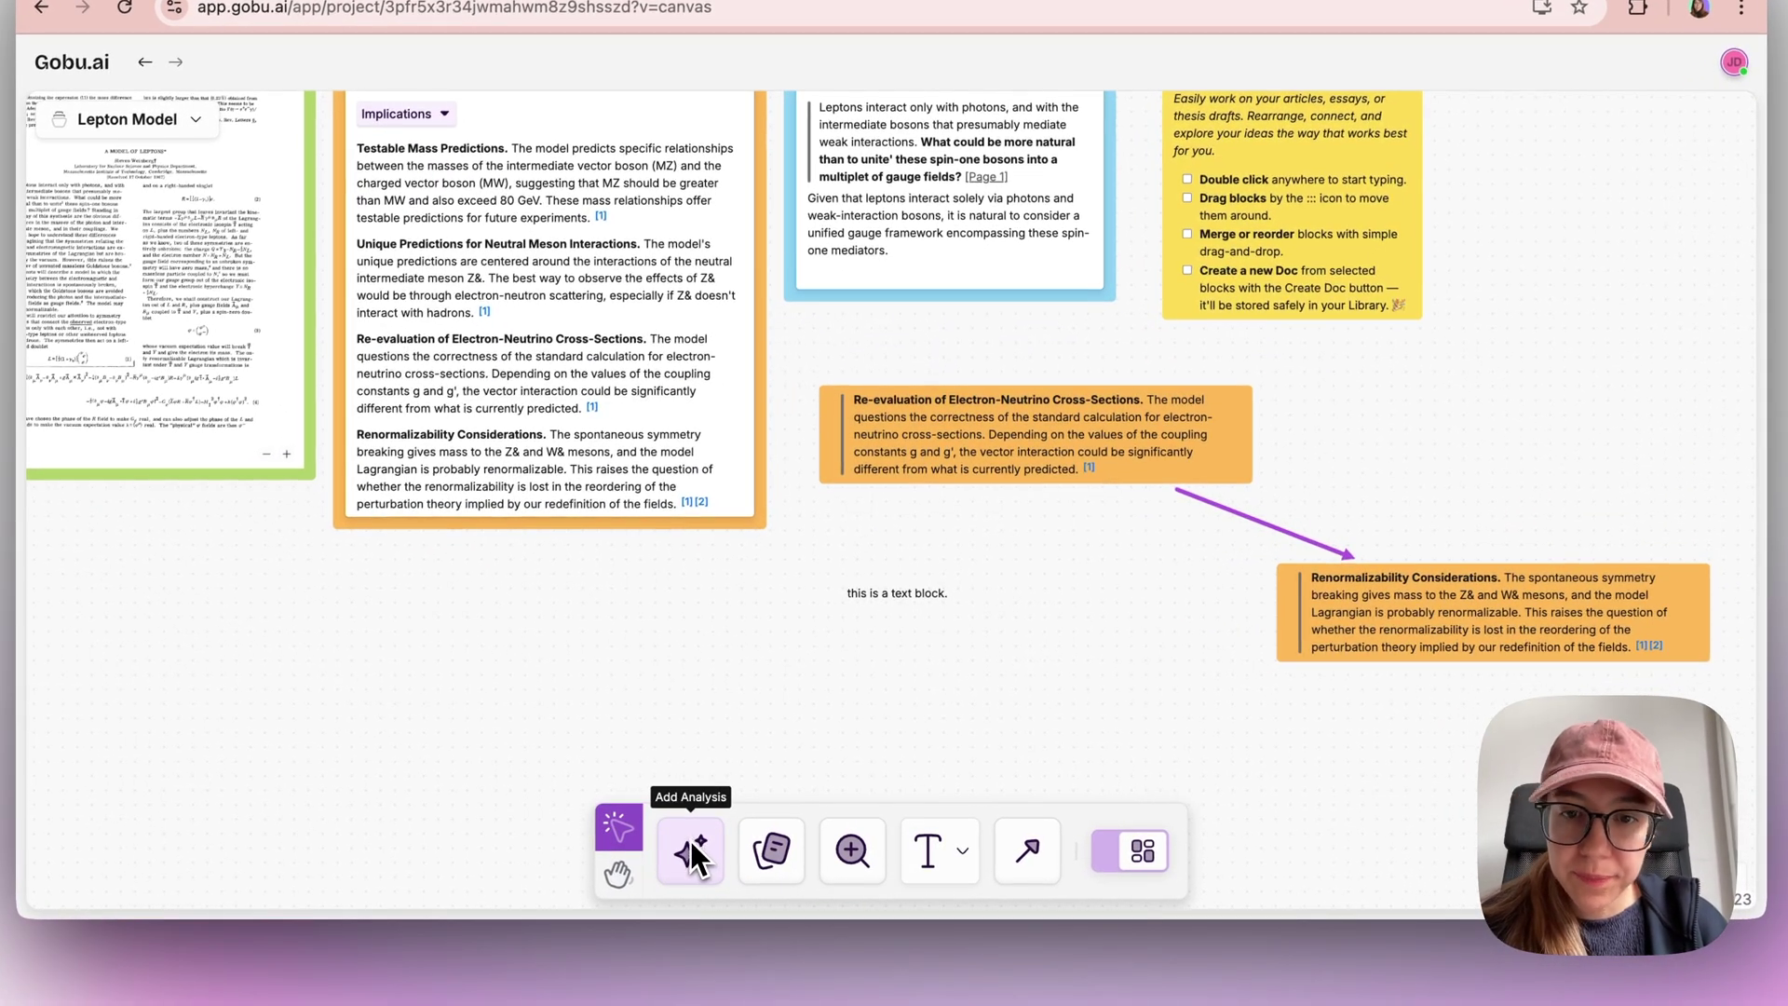
click(691, 847)
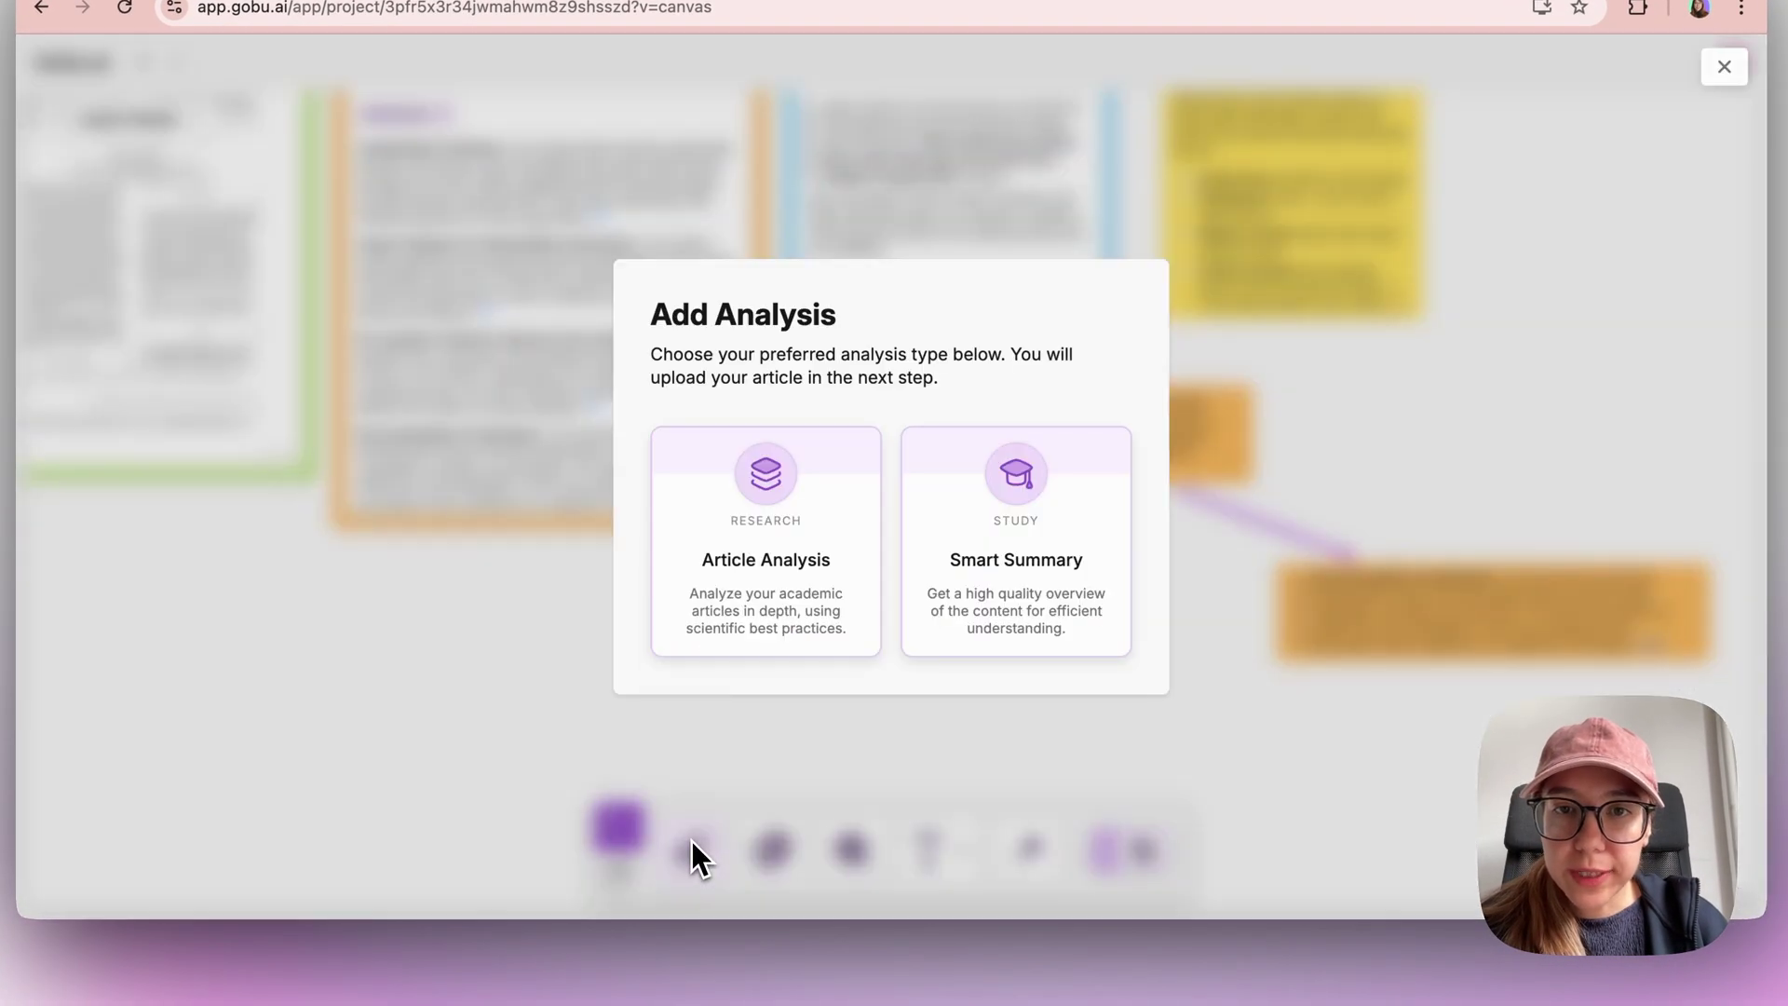
- Run an Article Analysis on the Protein Measurement with the Folin Phenol Reagent sample and send it to the canvas
click(758, 525)
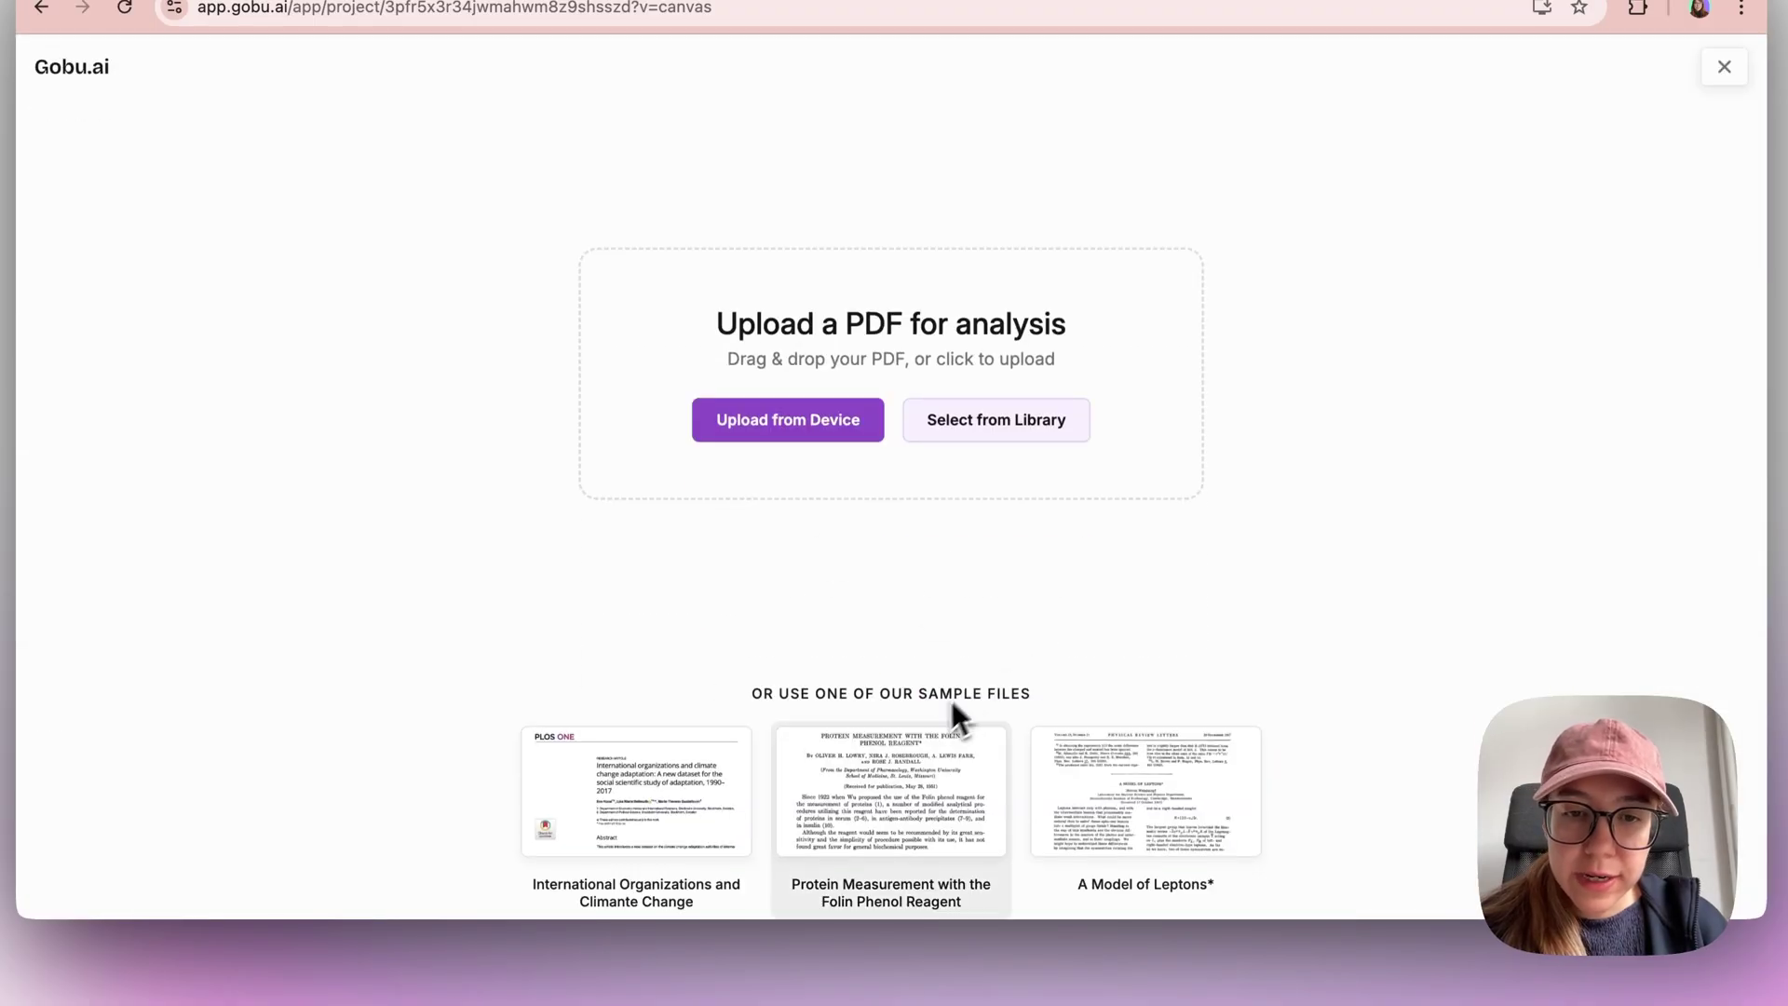
click(900, 775)
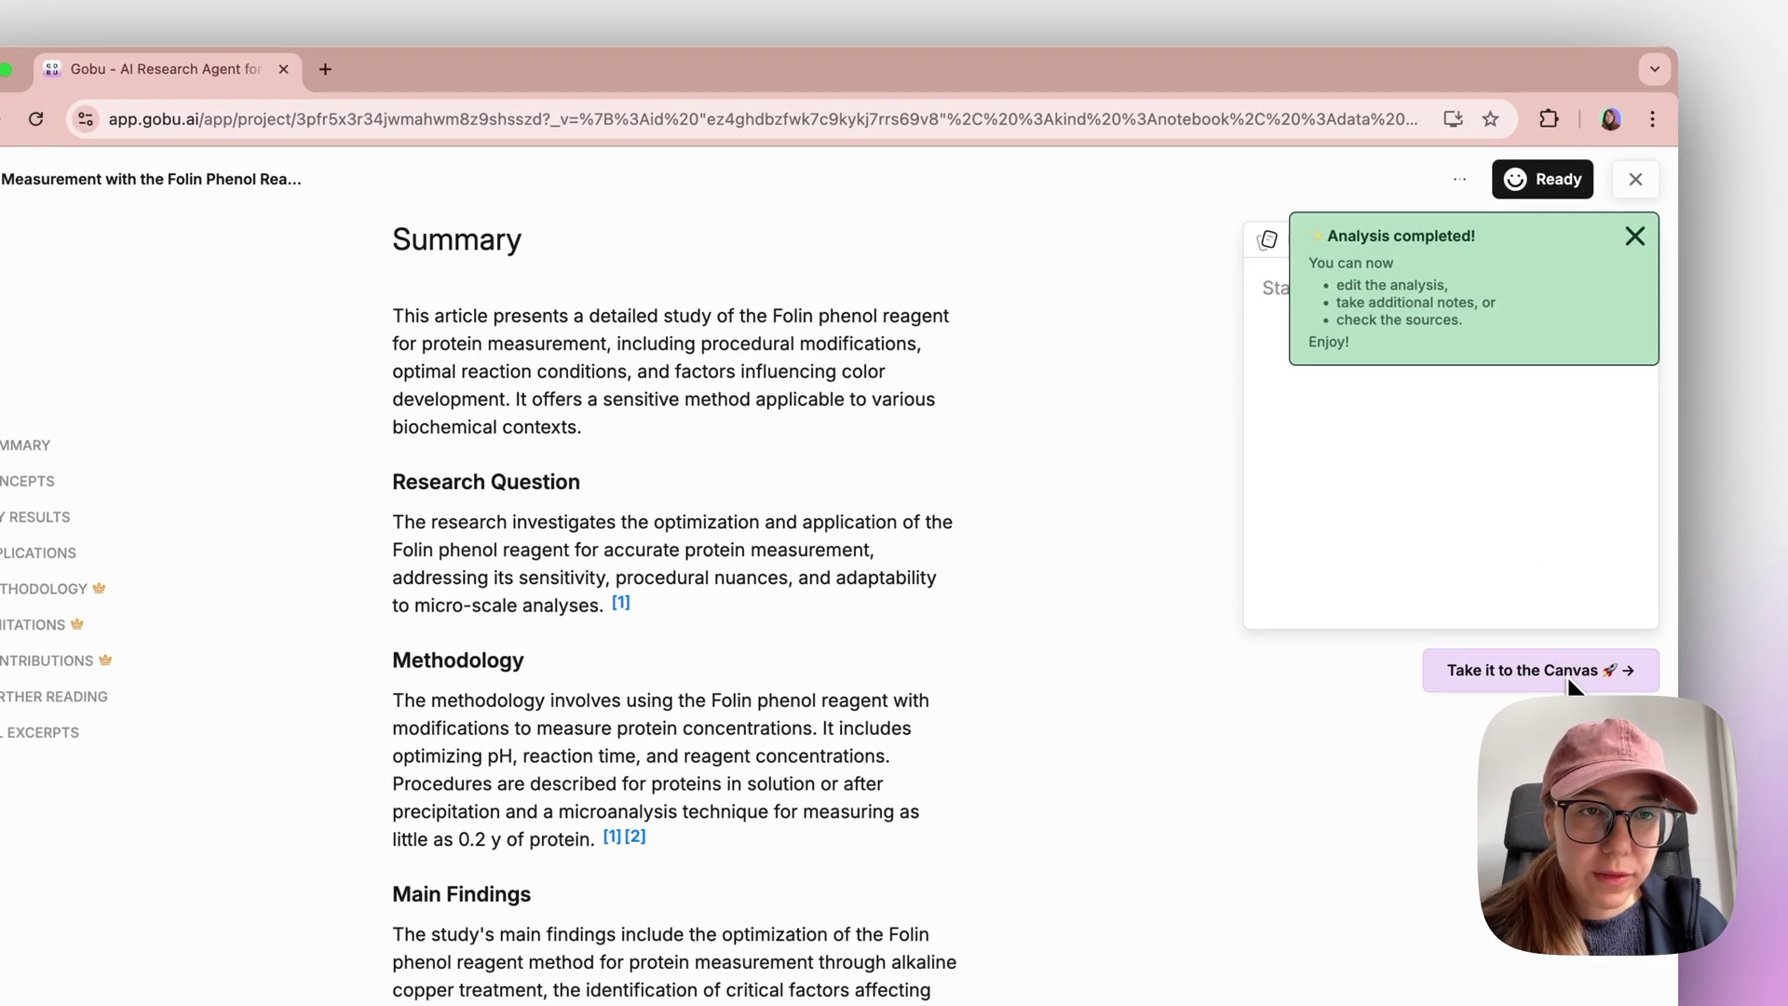
click(1636, 237)
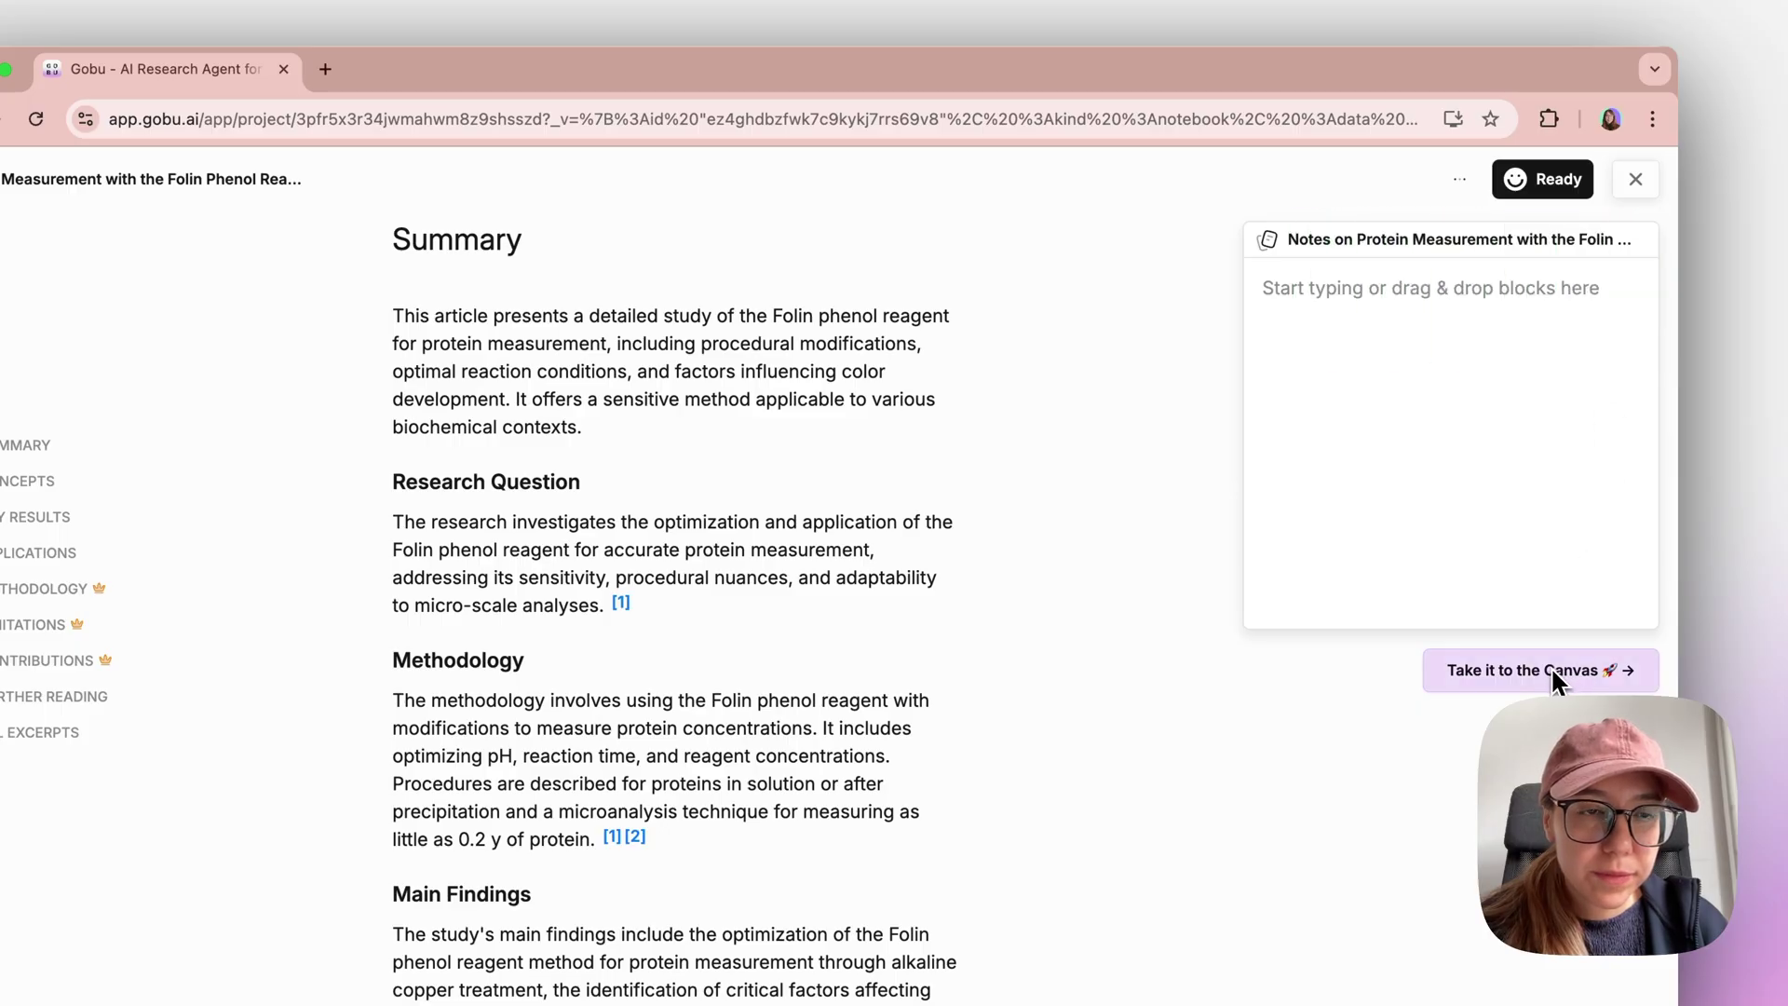
click(1552, 672)
scroll(978, 554, down, 3)
scroll(959, 552, left, 3)
scroll(894, 521, left, 5)
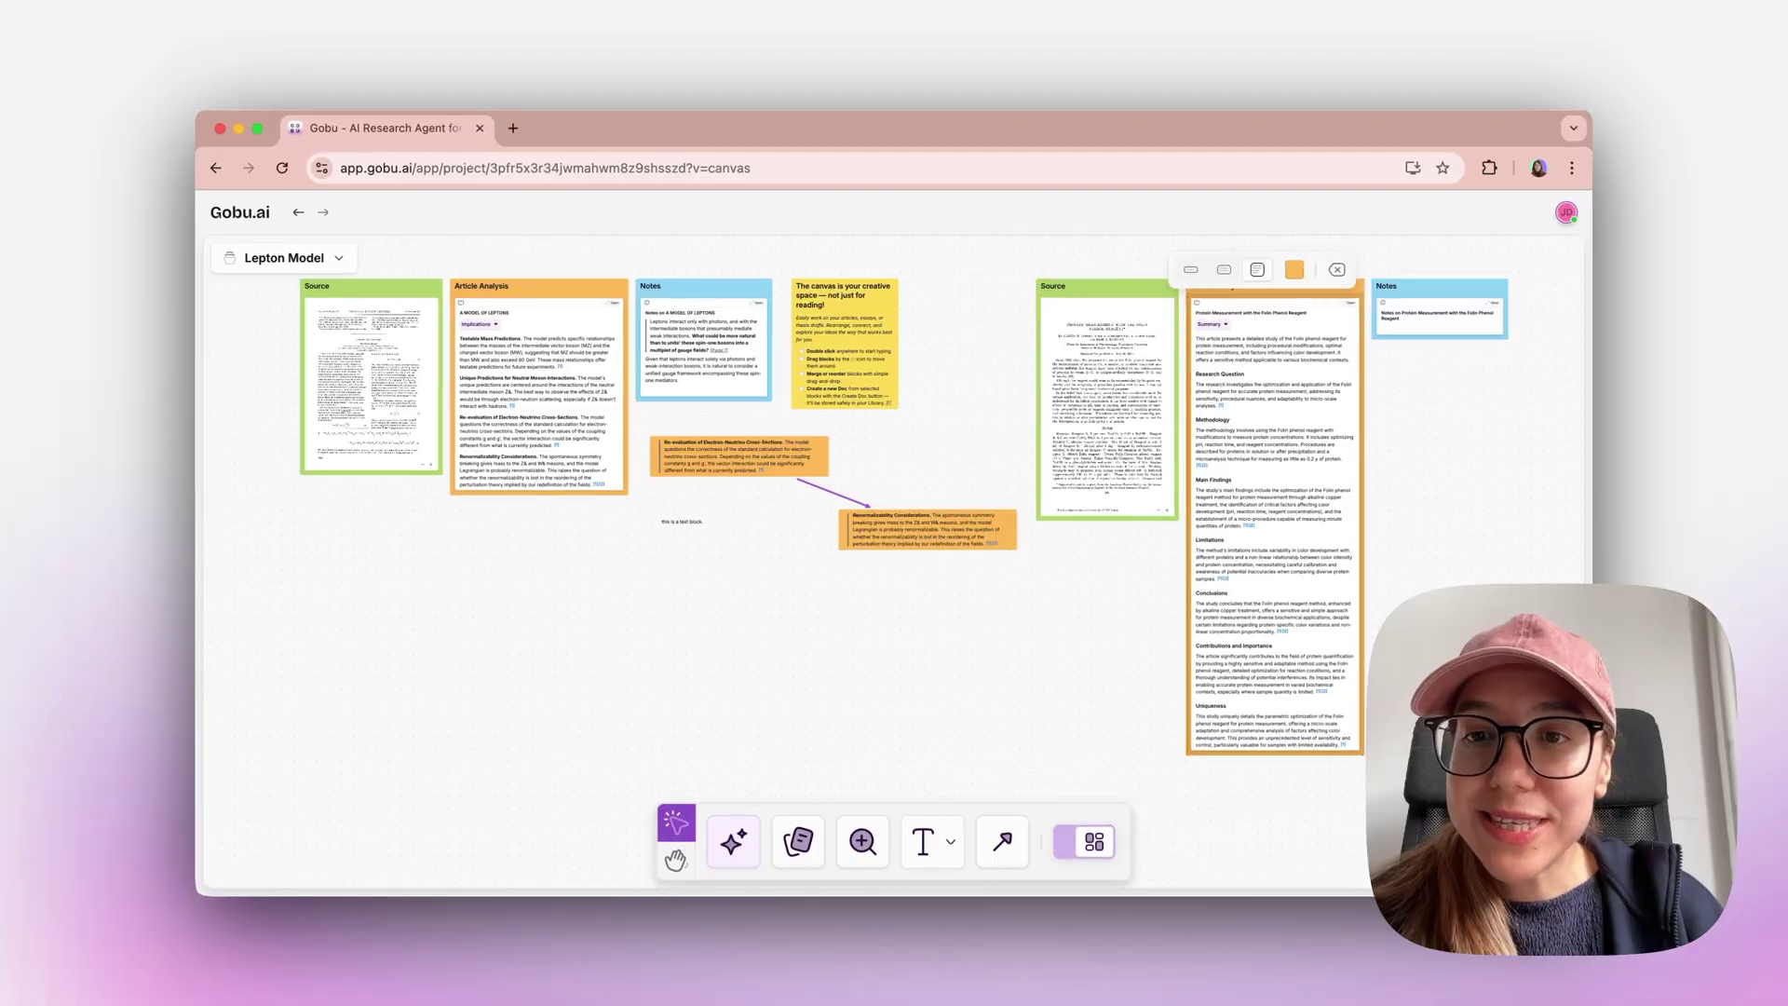
- Drag the Main Findings and Limitations paragraphs out as two separate Folin phenol excerpt cards
scroll(1013, 496, right, 3)
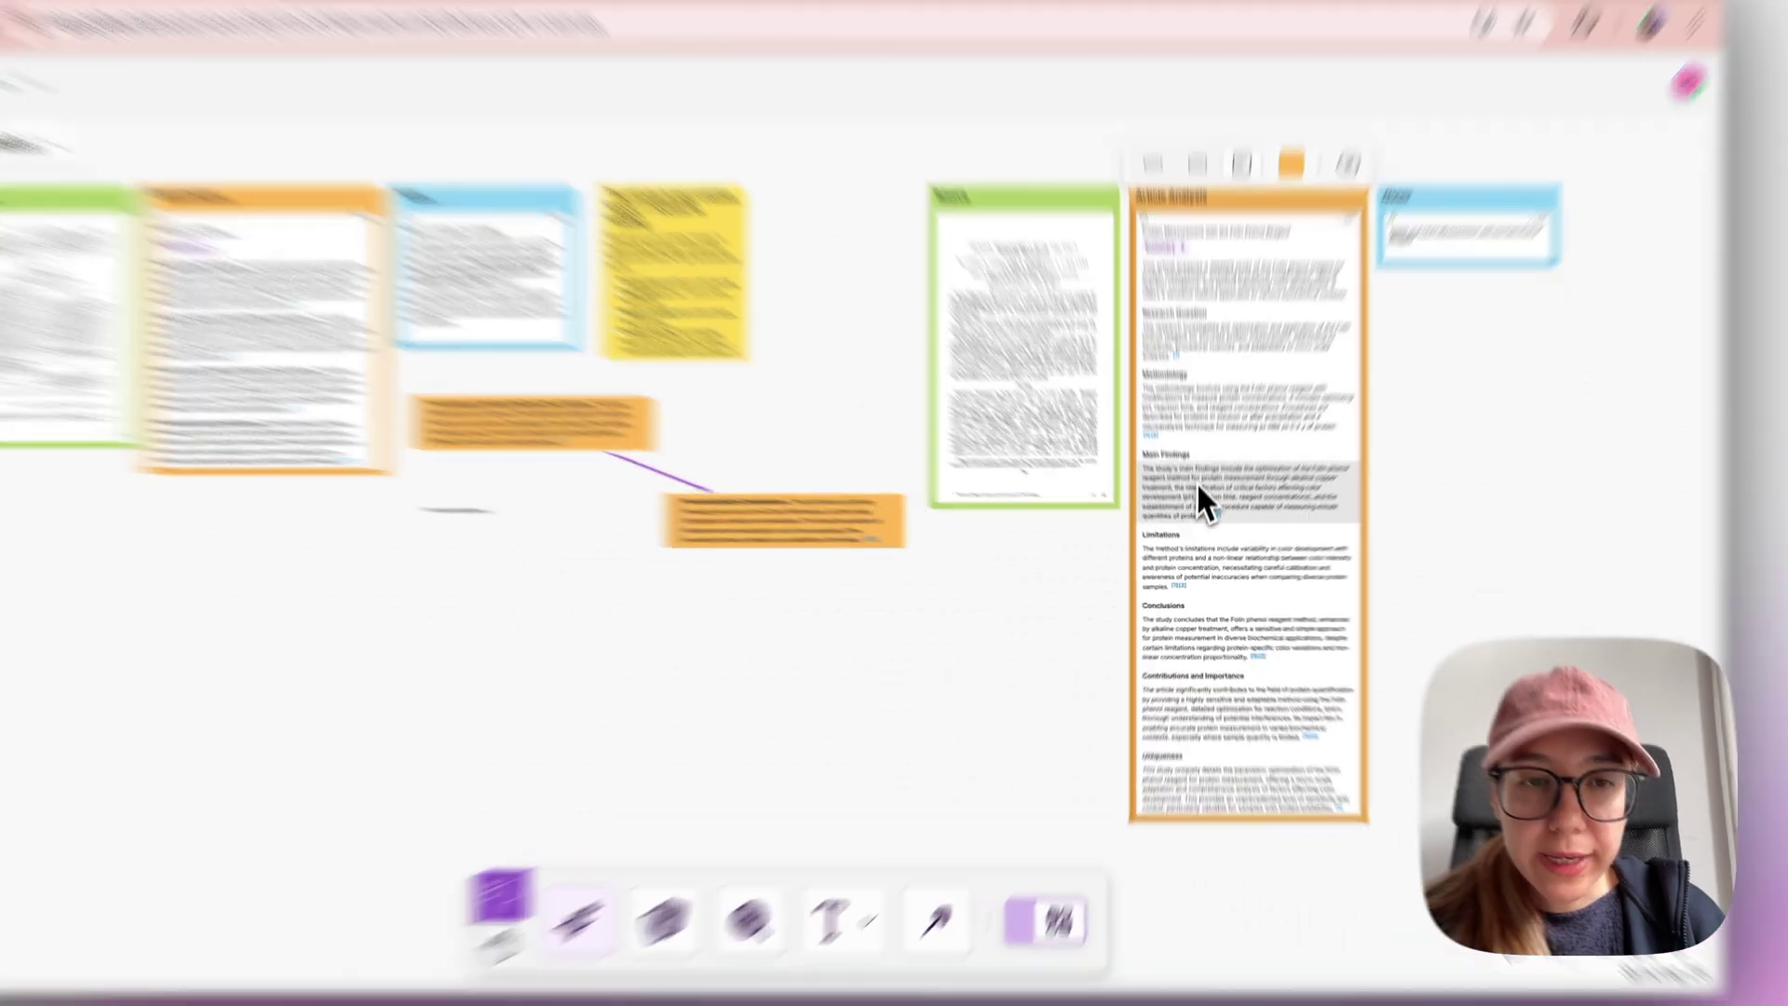
drag(1198, 535, 1156, 529)
drag(1099, 436, 147, 668)
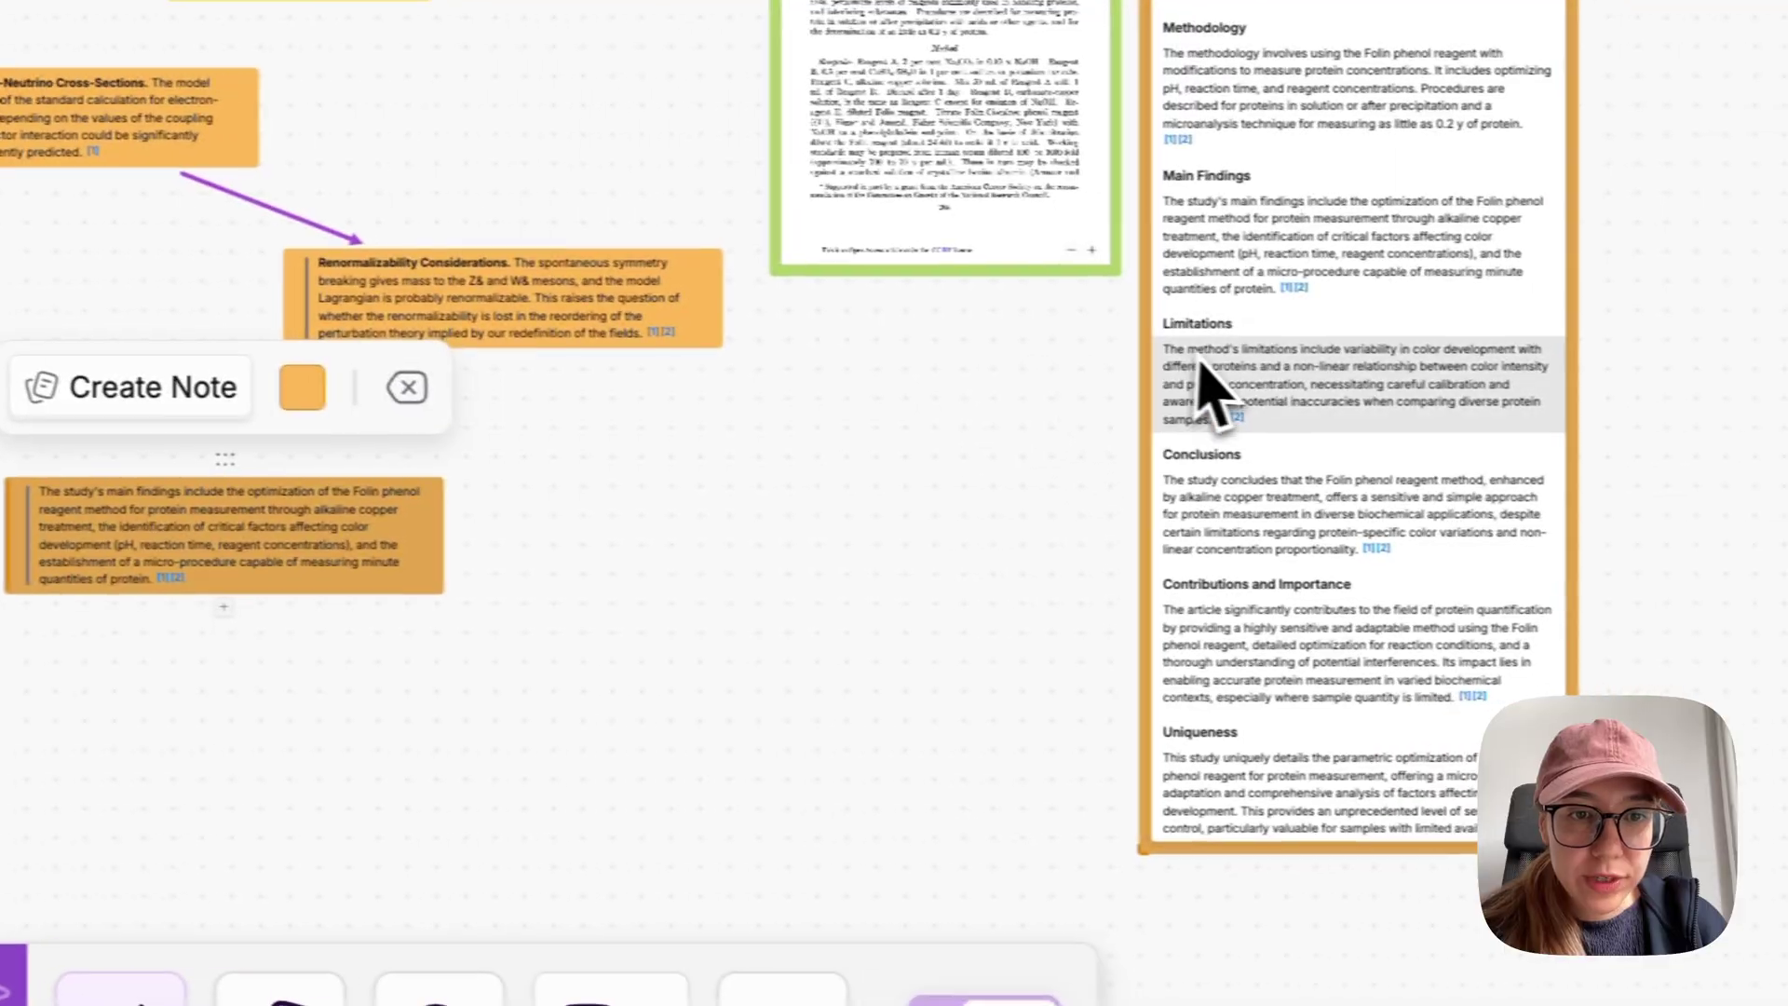
drag(1210, 391, 855, 572)
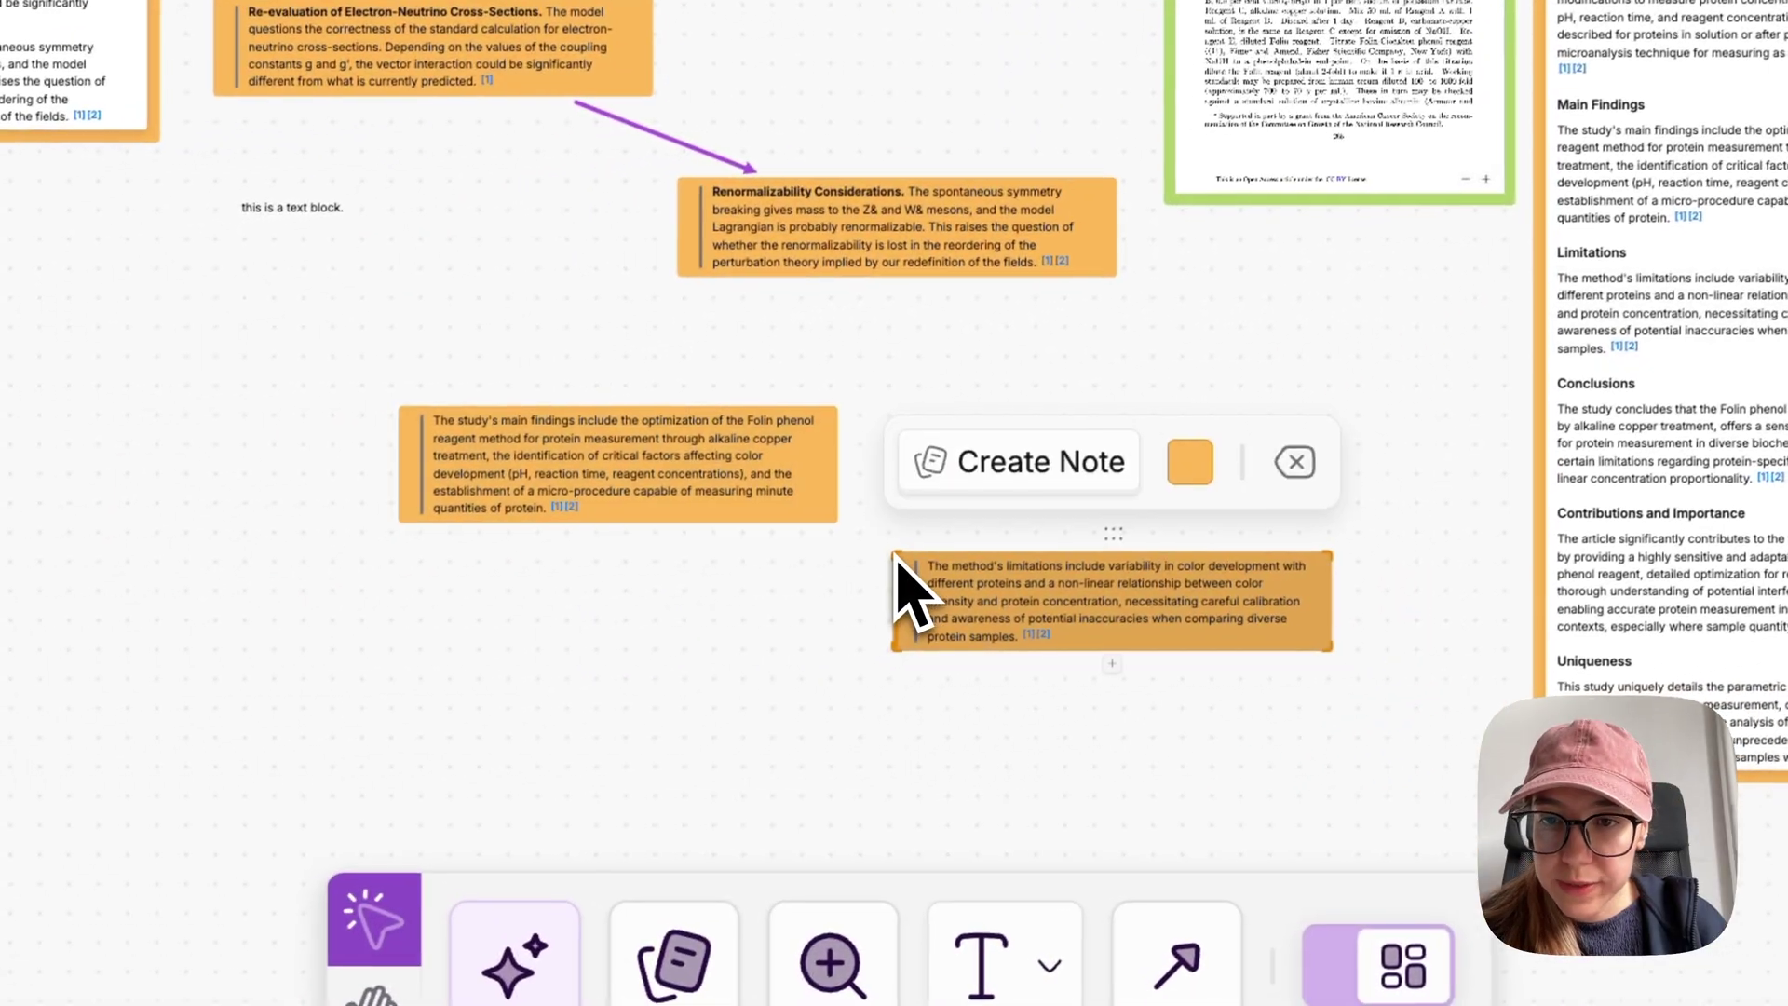
click(822, 388)
scroll(821, 381, up, 5)
scroll(861, 368, left, 5)
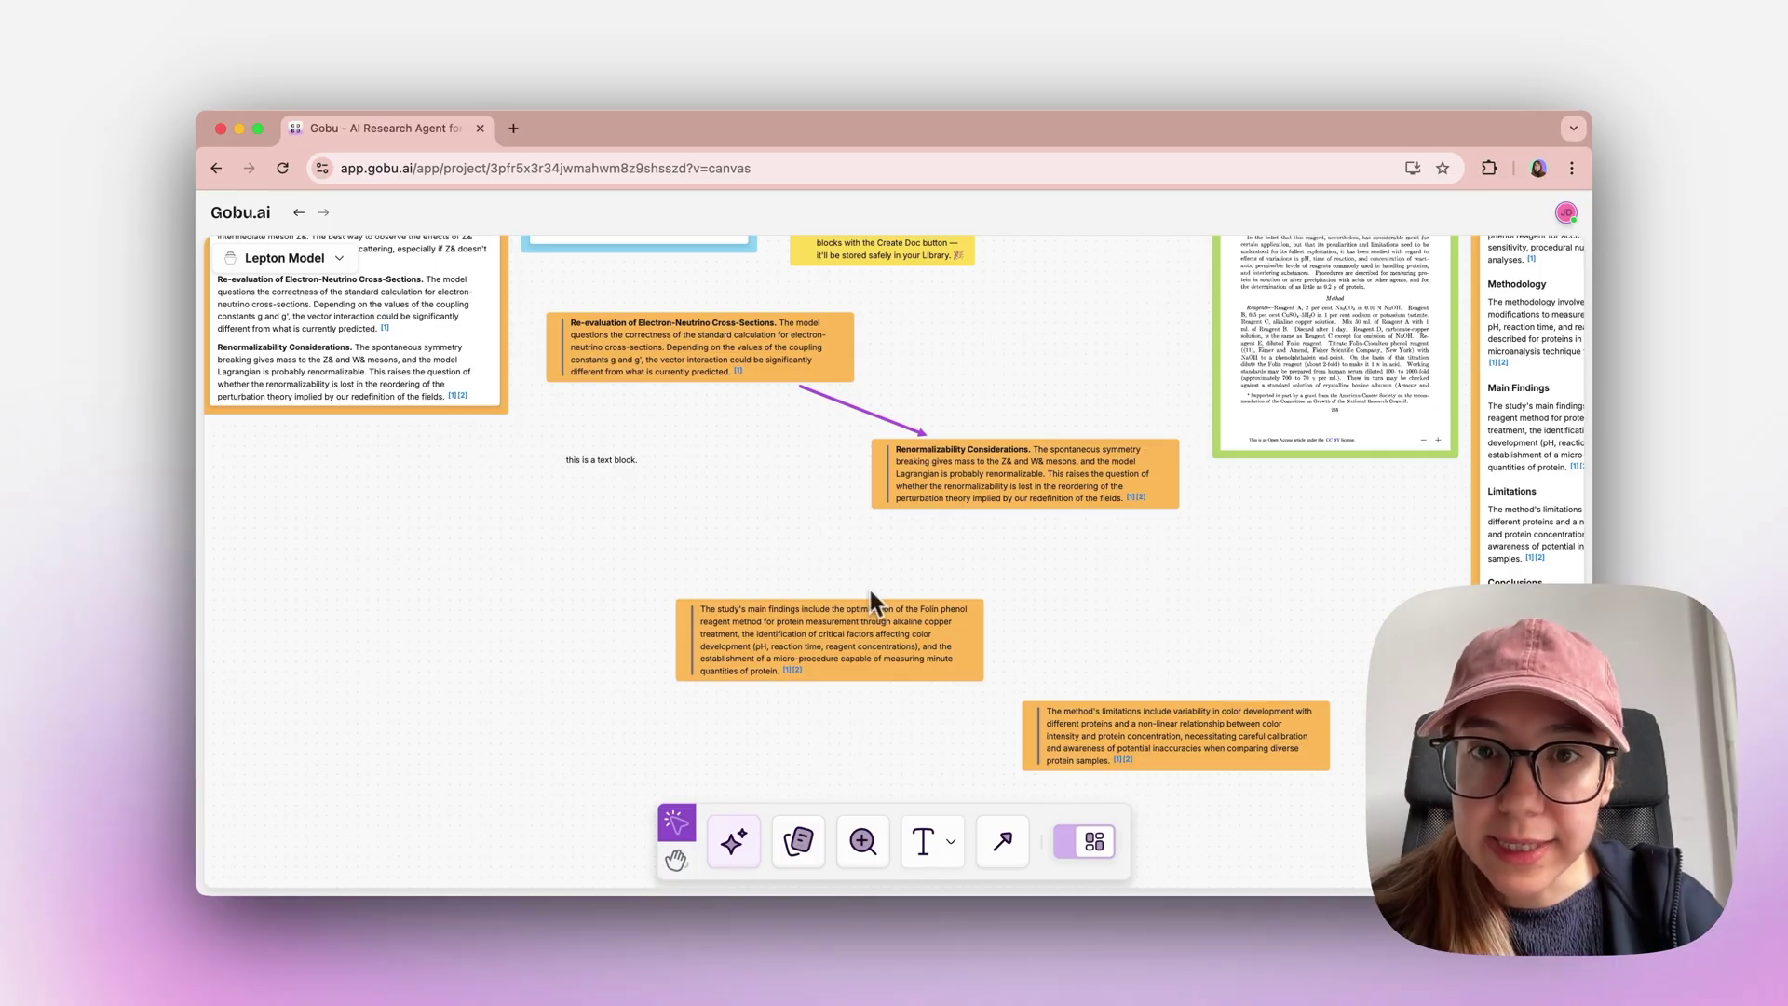
scroll(828, 623, up, 3)
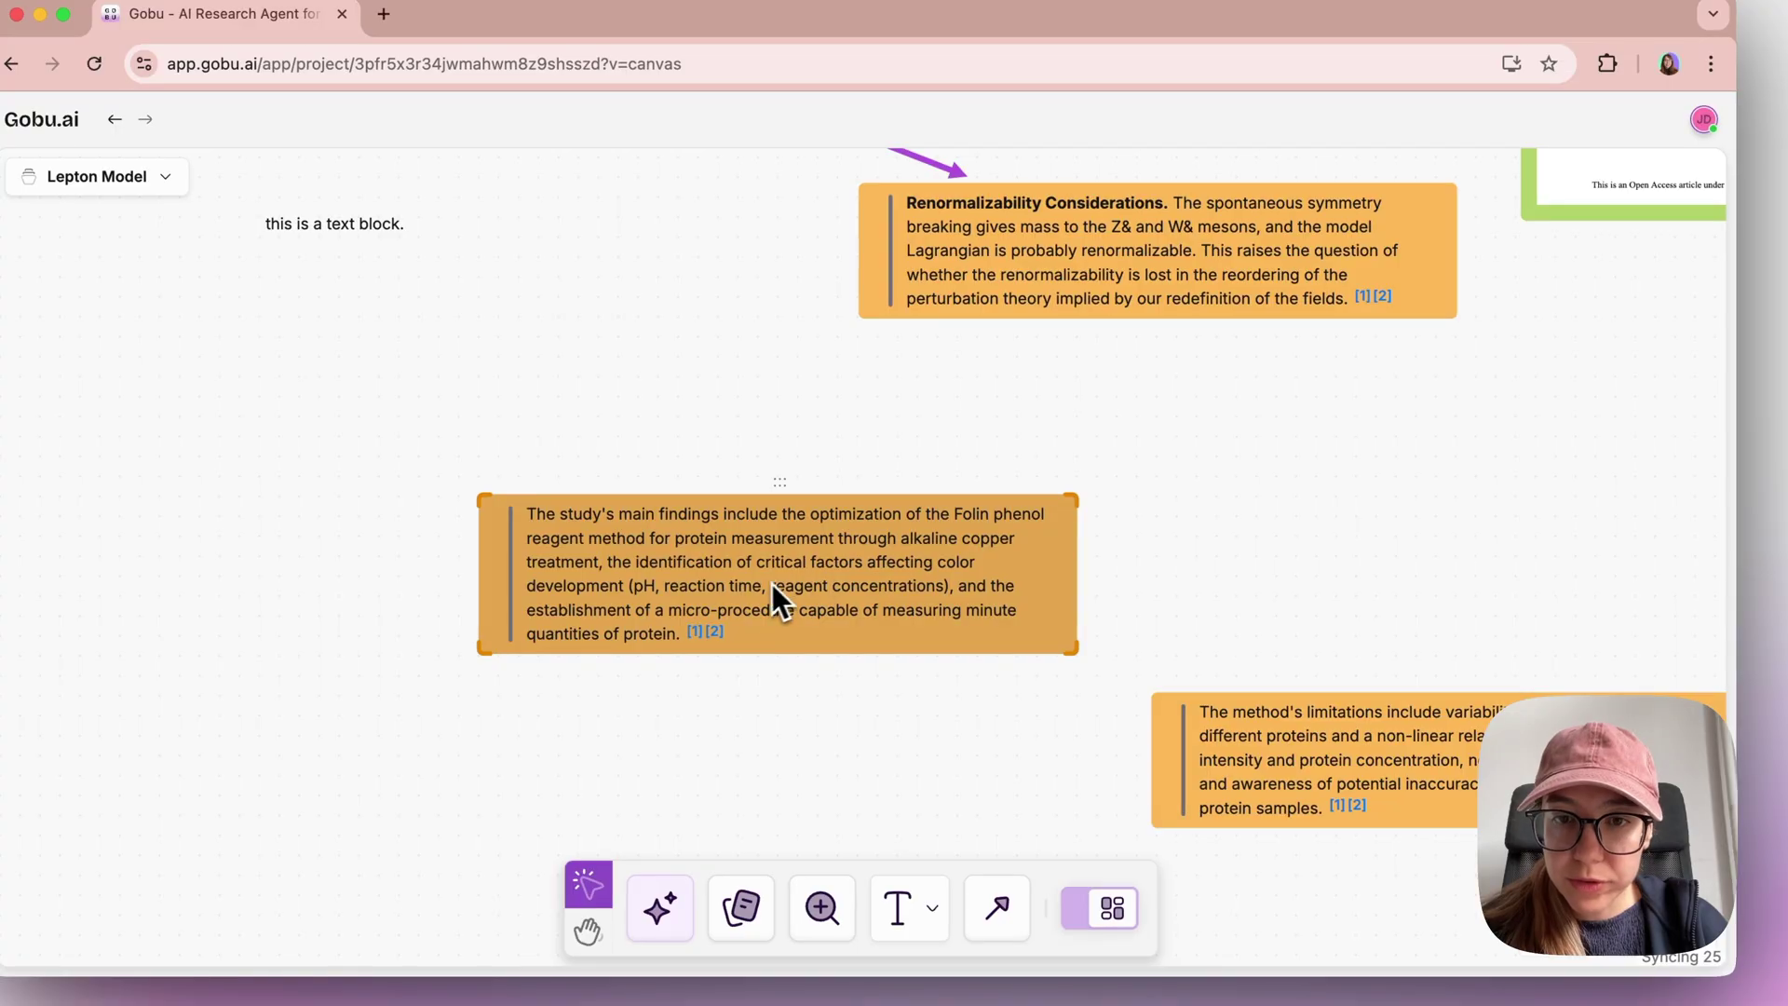
click(695, 633)
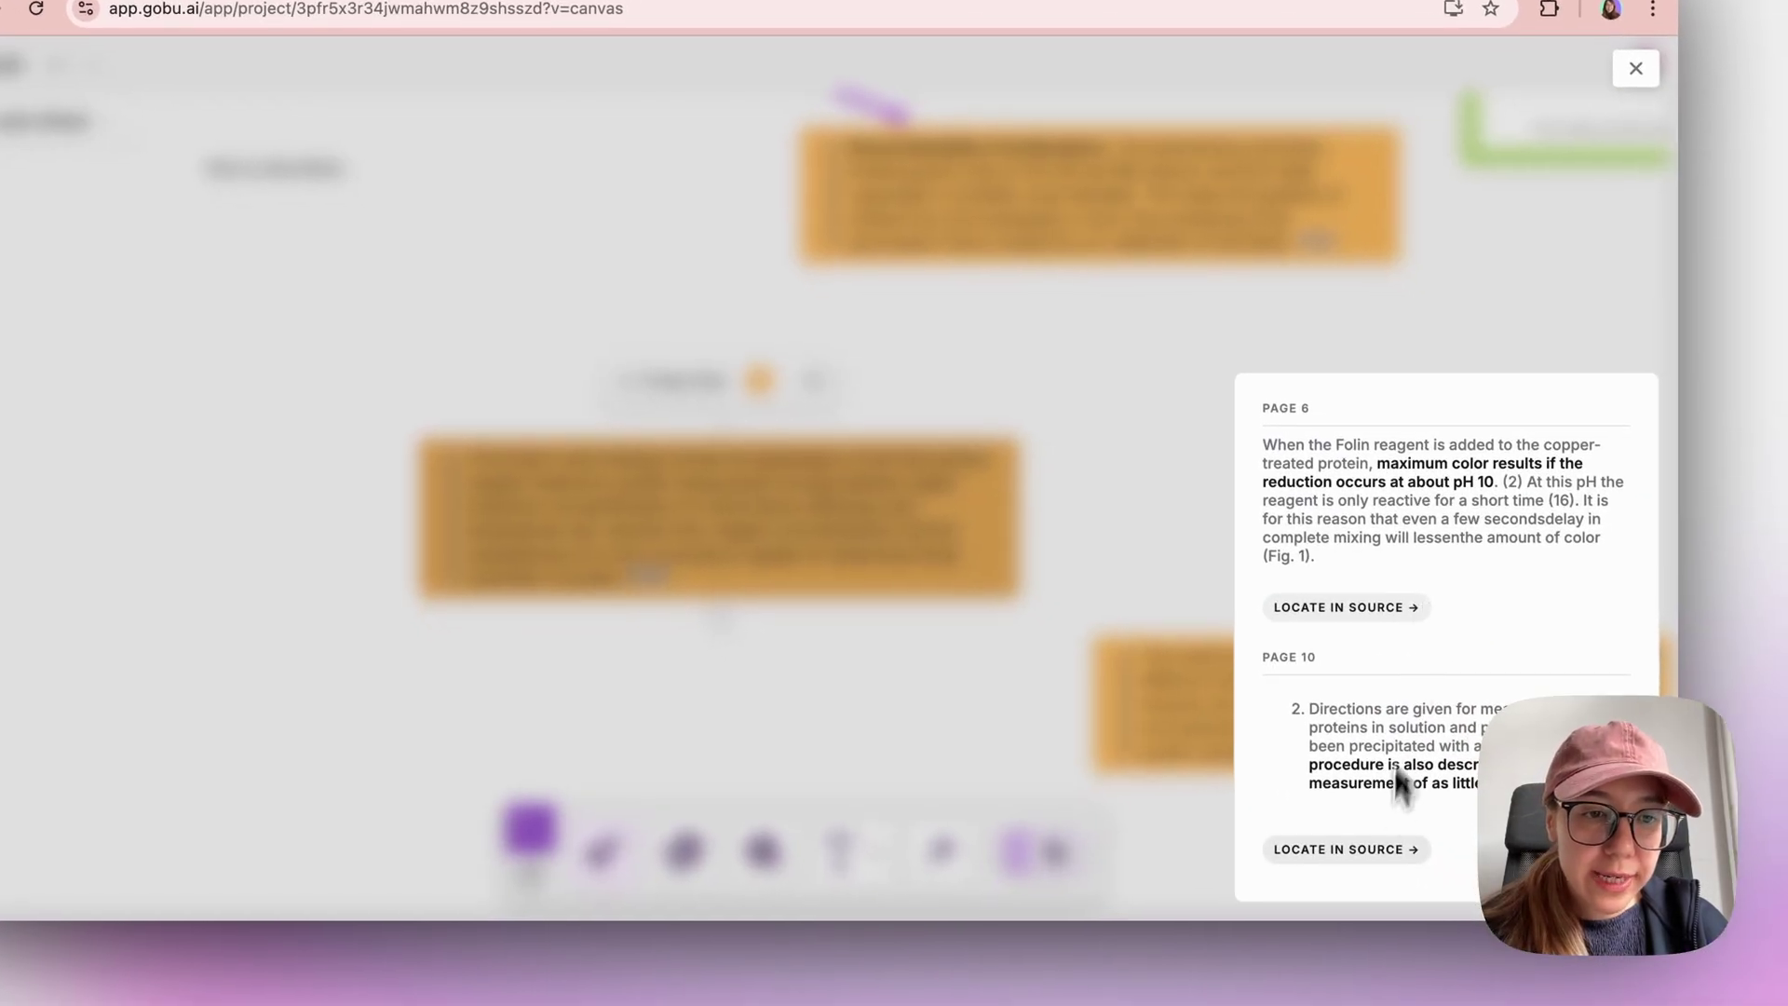
click(1371, 844)
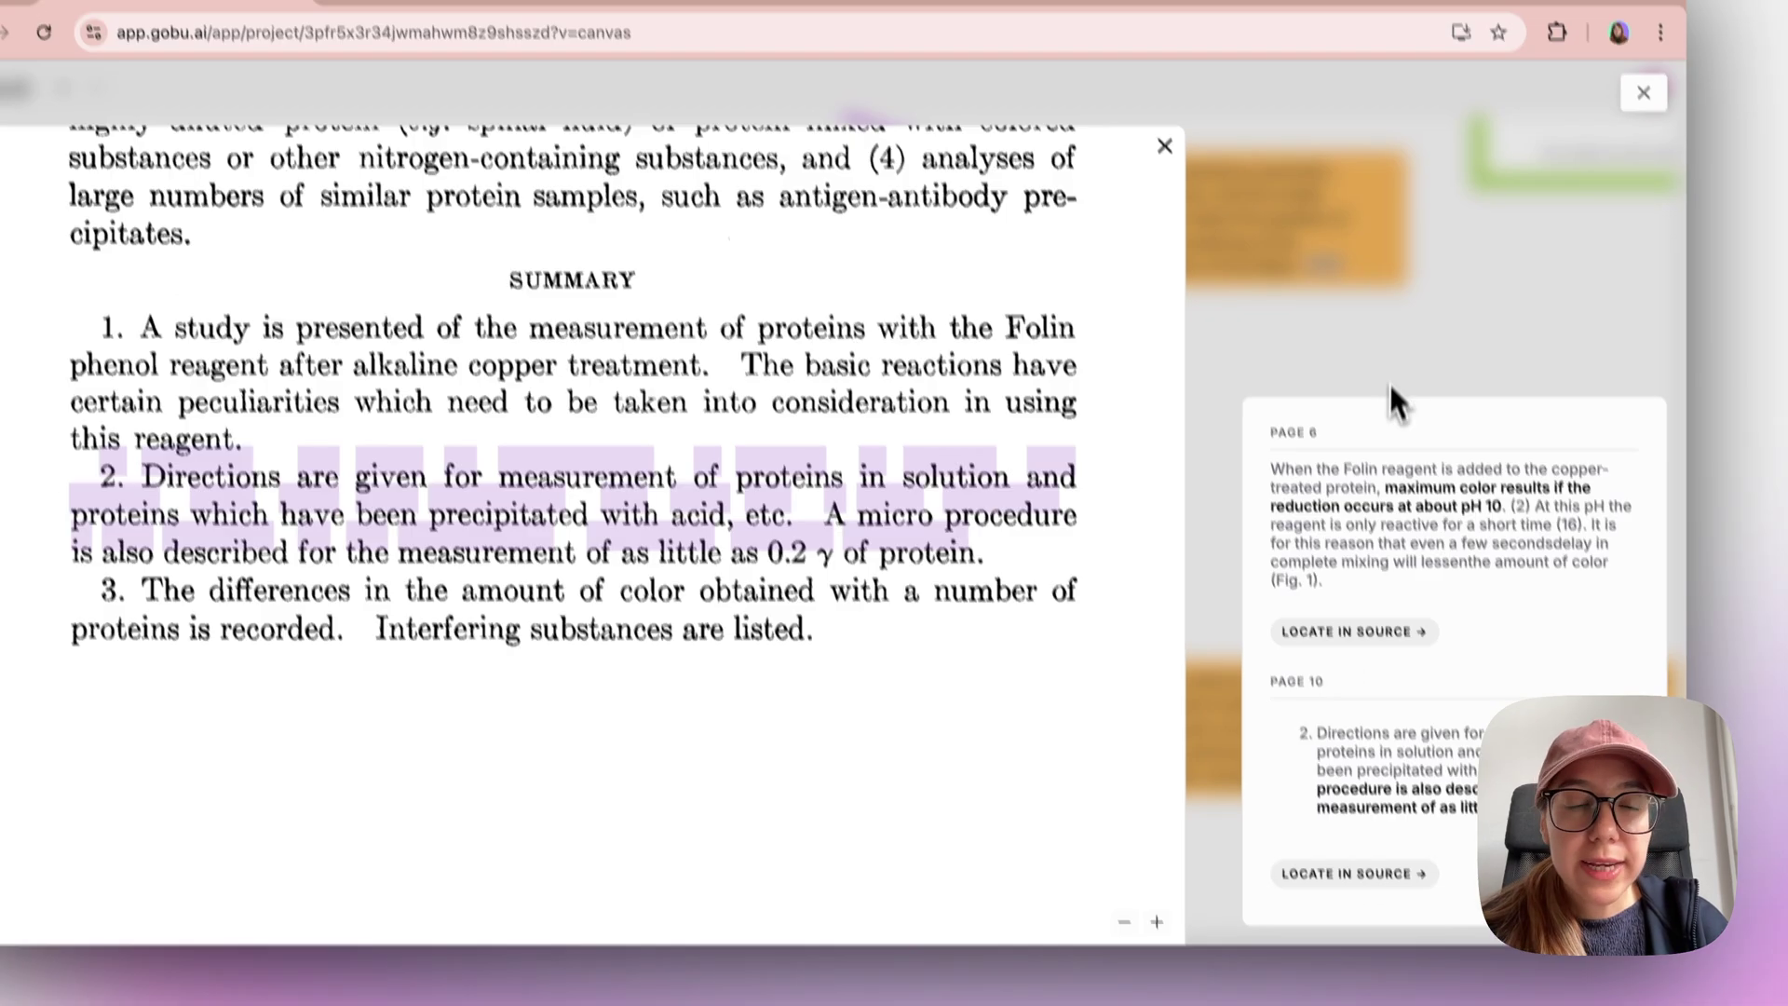
click(1397, 391)
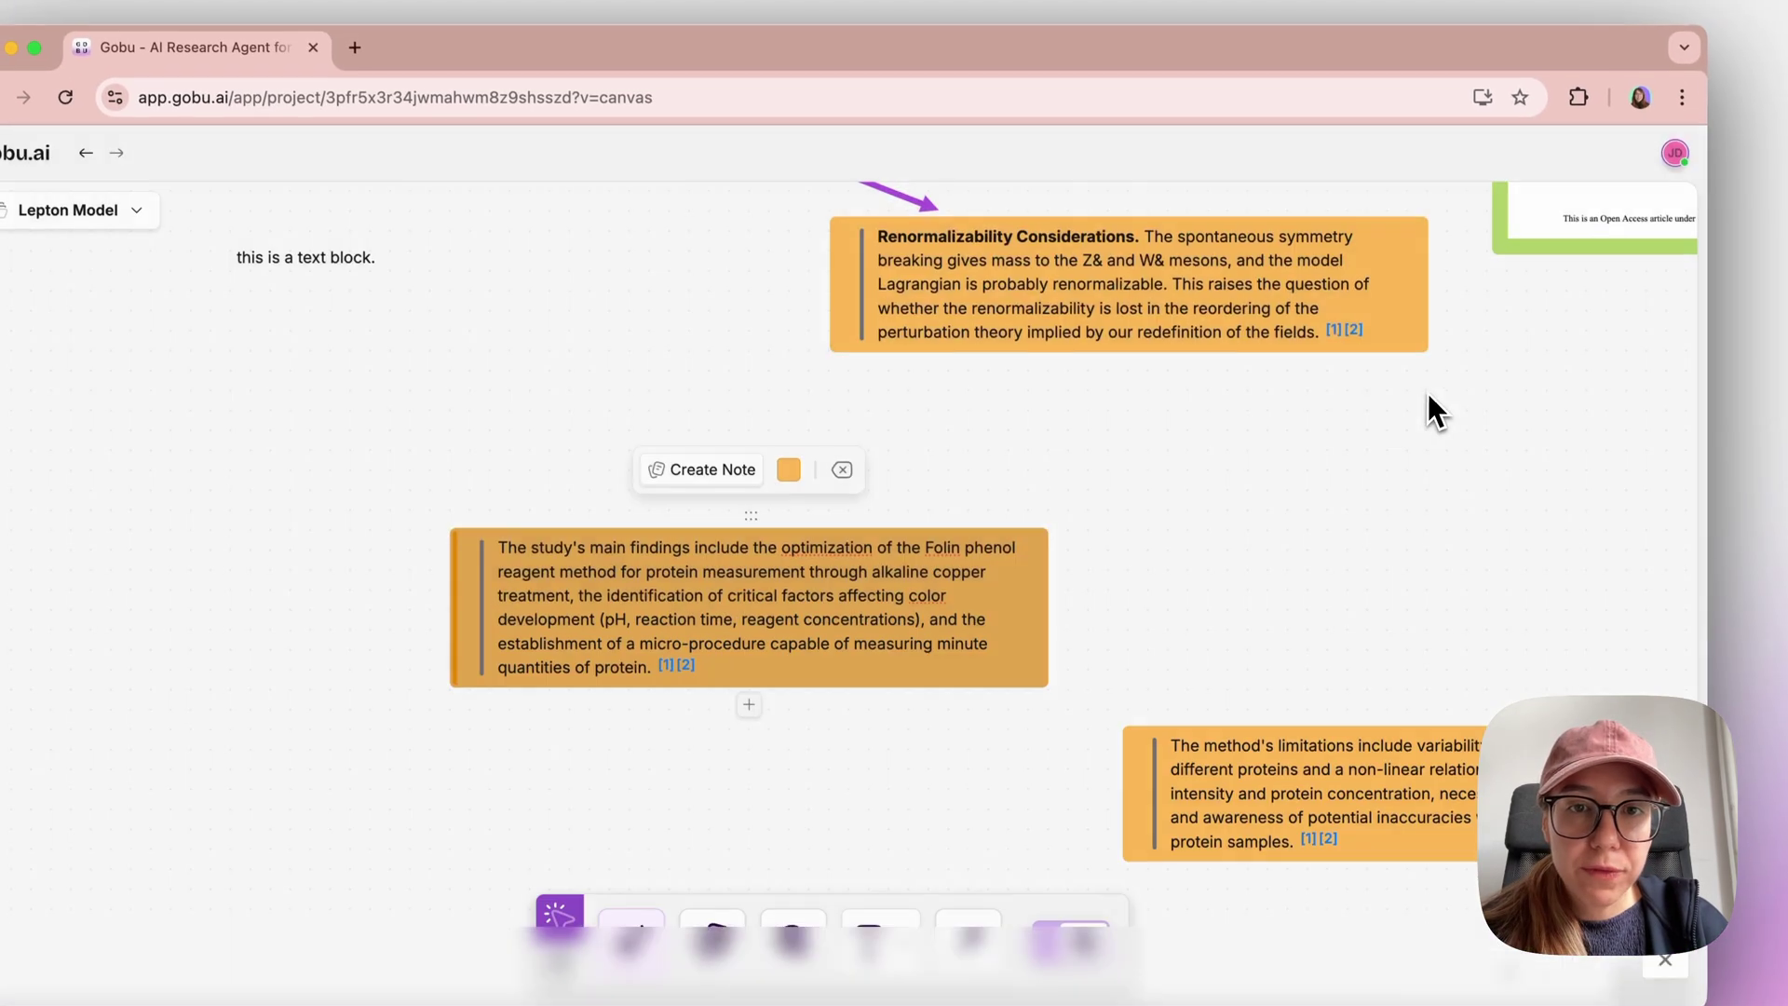
click(930, 540)
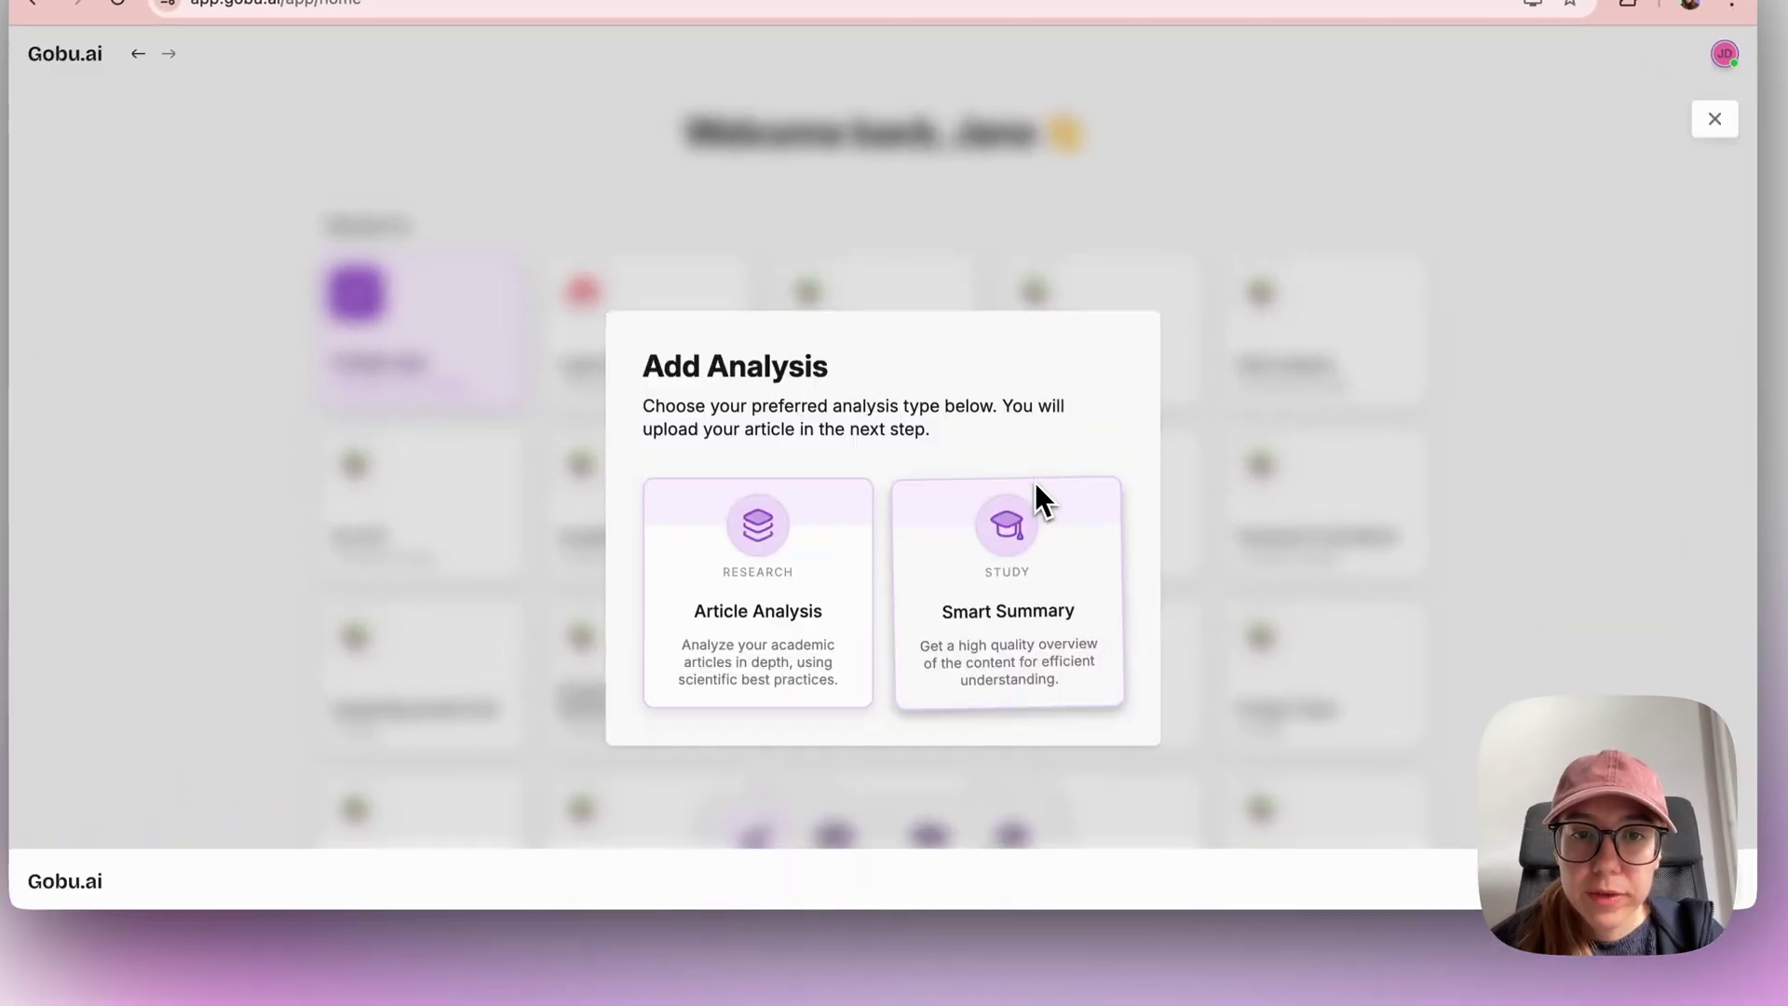
- Pick Smart Summary as the new analysis type
click(1015, 521)
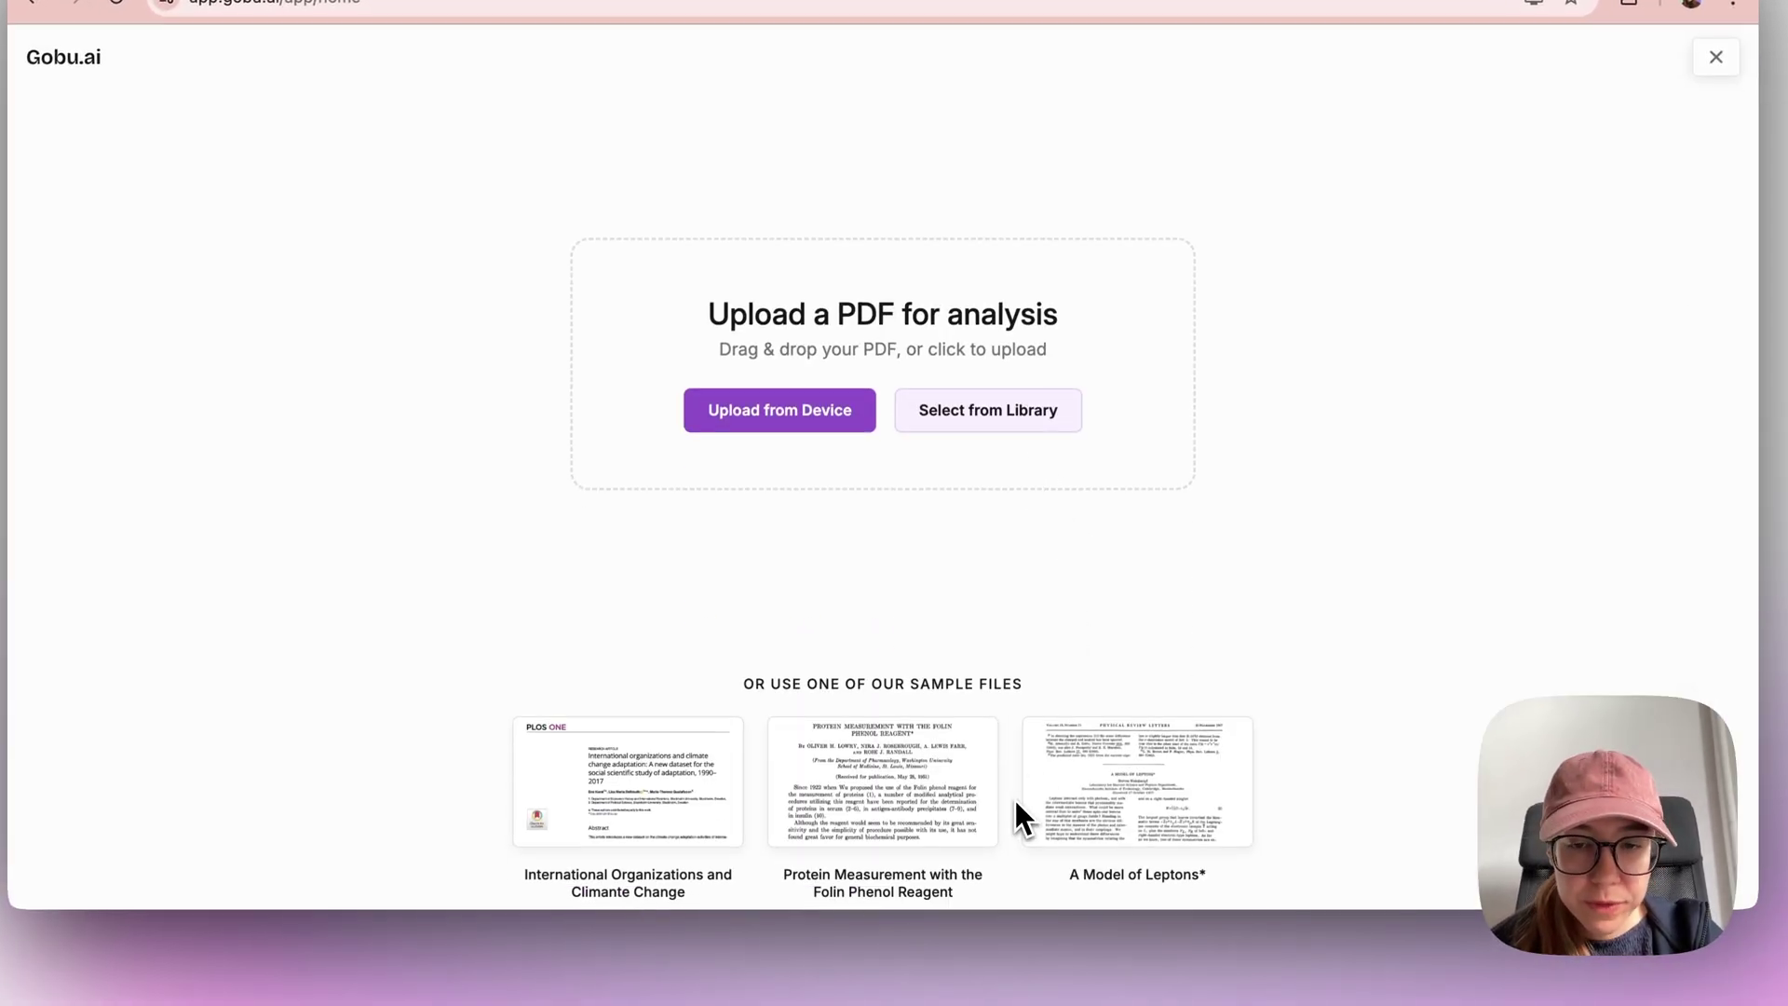
- Summarise the International Organizations and Climate Change sample paper and dismiss the completion notice
click(684, 829)
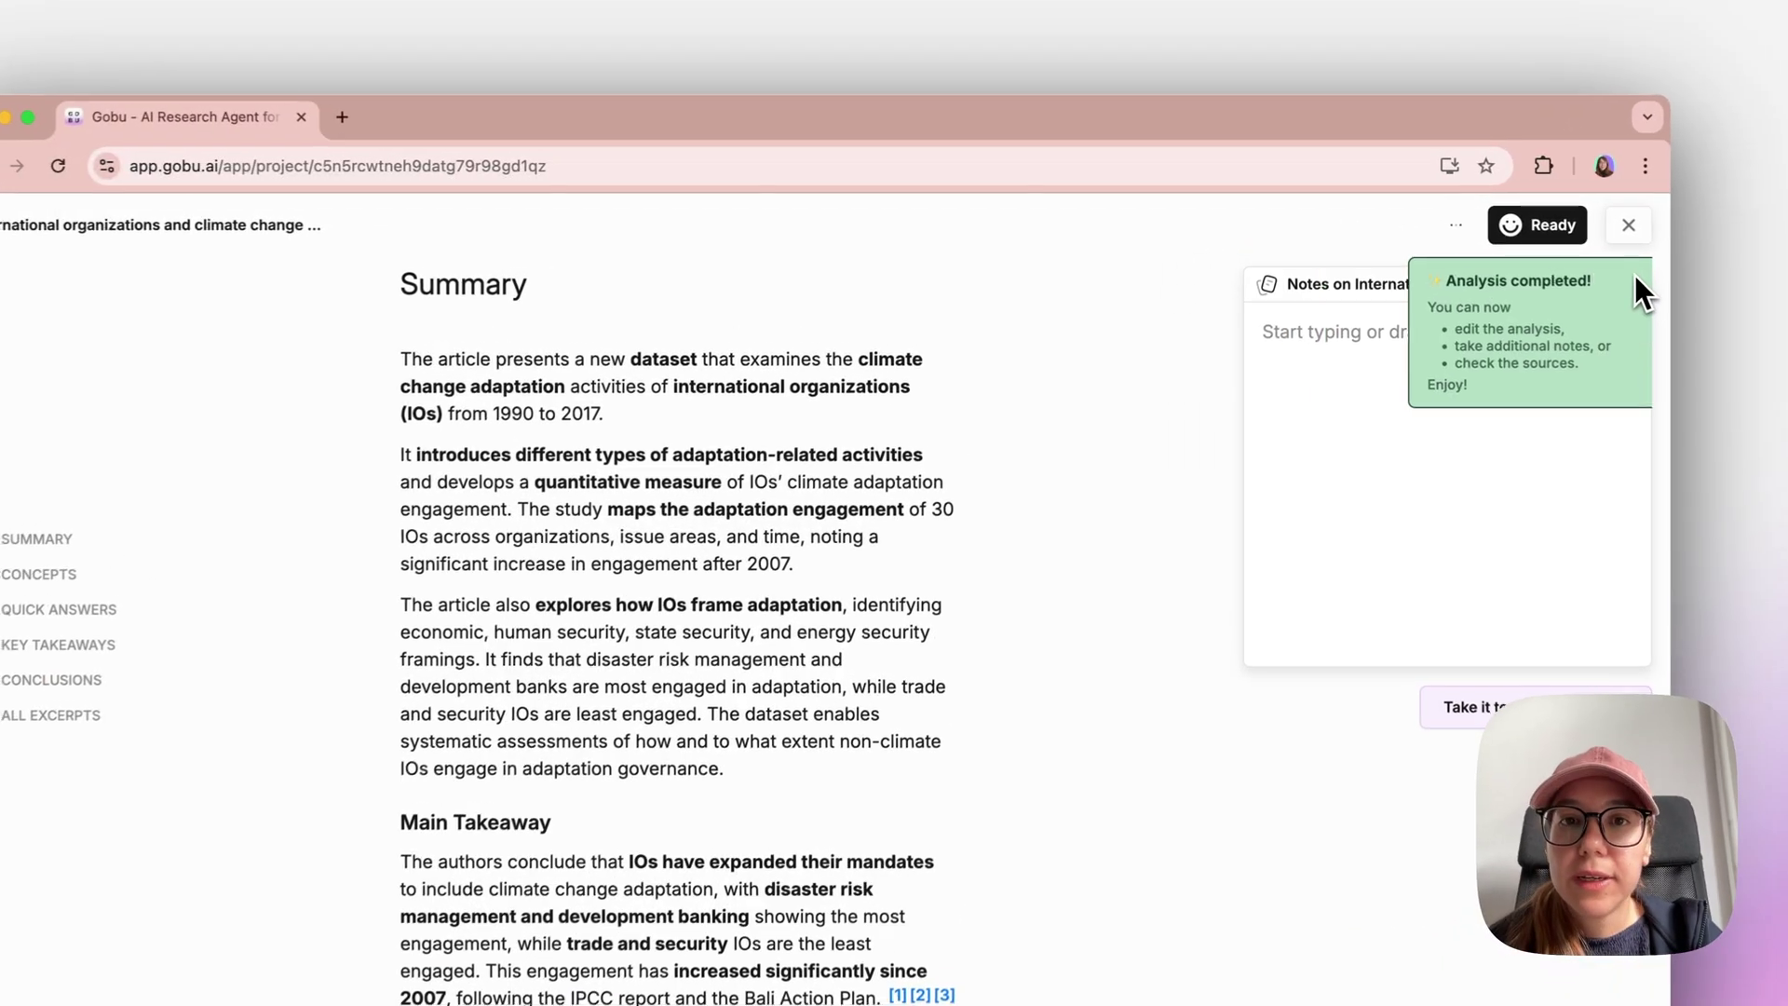
click(1557, 261)
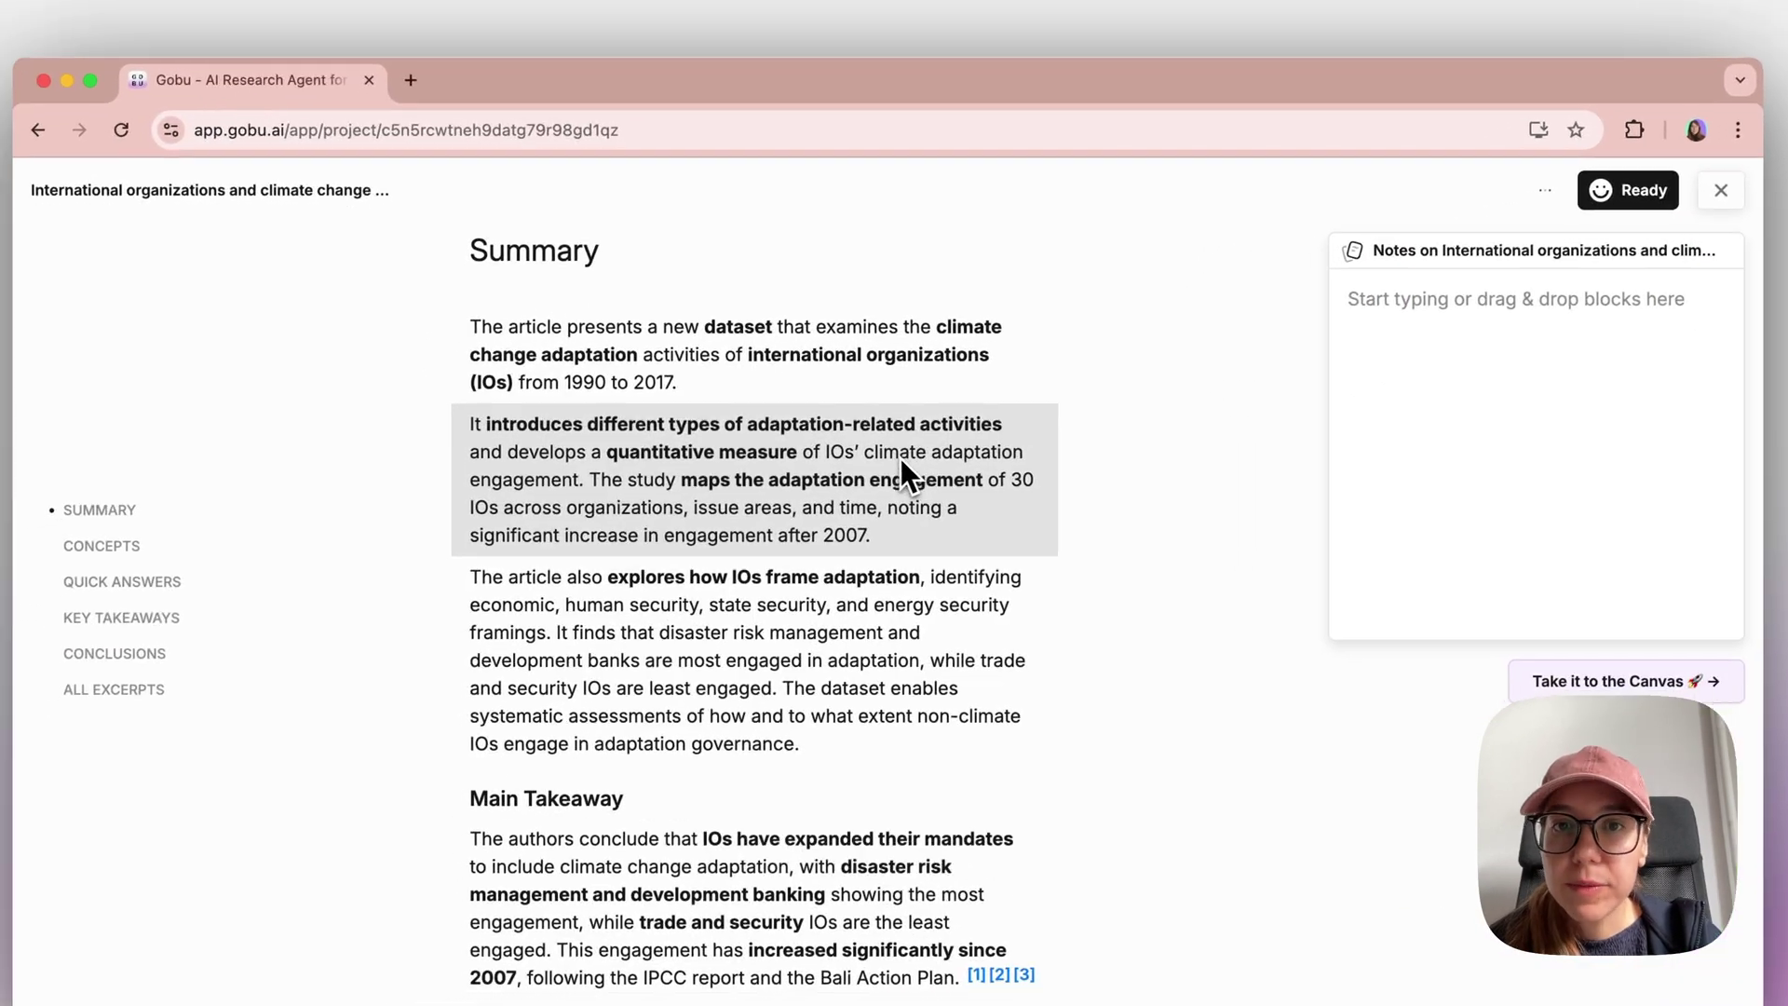
- Read through the climate-adaptation summary's Concepts section, then switch to Quick Answers
click(807, 450)
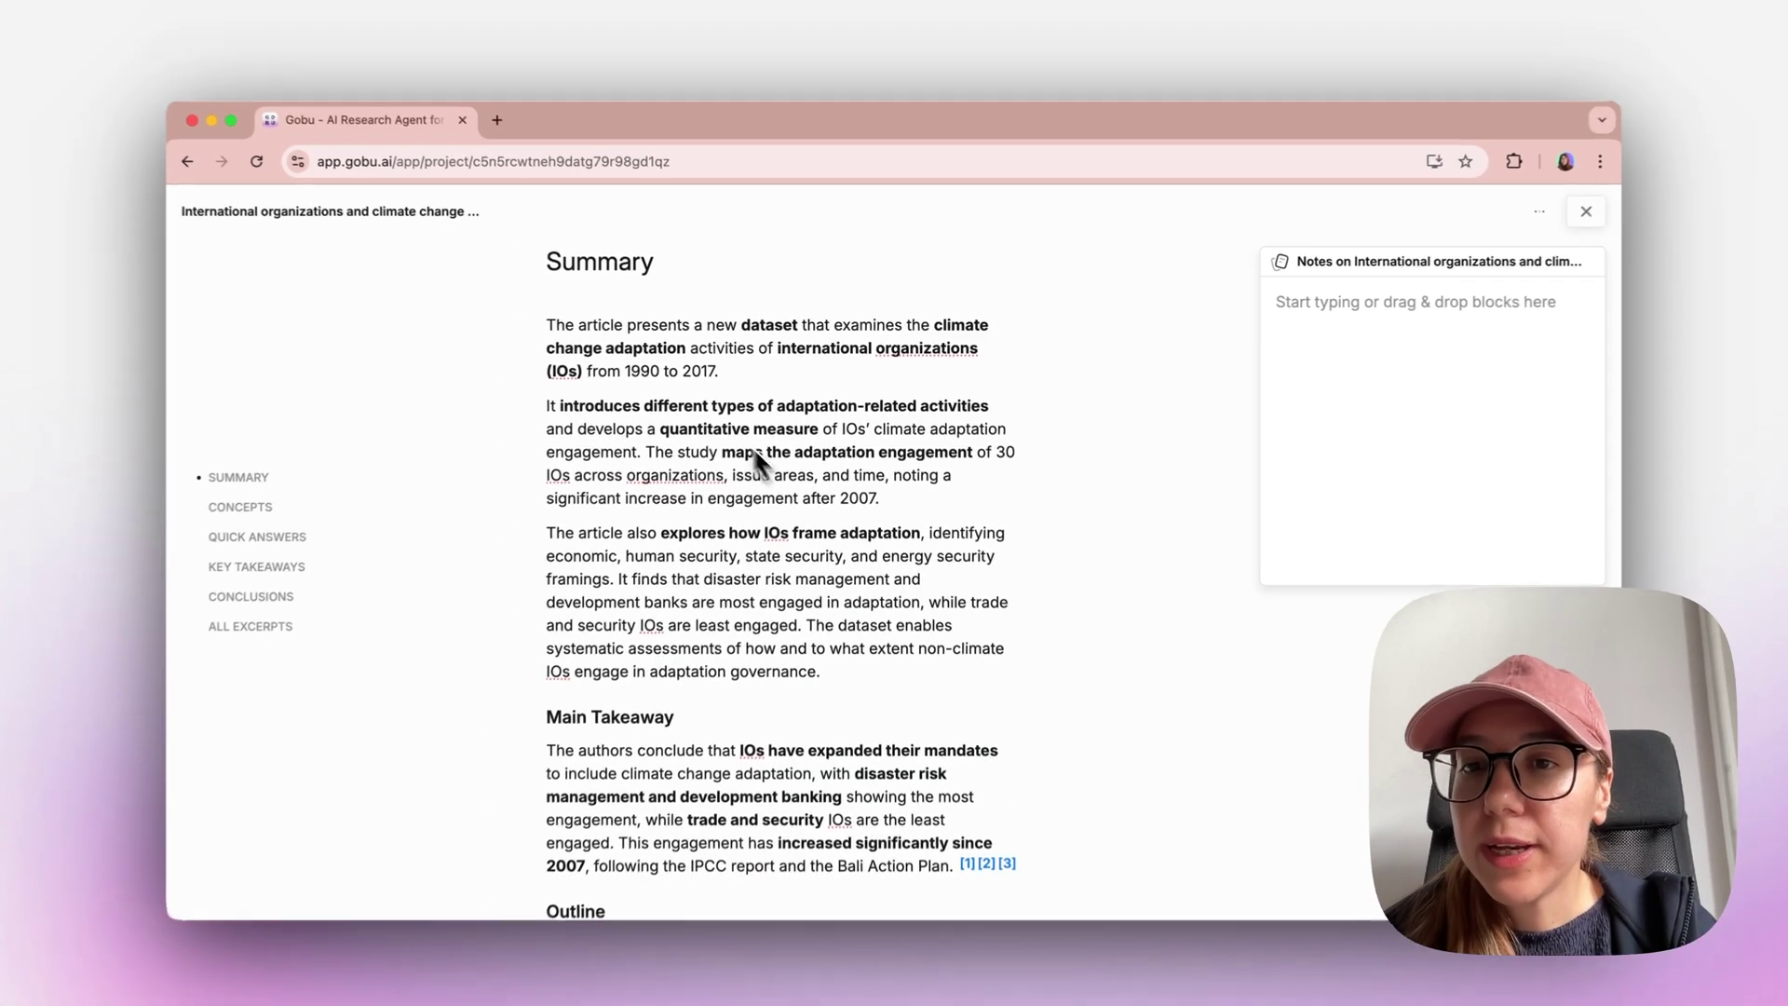
scroll(739, 404, down, 5)
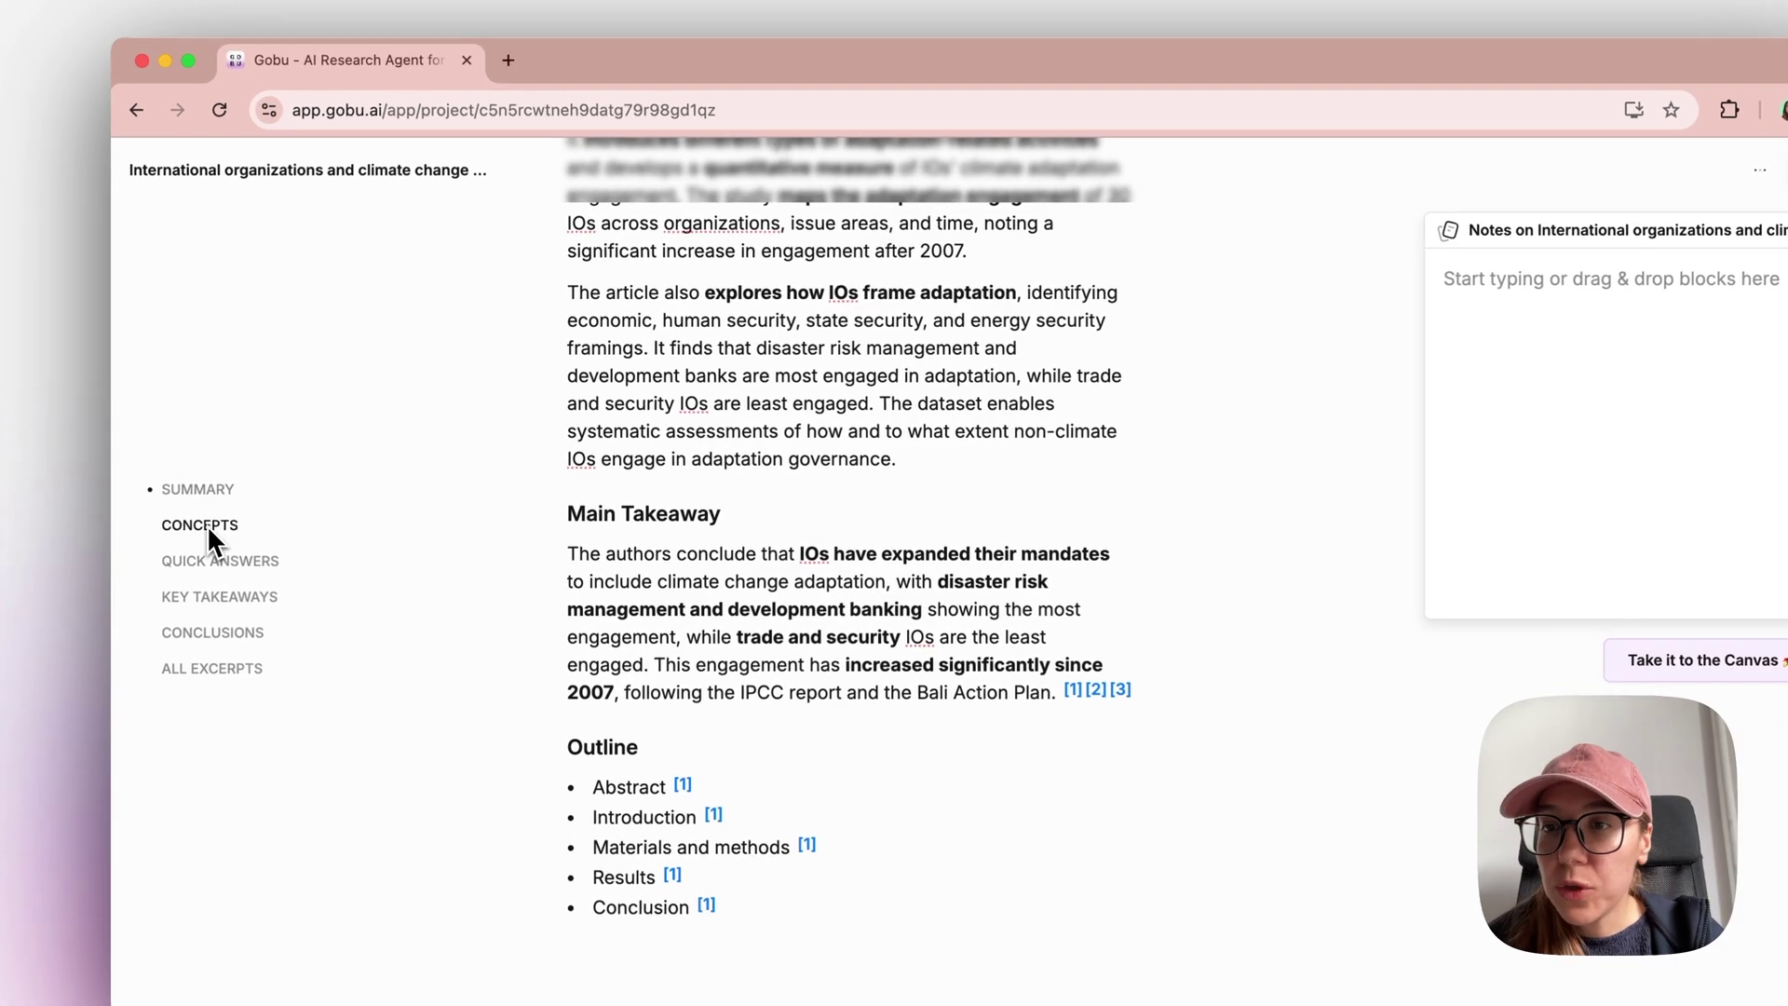
click(280, 503)
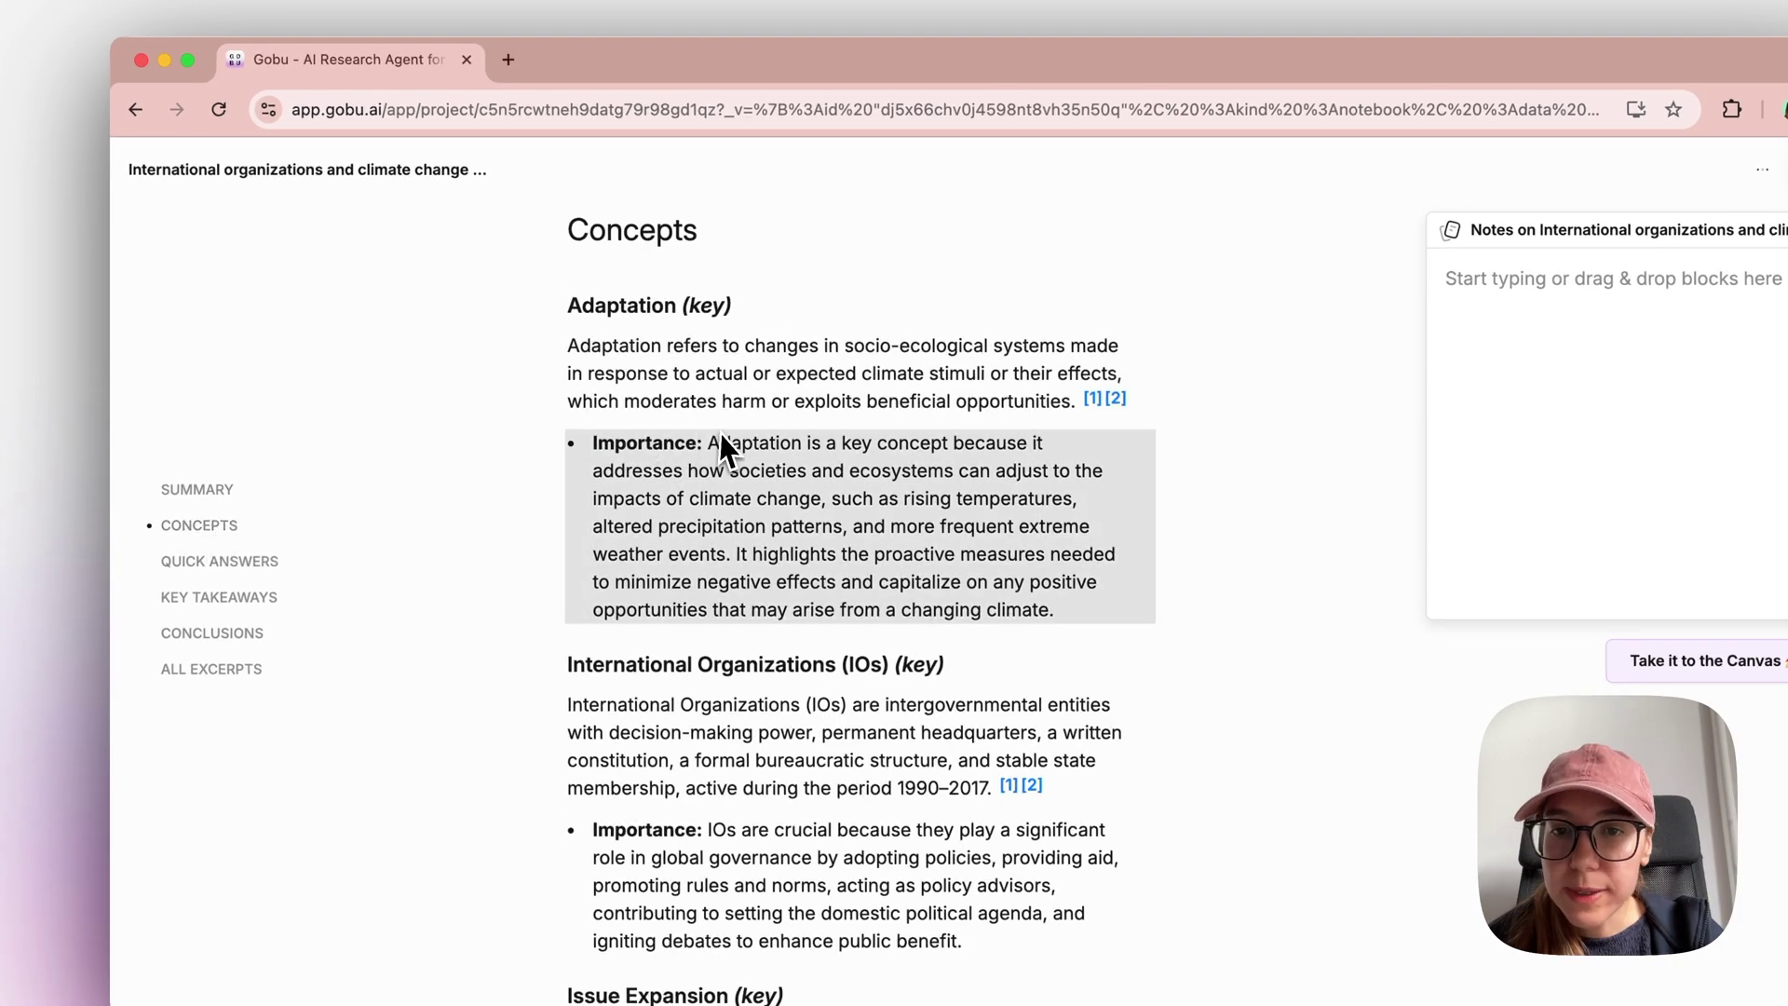
scroll(880, 456, down, 2)
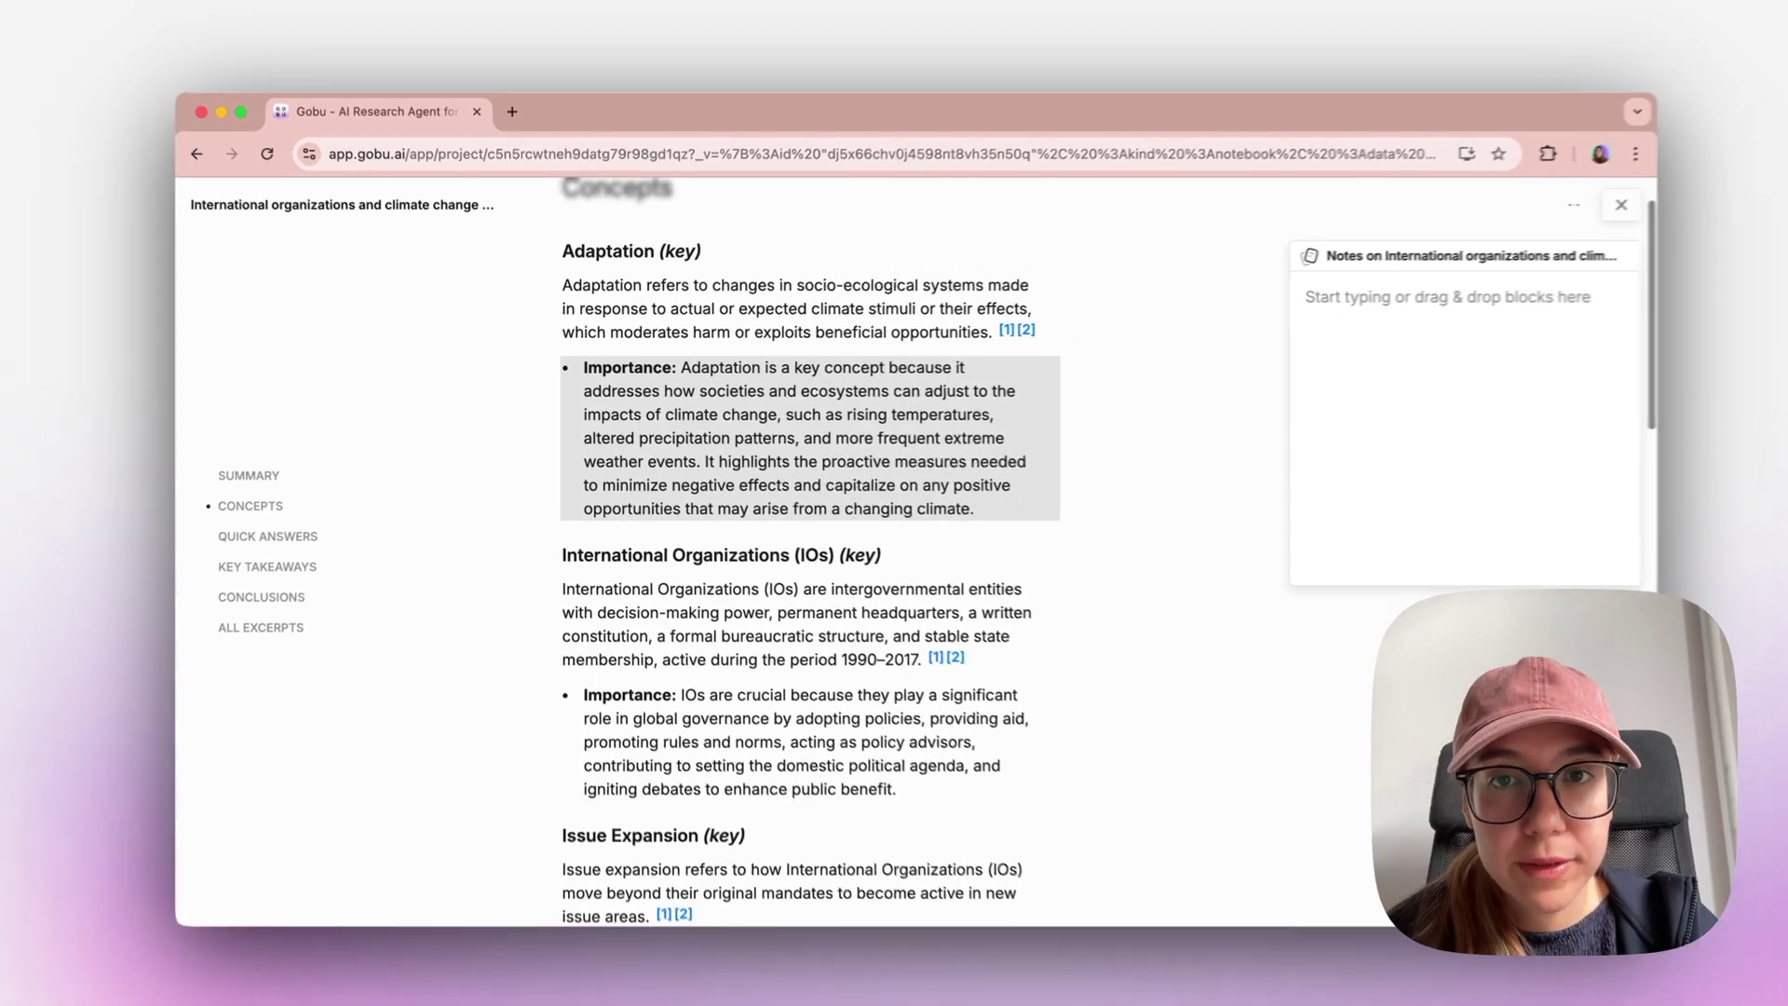
scroll(879, 456, down, 10)
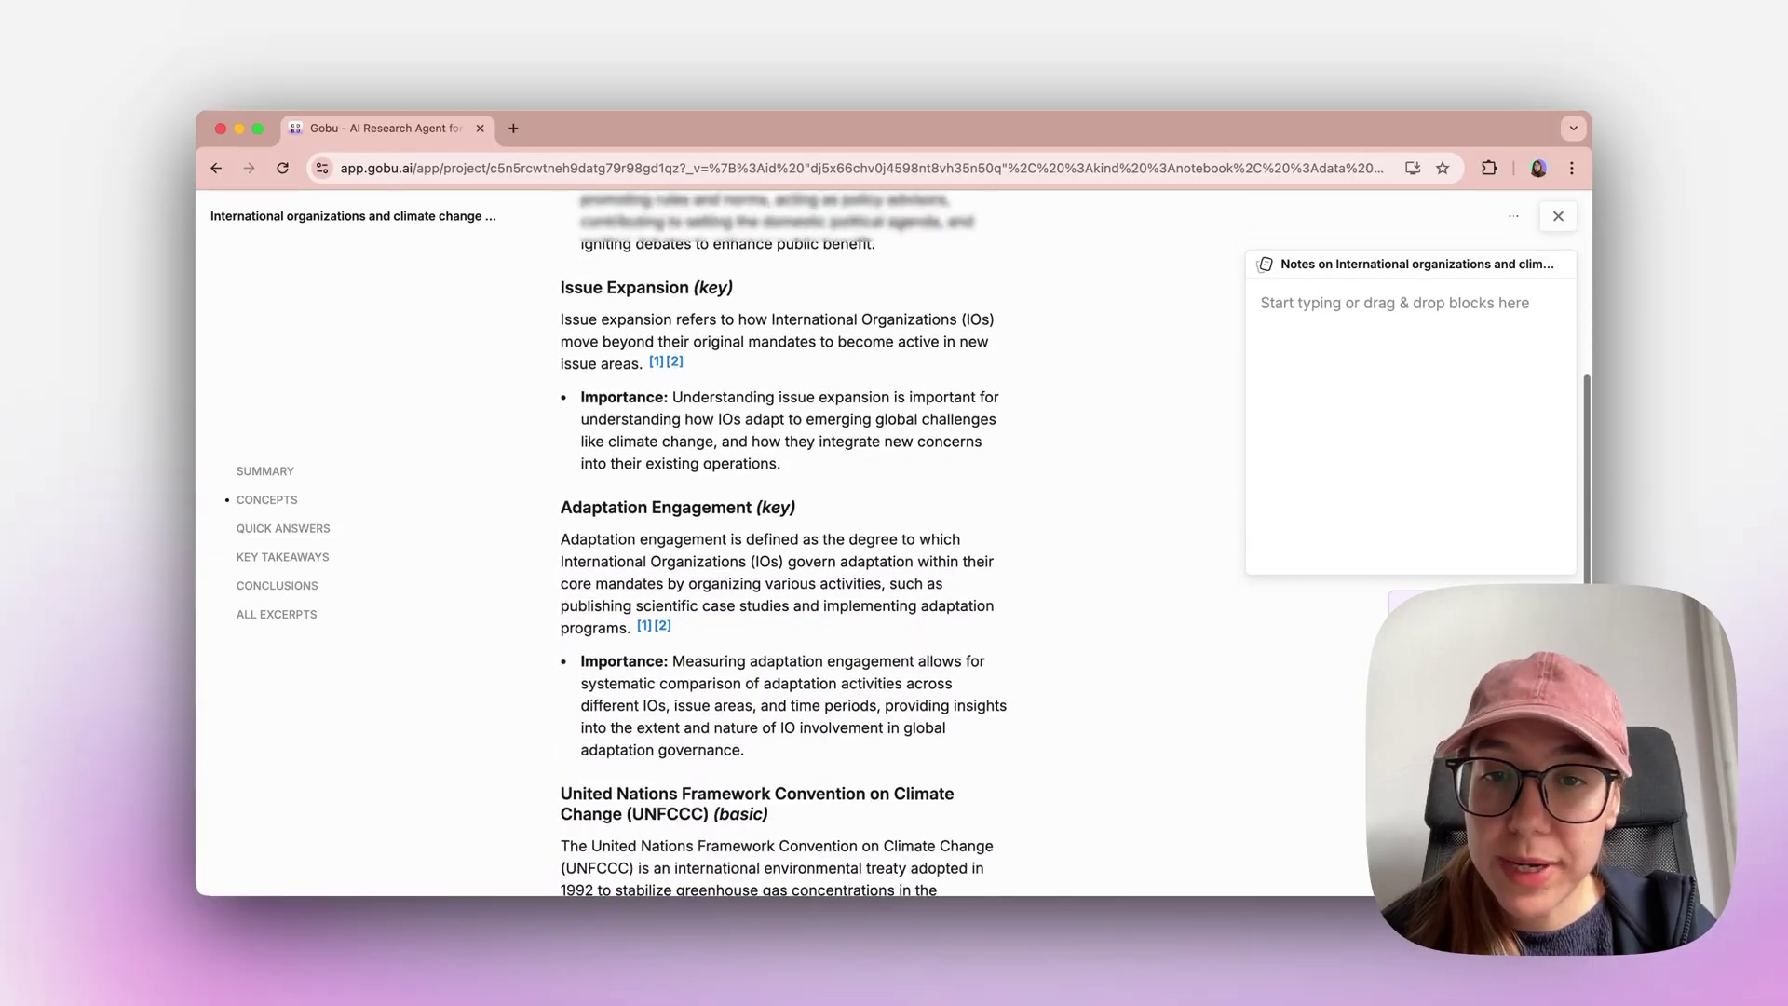
scroll(879, 455, down, 12)
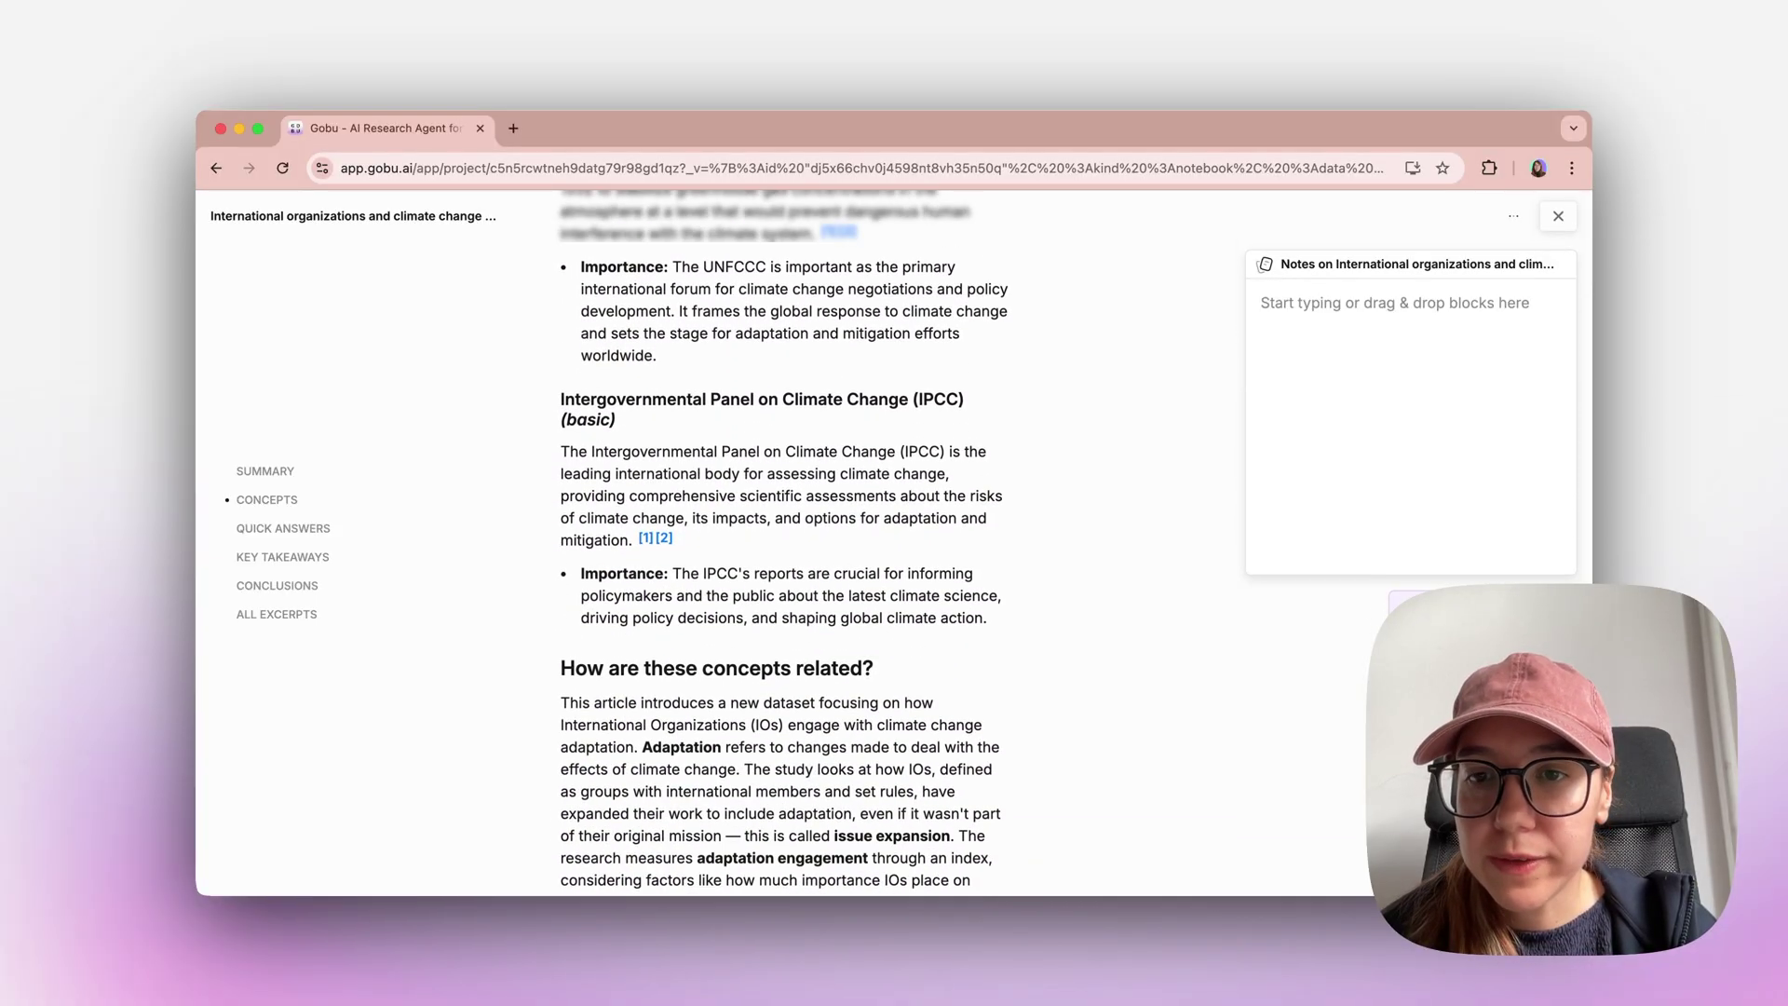
scroll(808, 444, down, 2)
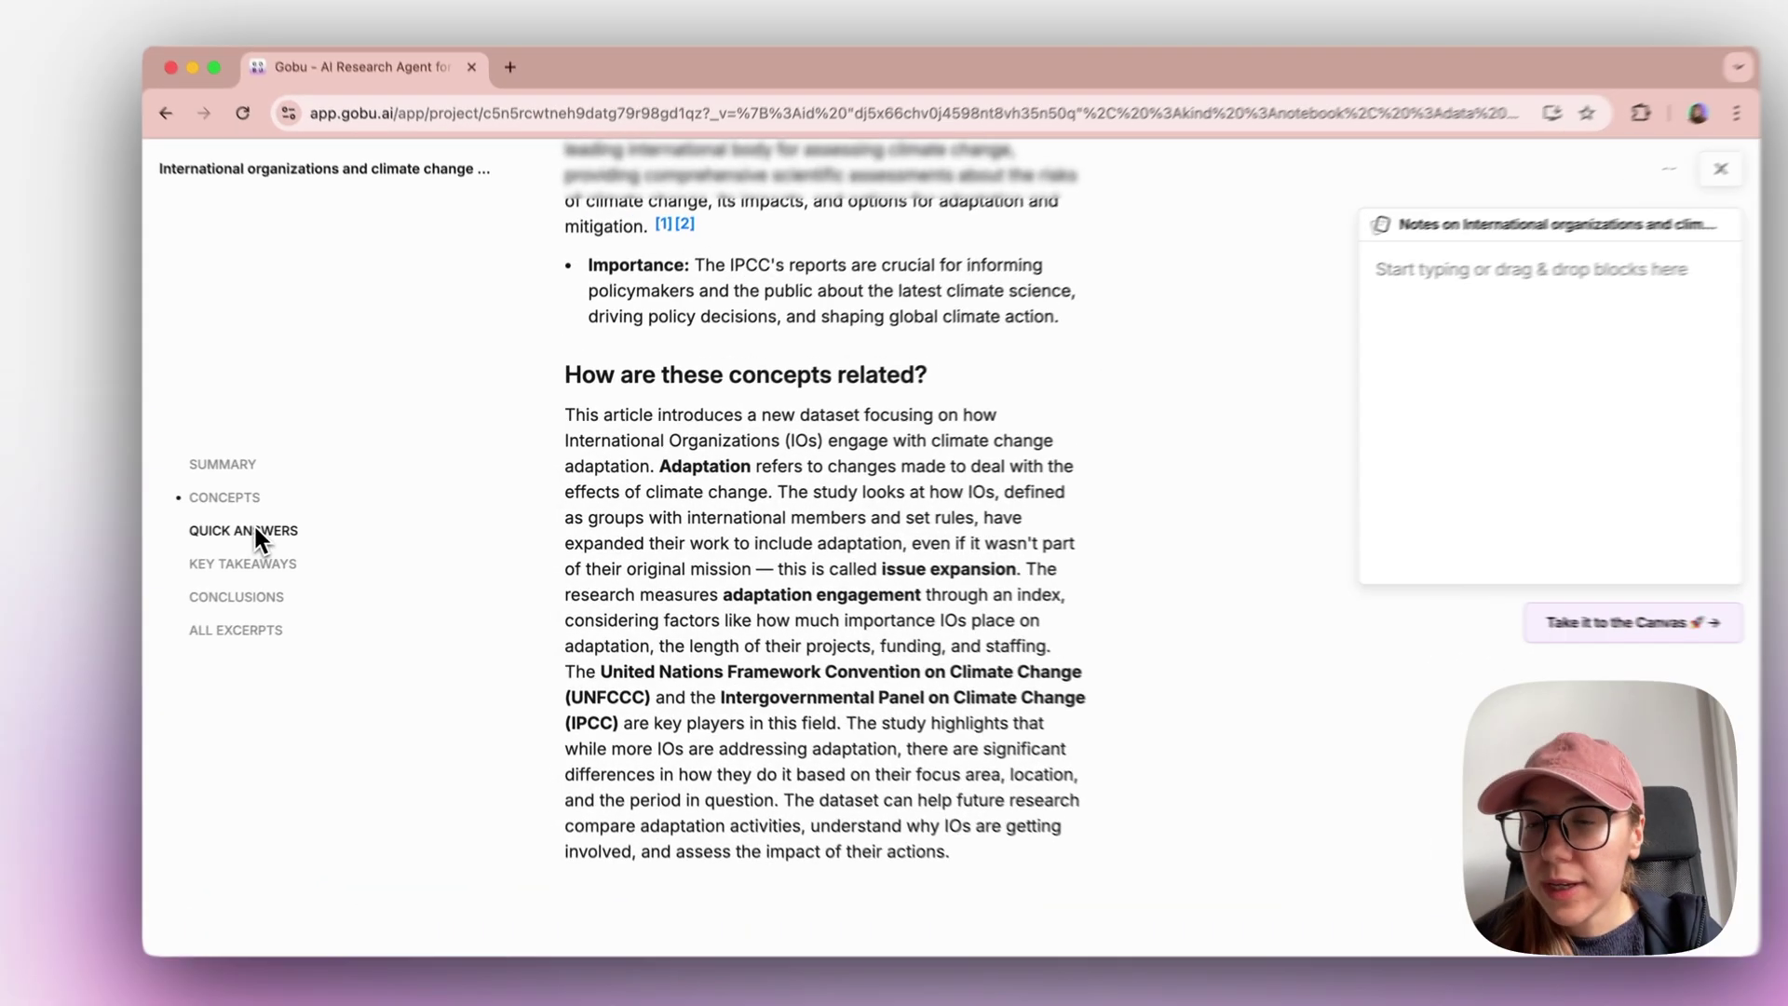
click(304, 529)
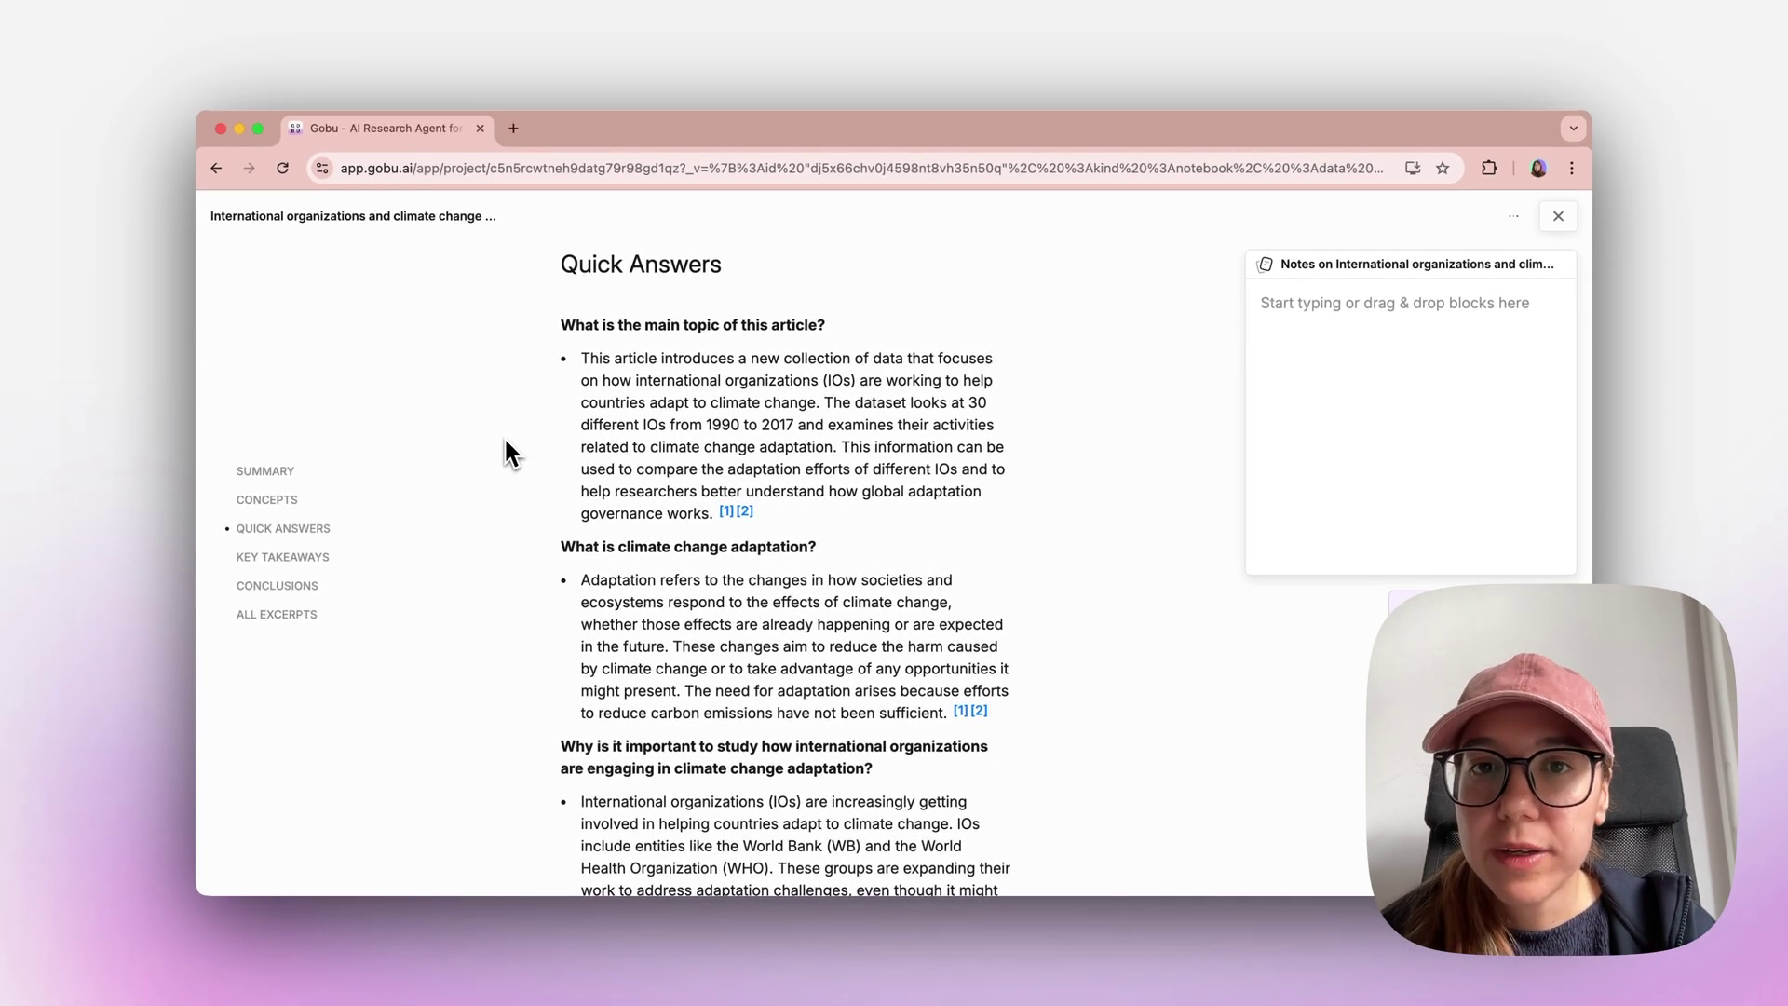
- Scroll through Quick Answers and Key Takeaways, ending on the Conclusions section
scroll(505, 439, down, 5)
scroll(791, 540, down, 2)
scroll(791, 540, down, 4)
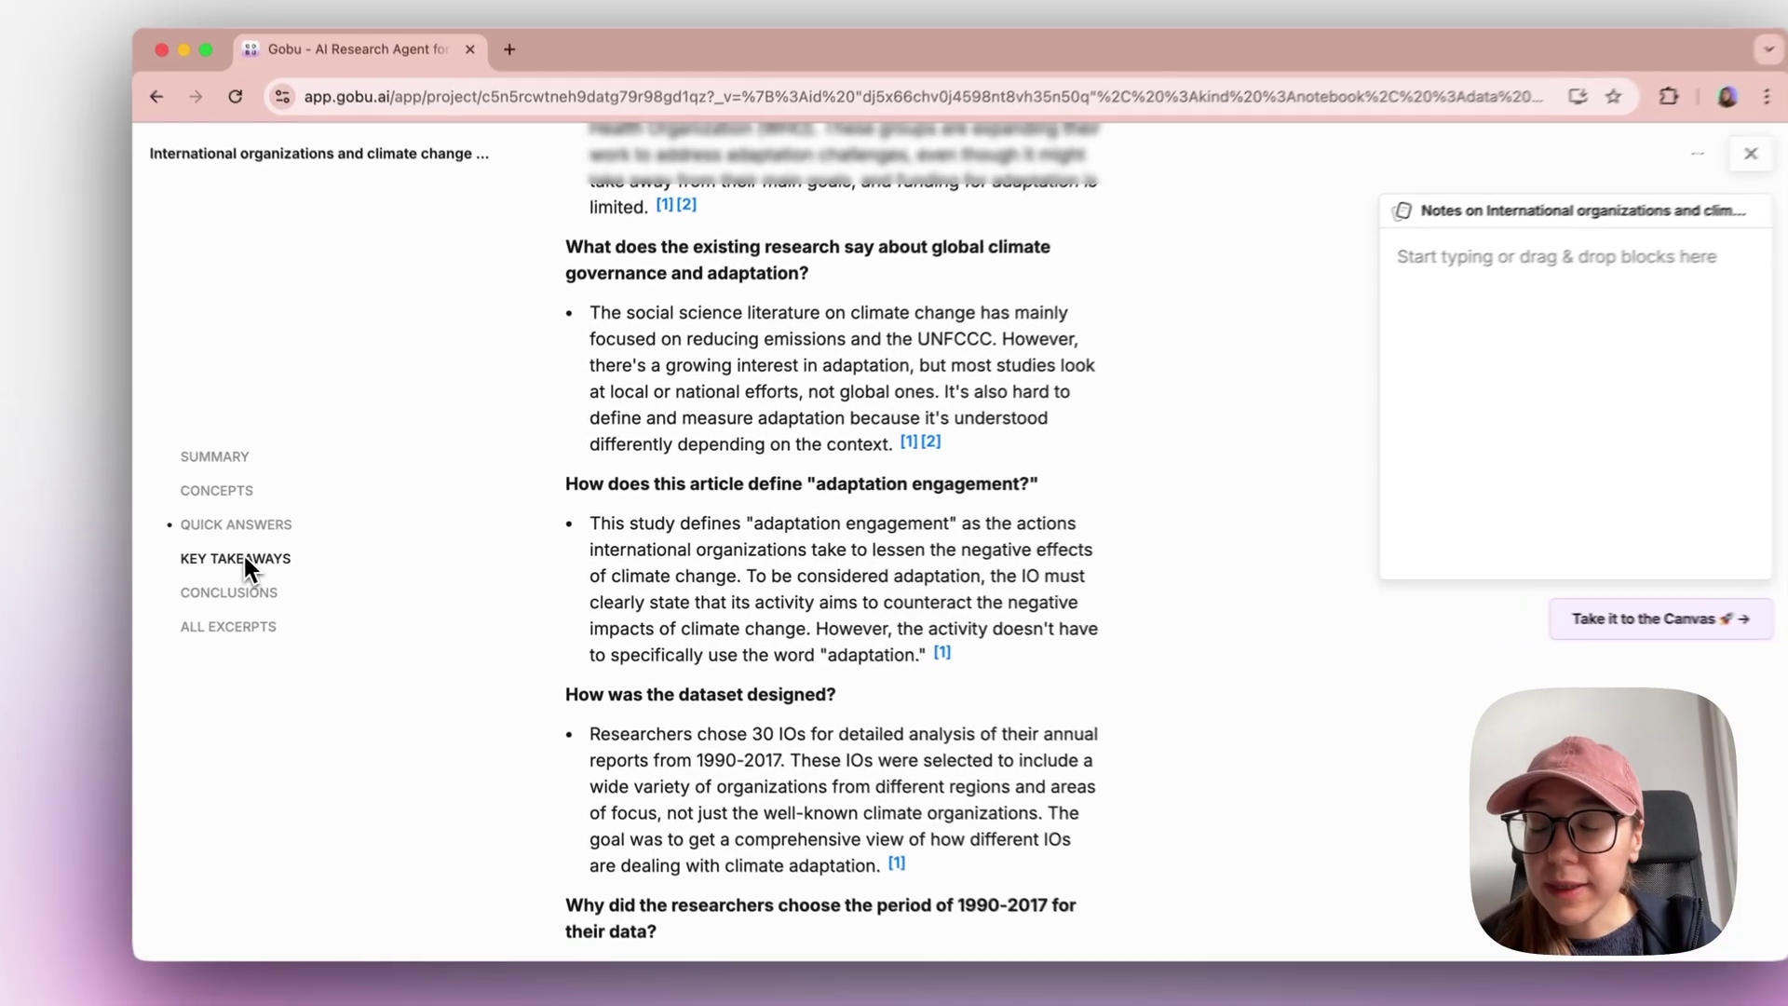
click(274, 557)
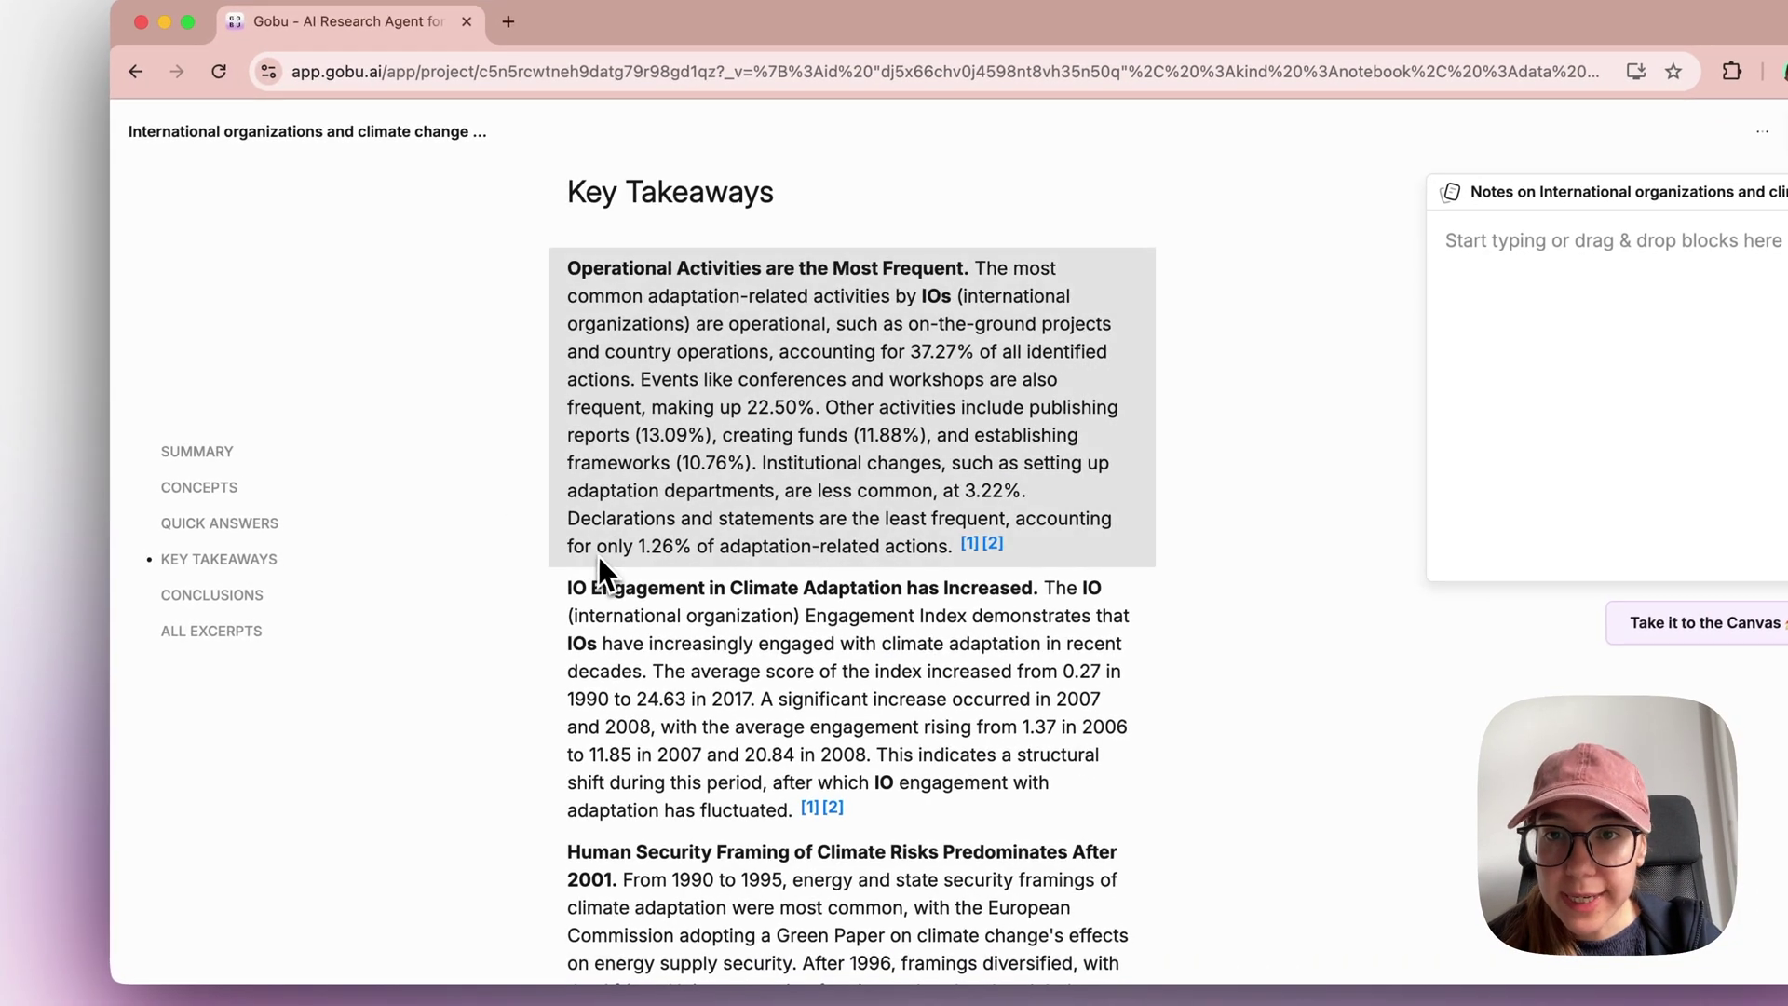
scroll(598, 559, down, 3)
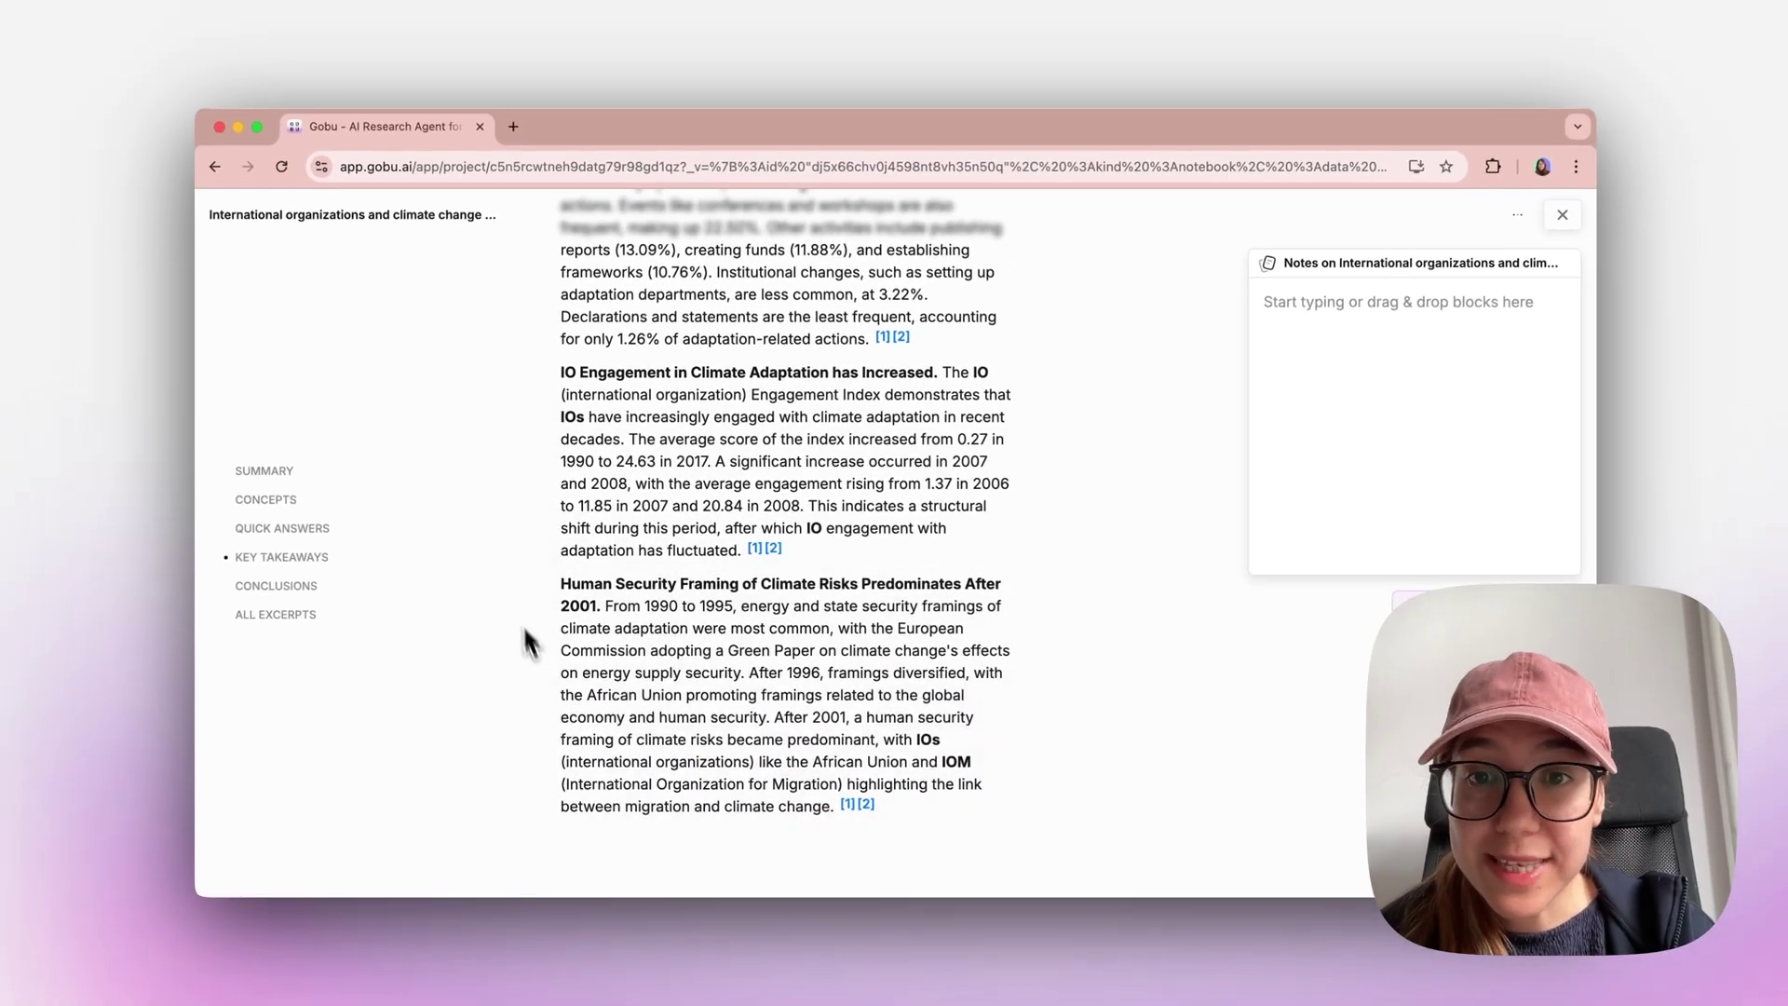
scroll(522, 614, up, 3)
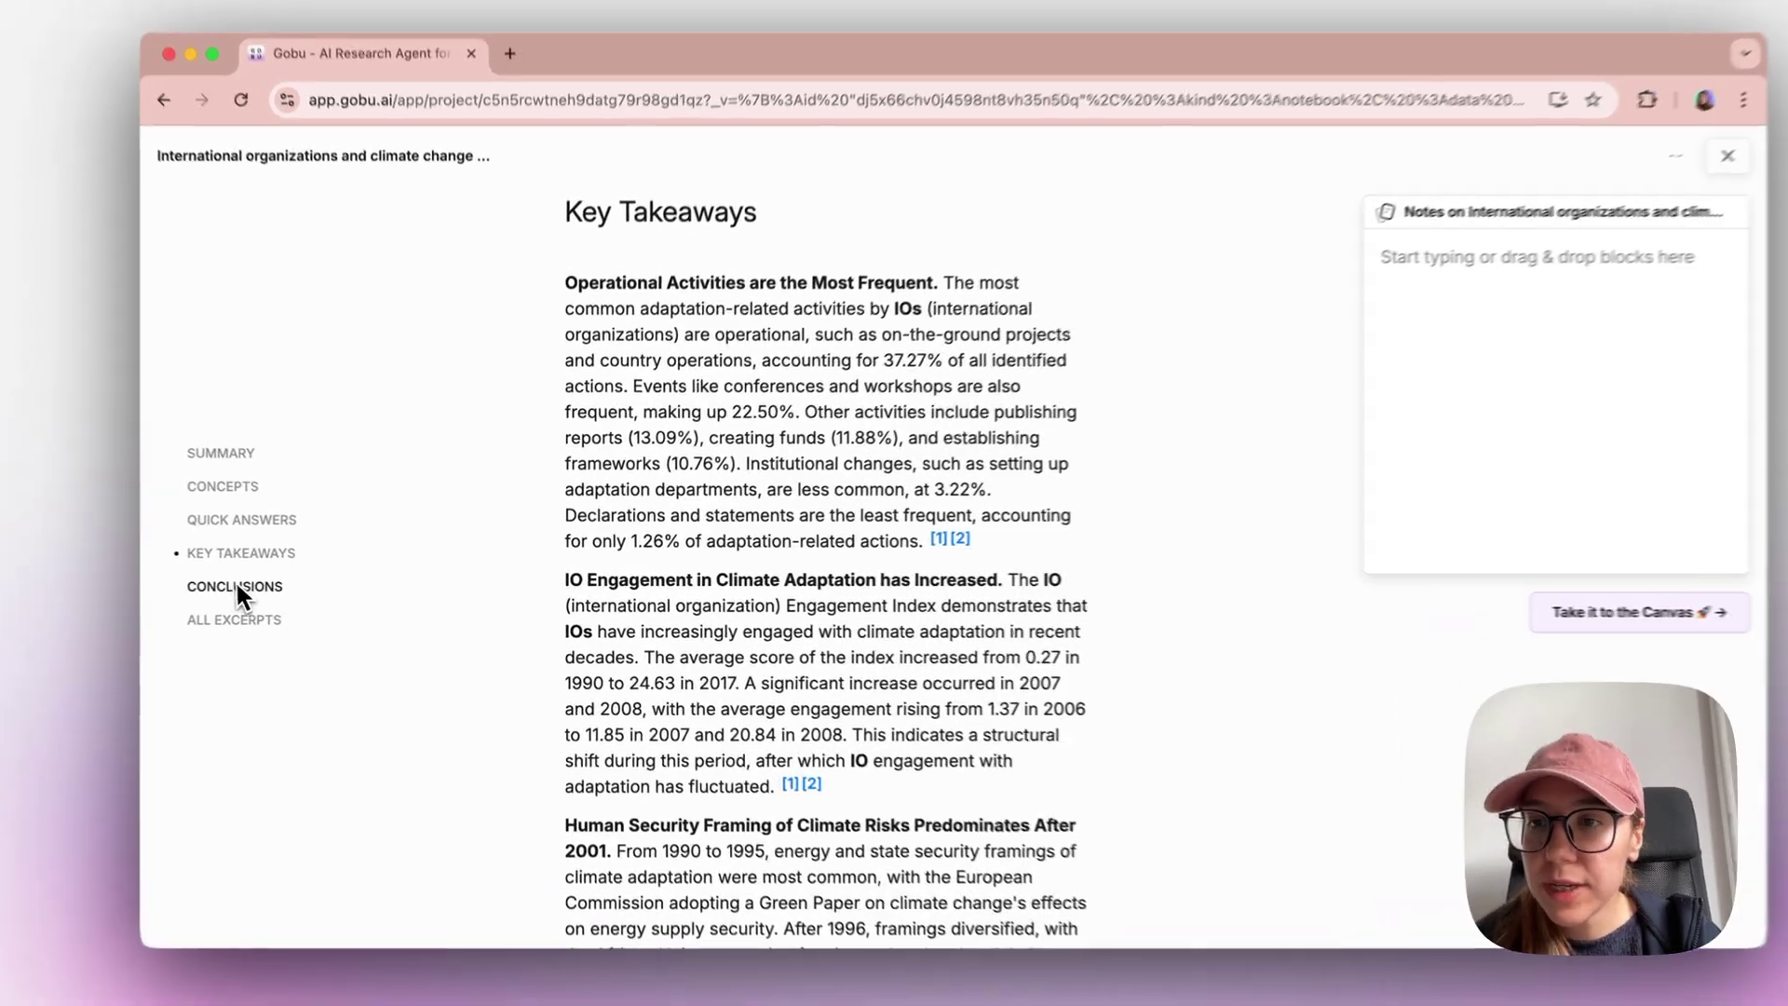
click(270, 585)
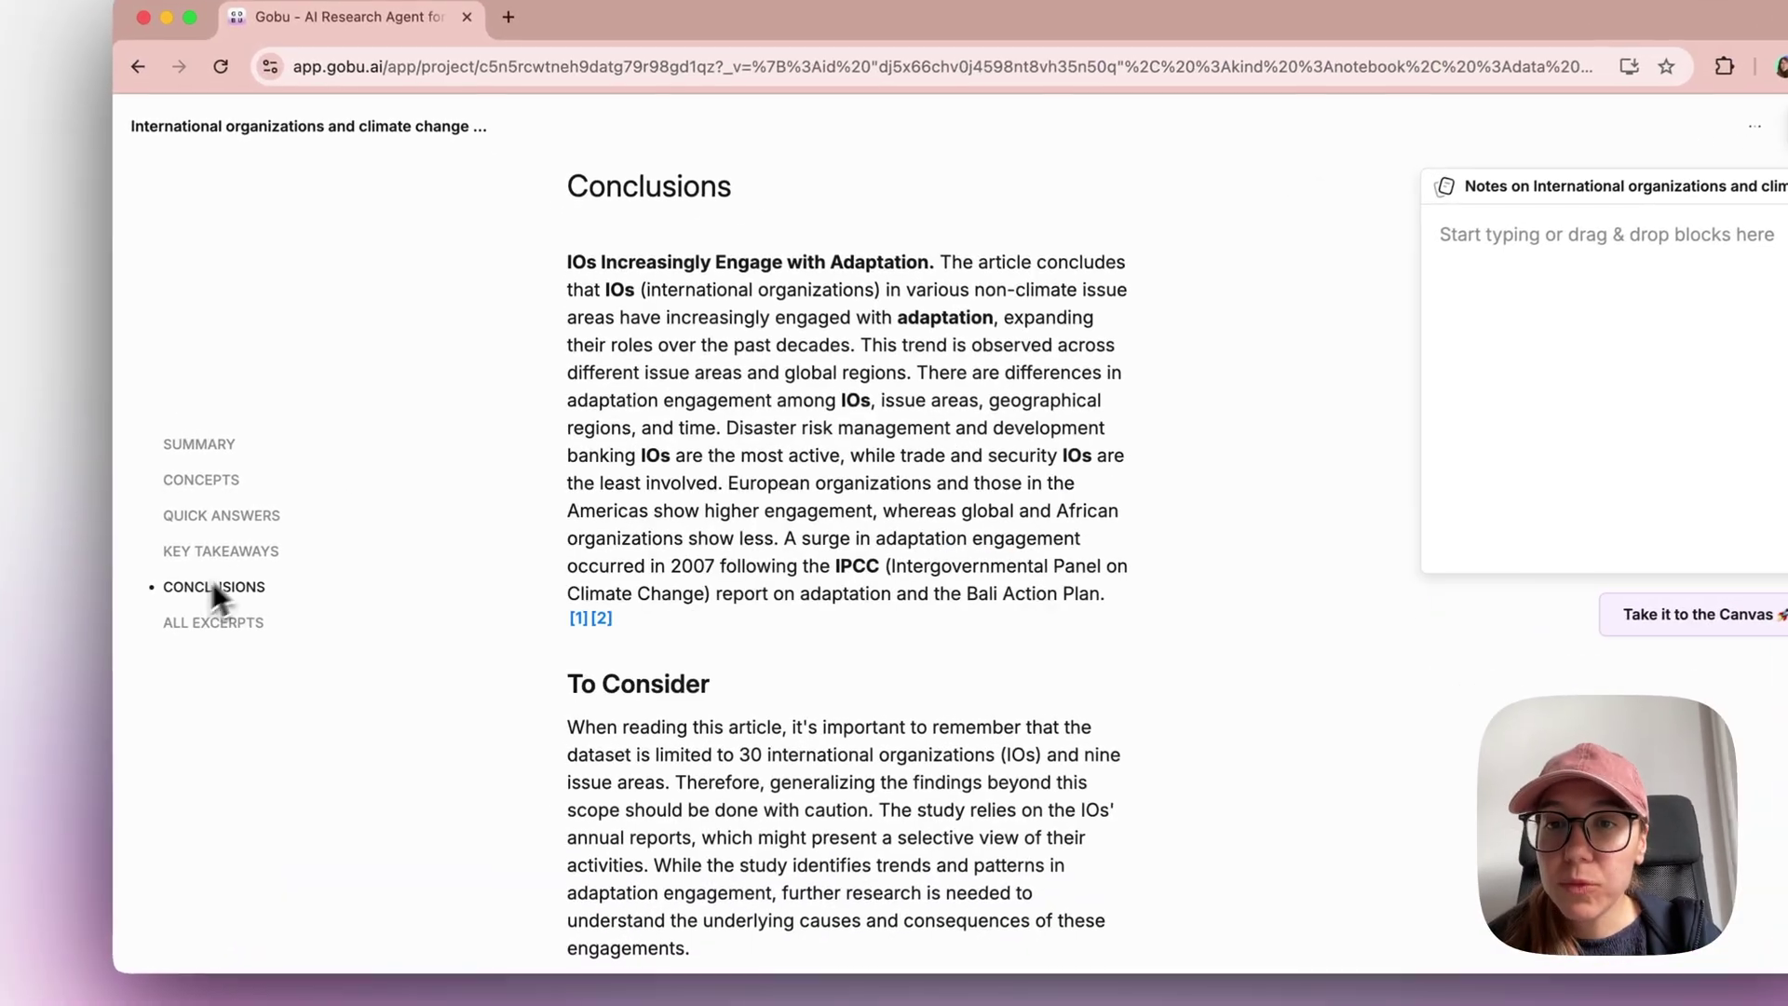
scroll(470, 521, down, 3)
scroll(473, 524, up, 3)
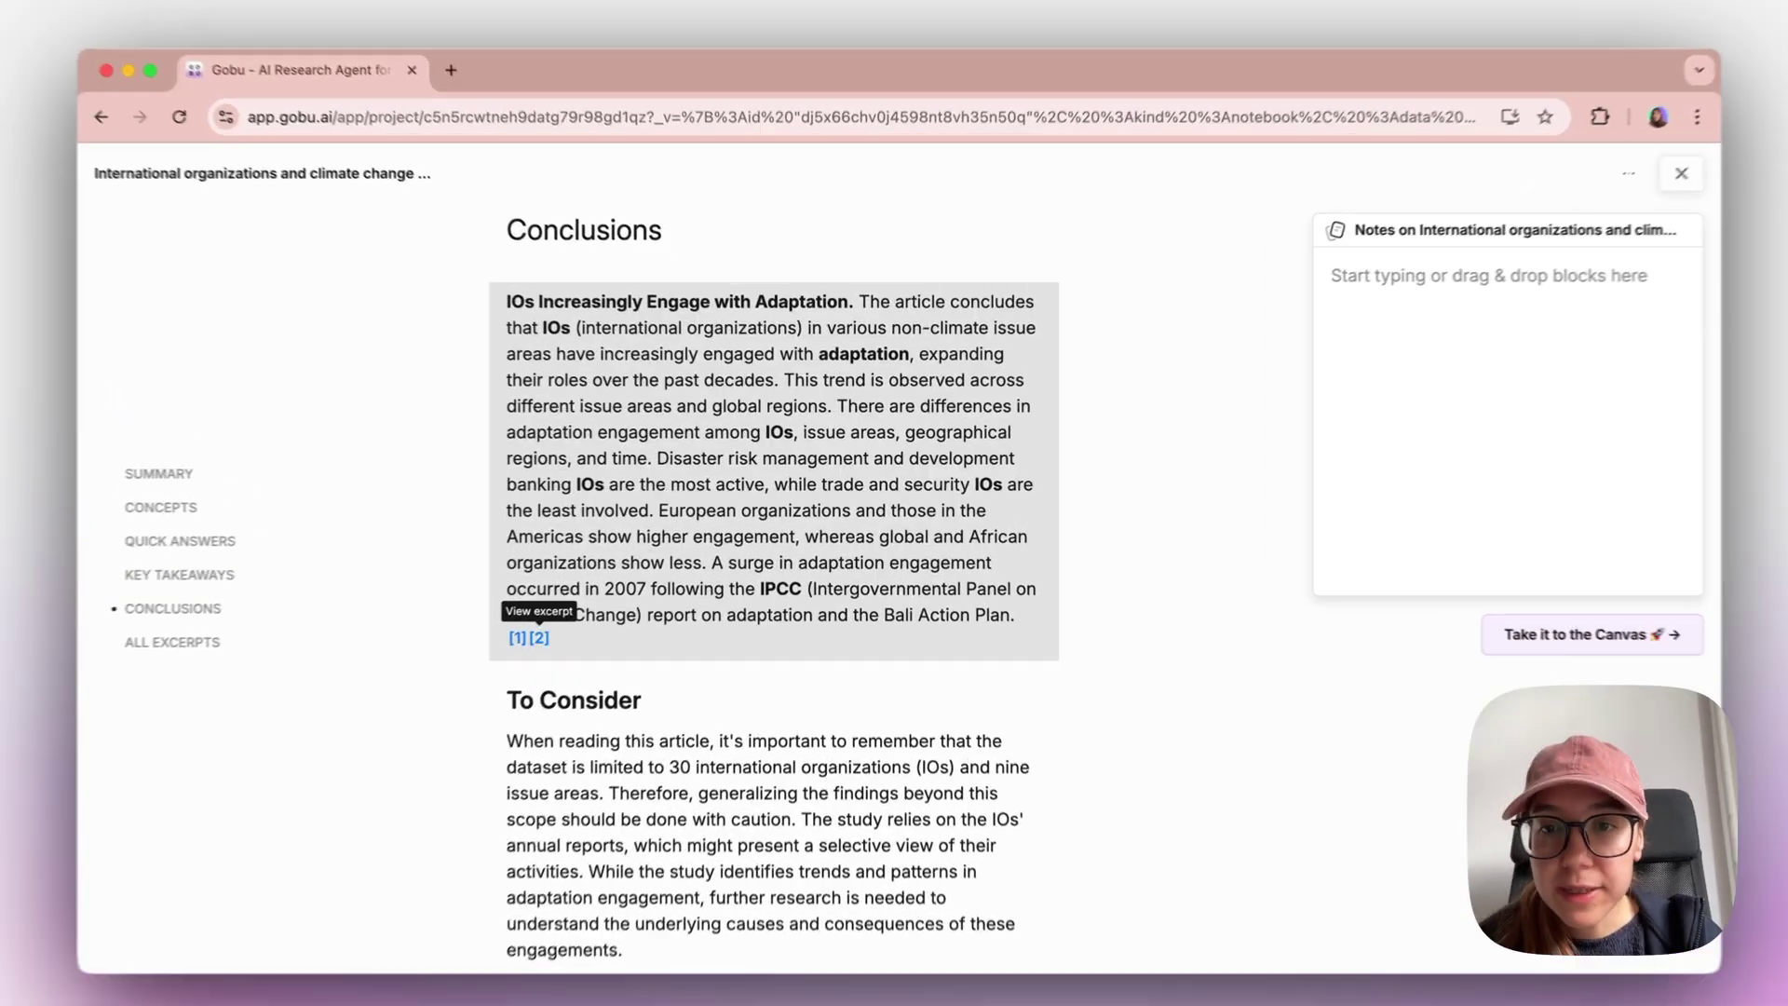
click(569, 611)
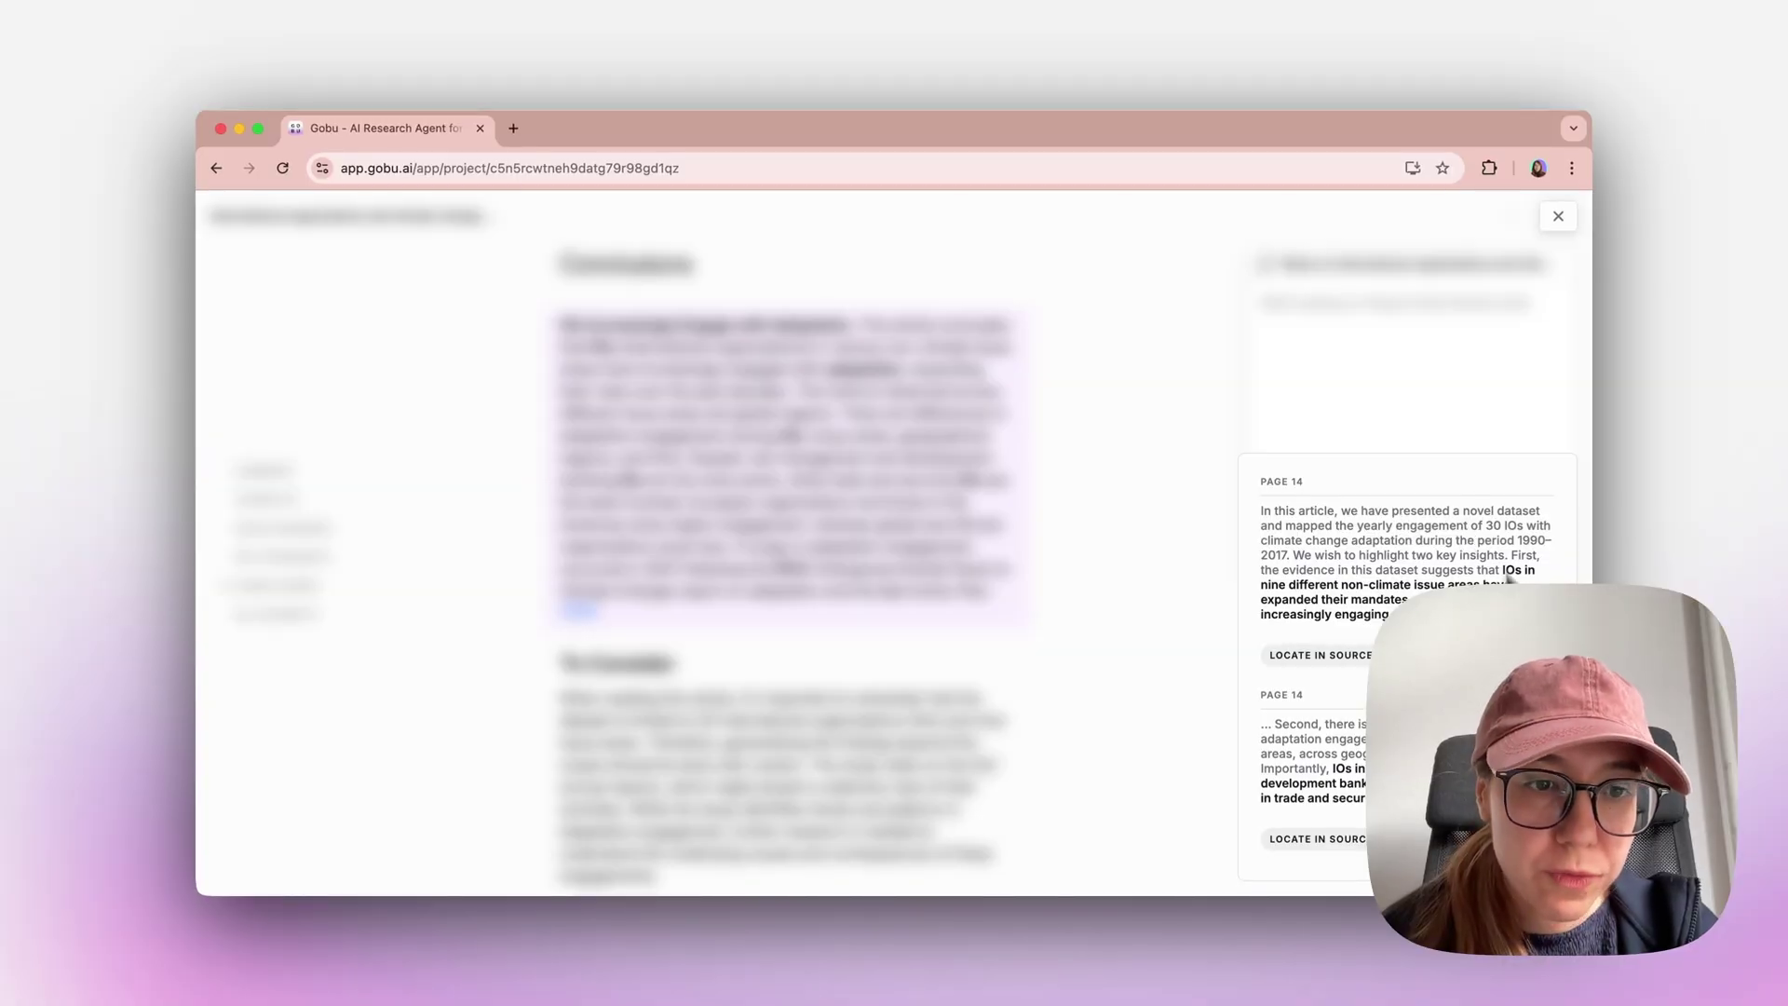
click(1350, 842)
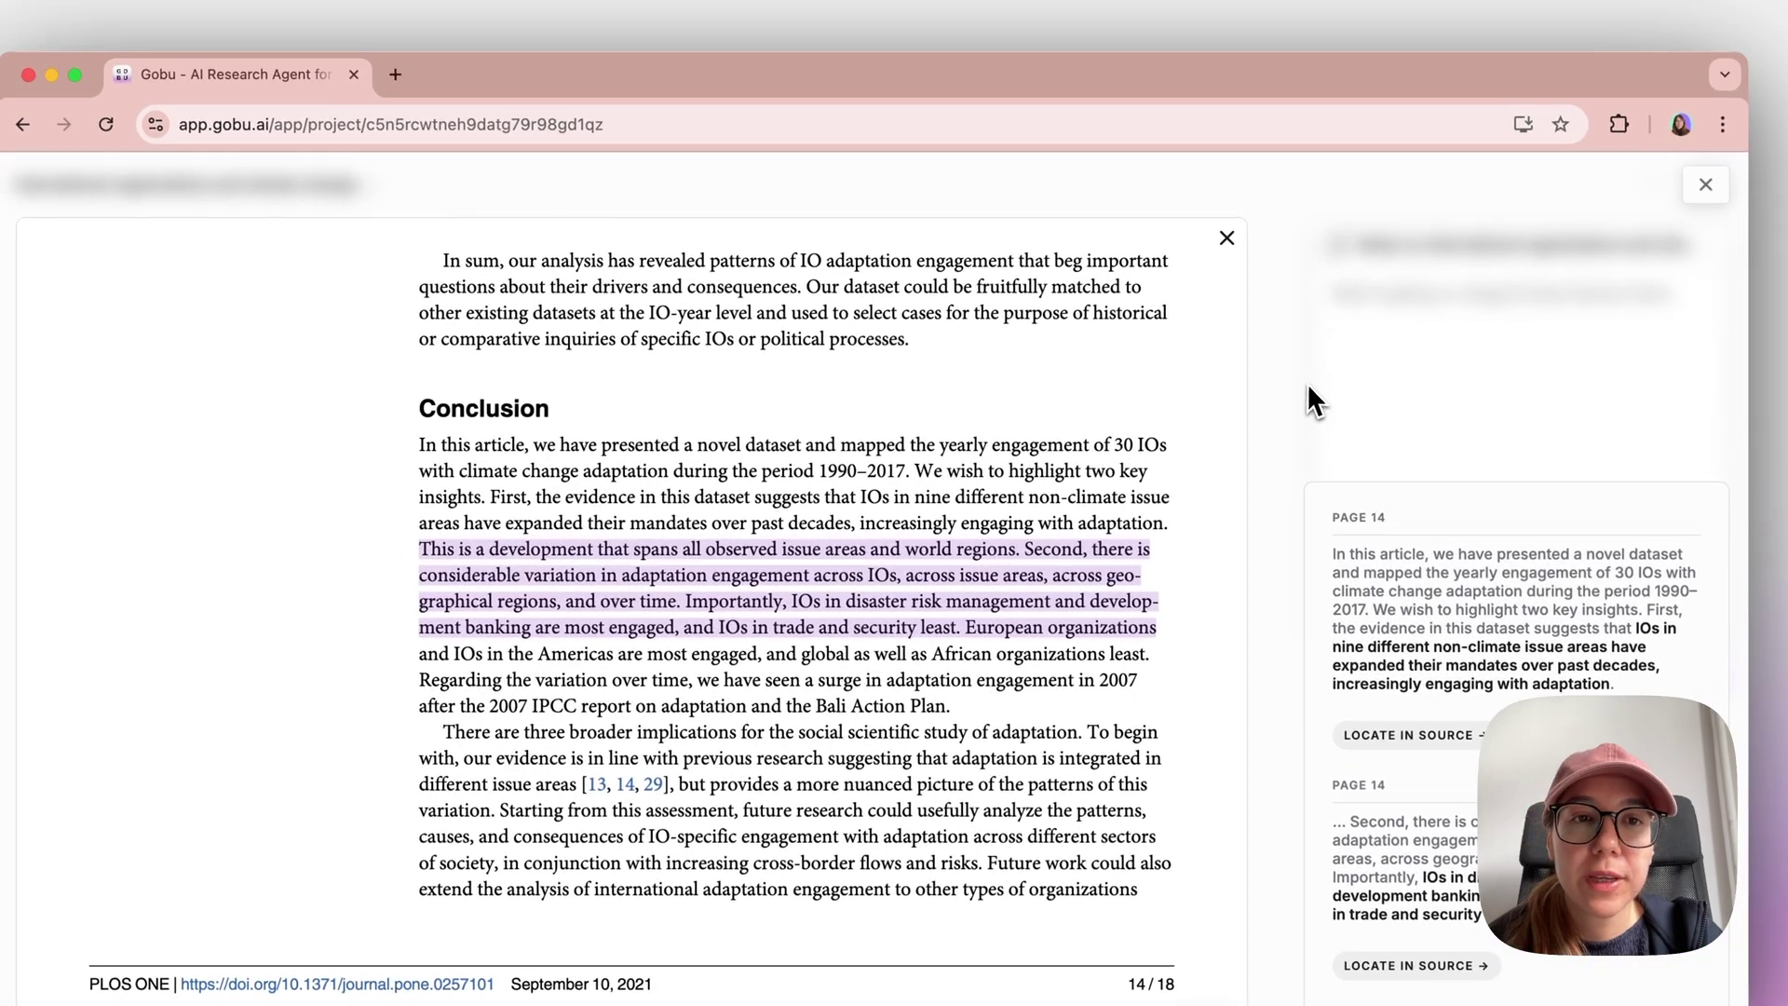
click(1308, 386)
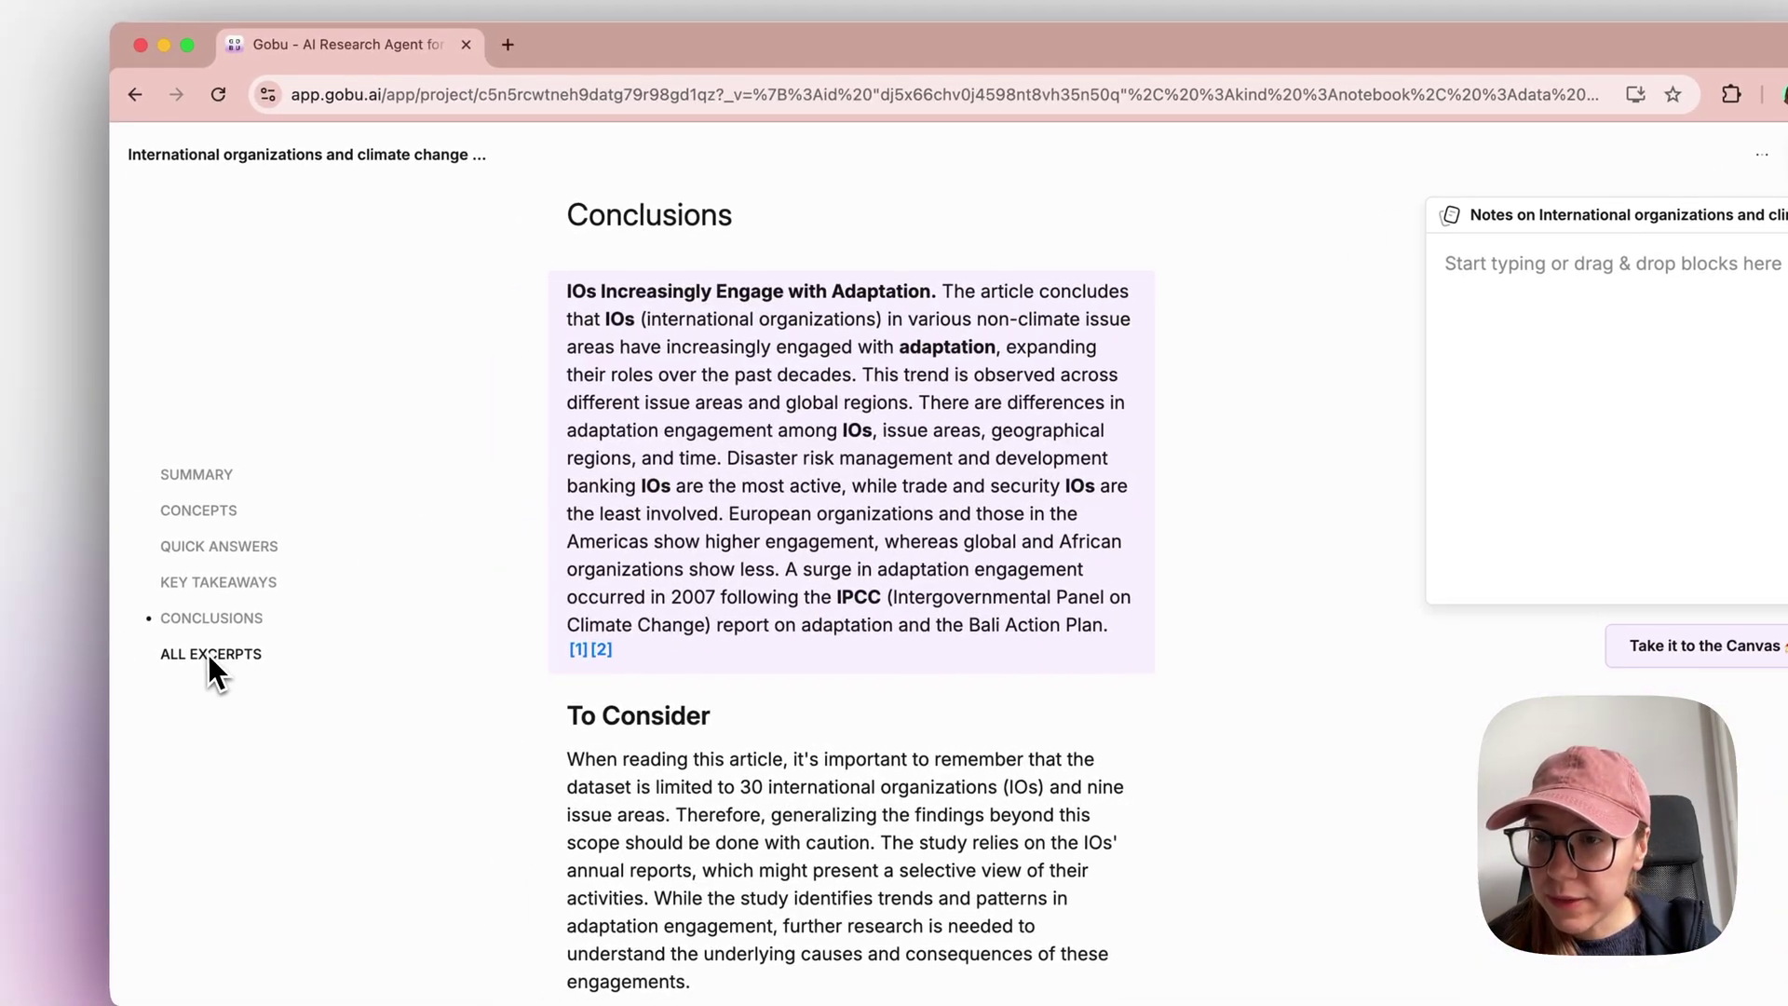
click(160, 670)
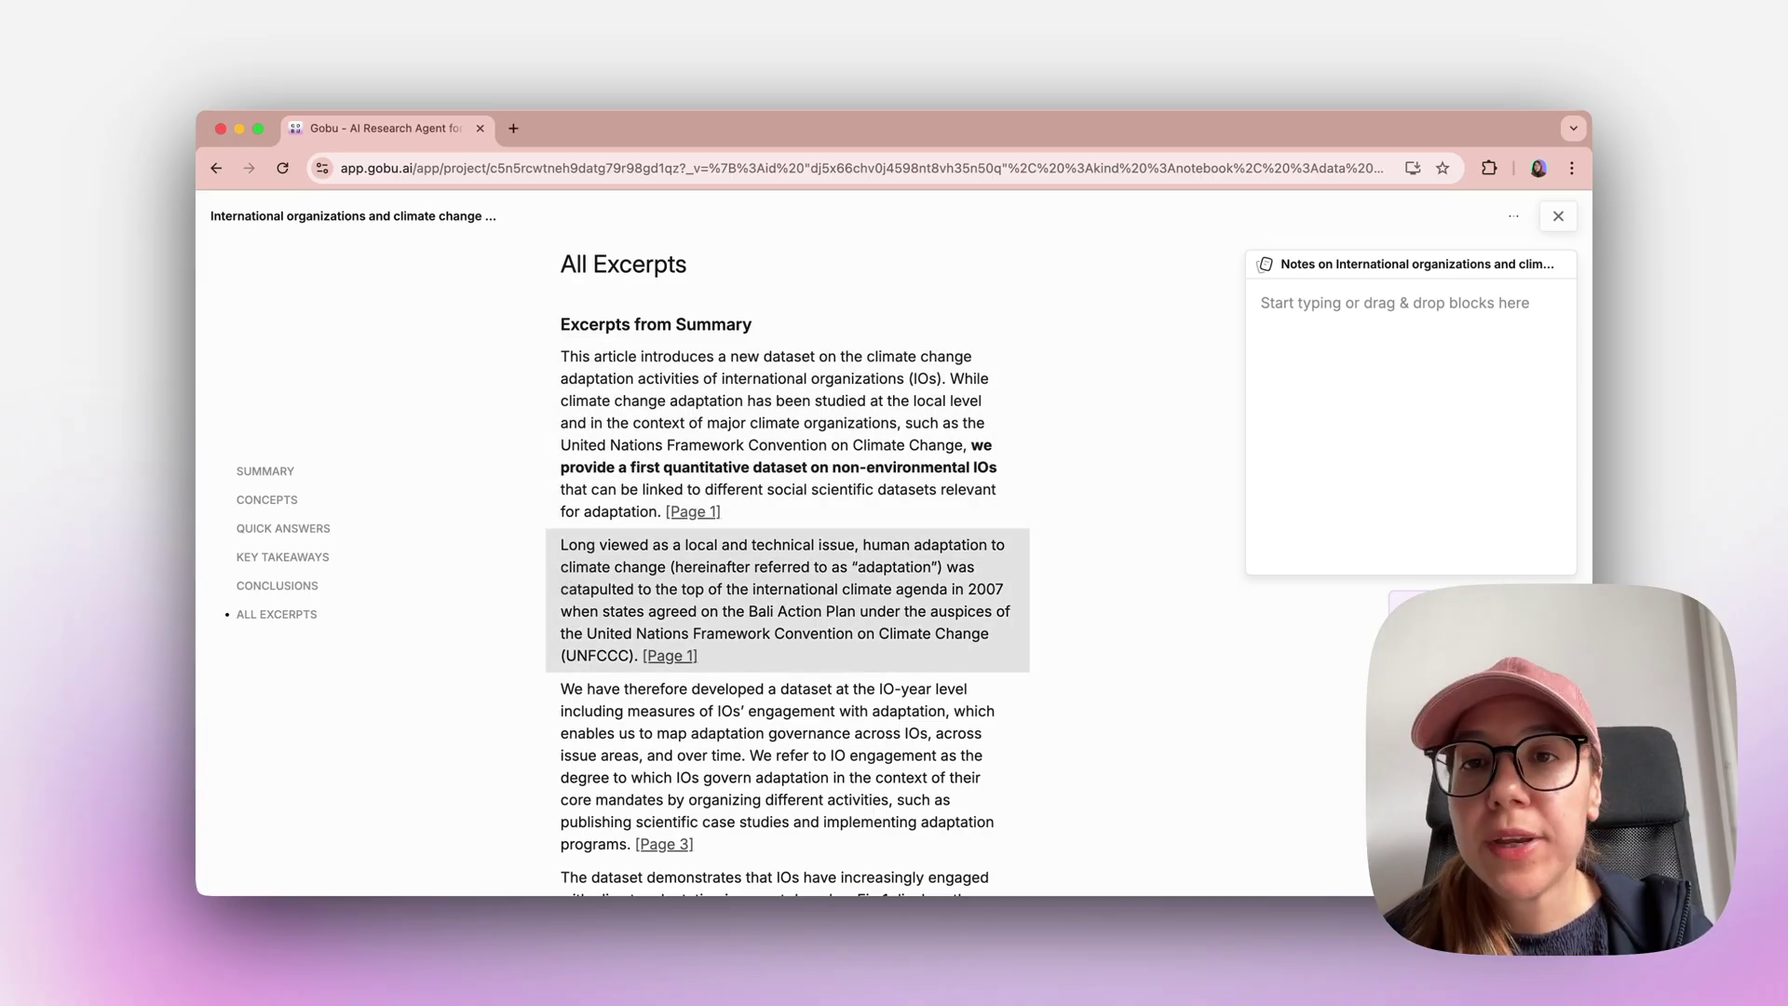
- Scroll the excerpt list and drag the page 1 Bali Action Plan excerpt into the notes
scroll(563, 583, down, 2)
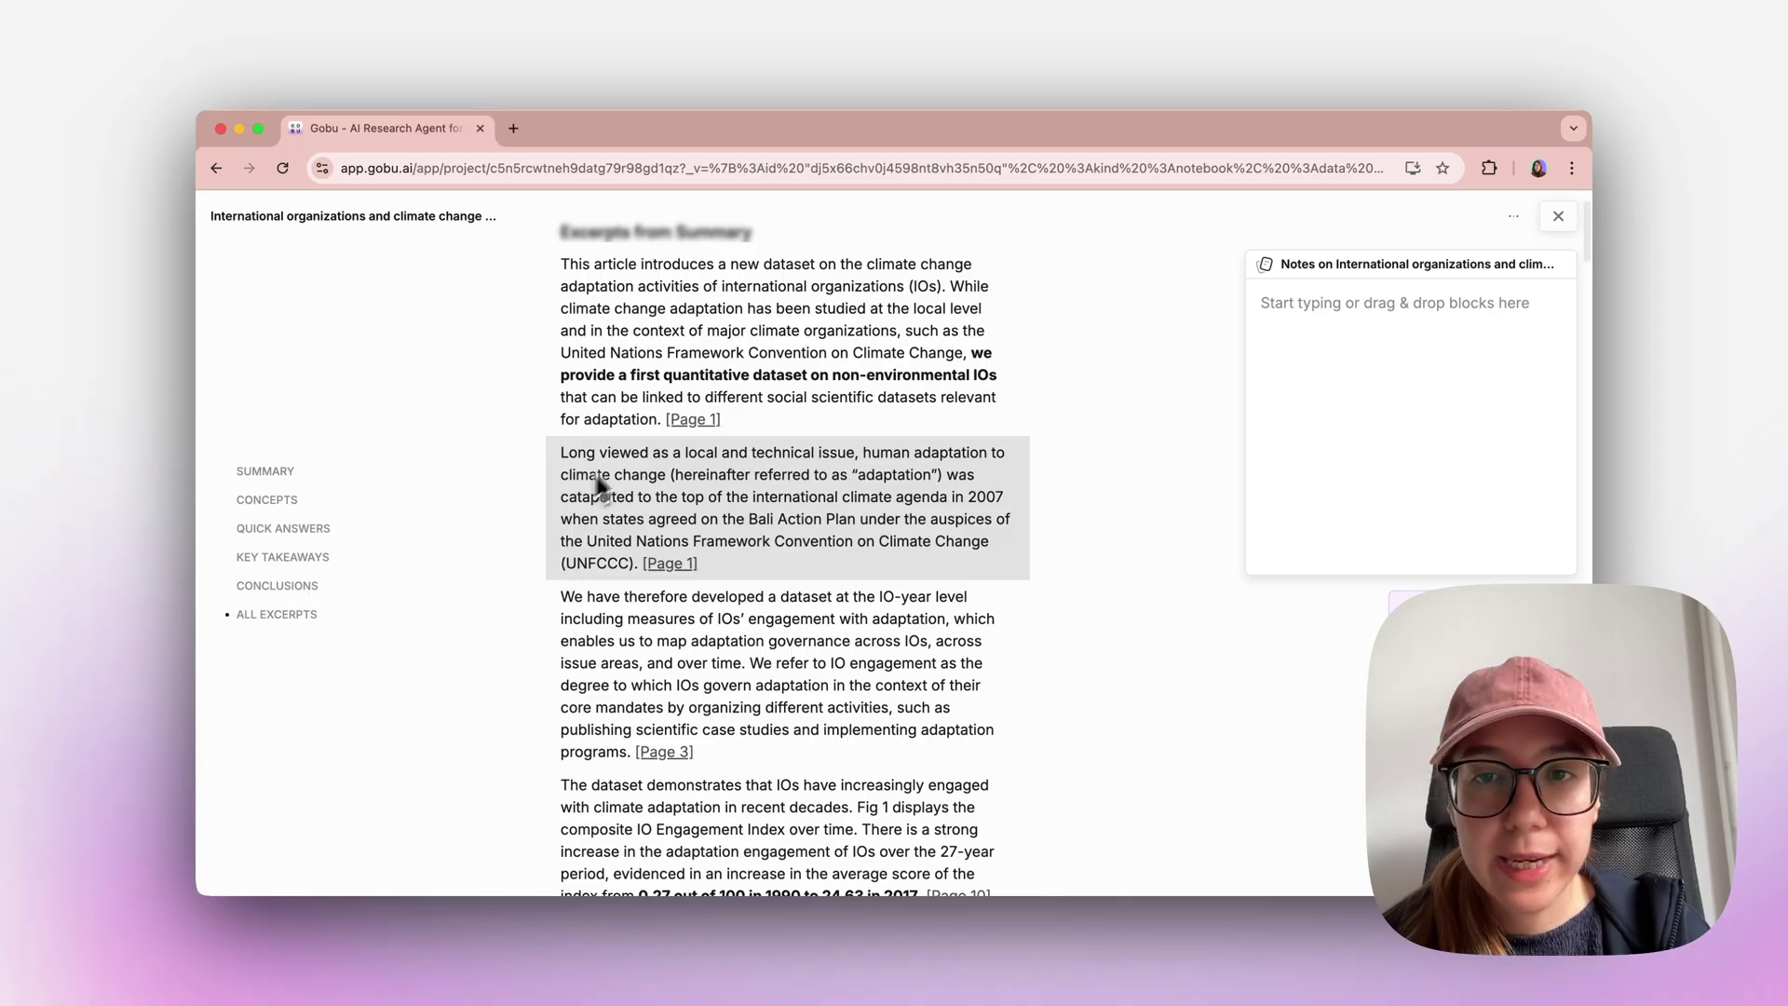
scroll(614, 503, down, 2)
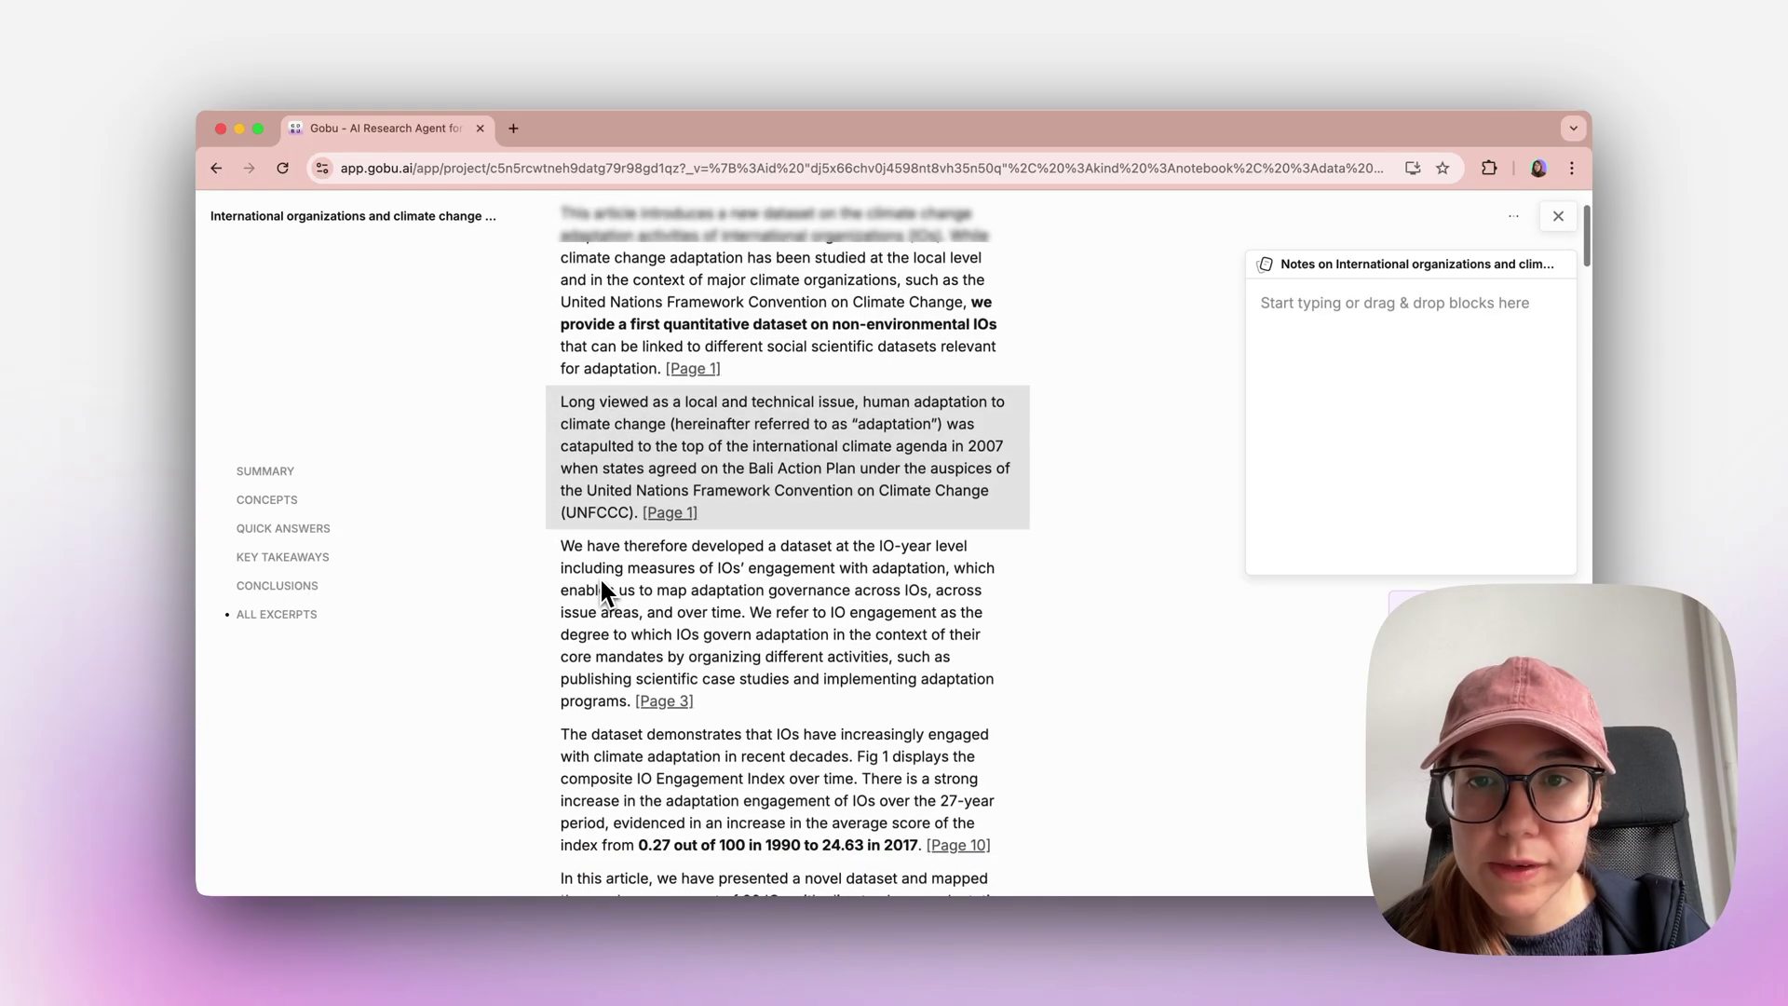
drag(572, 465, 1307, 308)
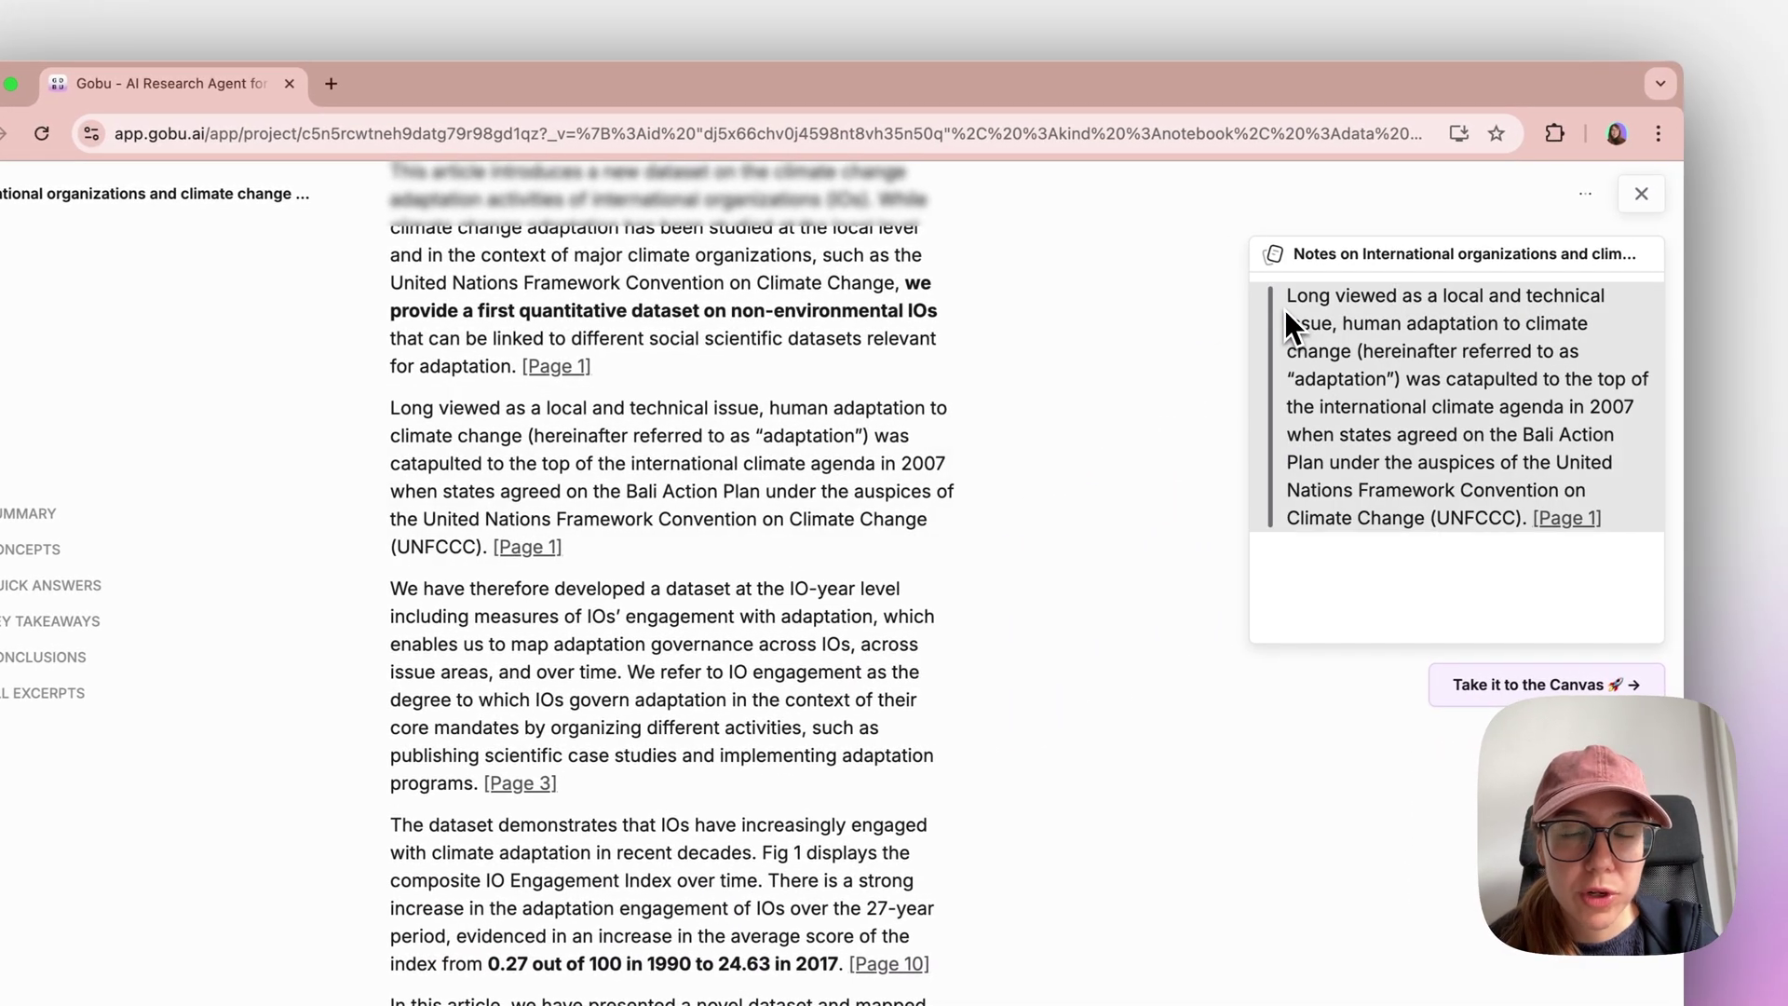
- Open the Bali Action Plan excerpt's Page 1 source passage in the PDF Introduction
click(1310, 551)
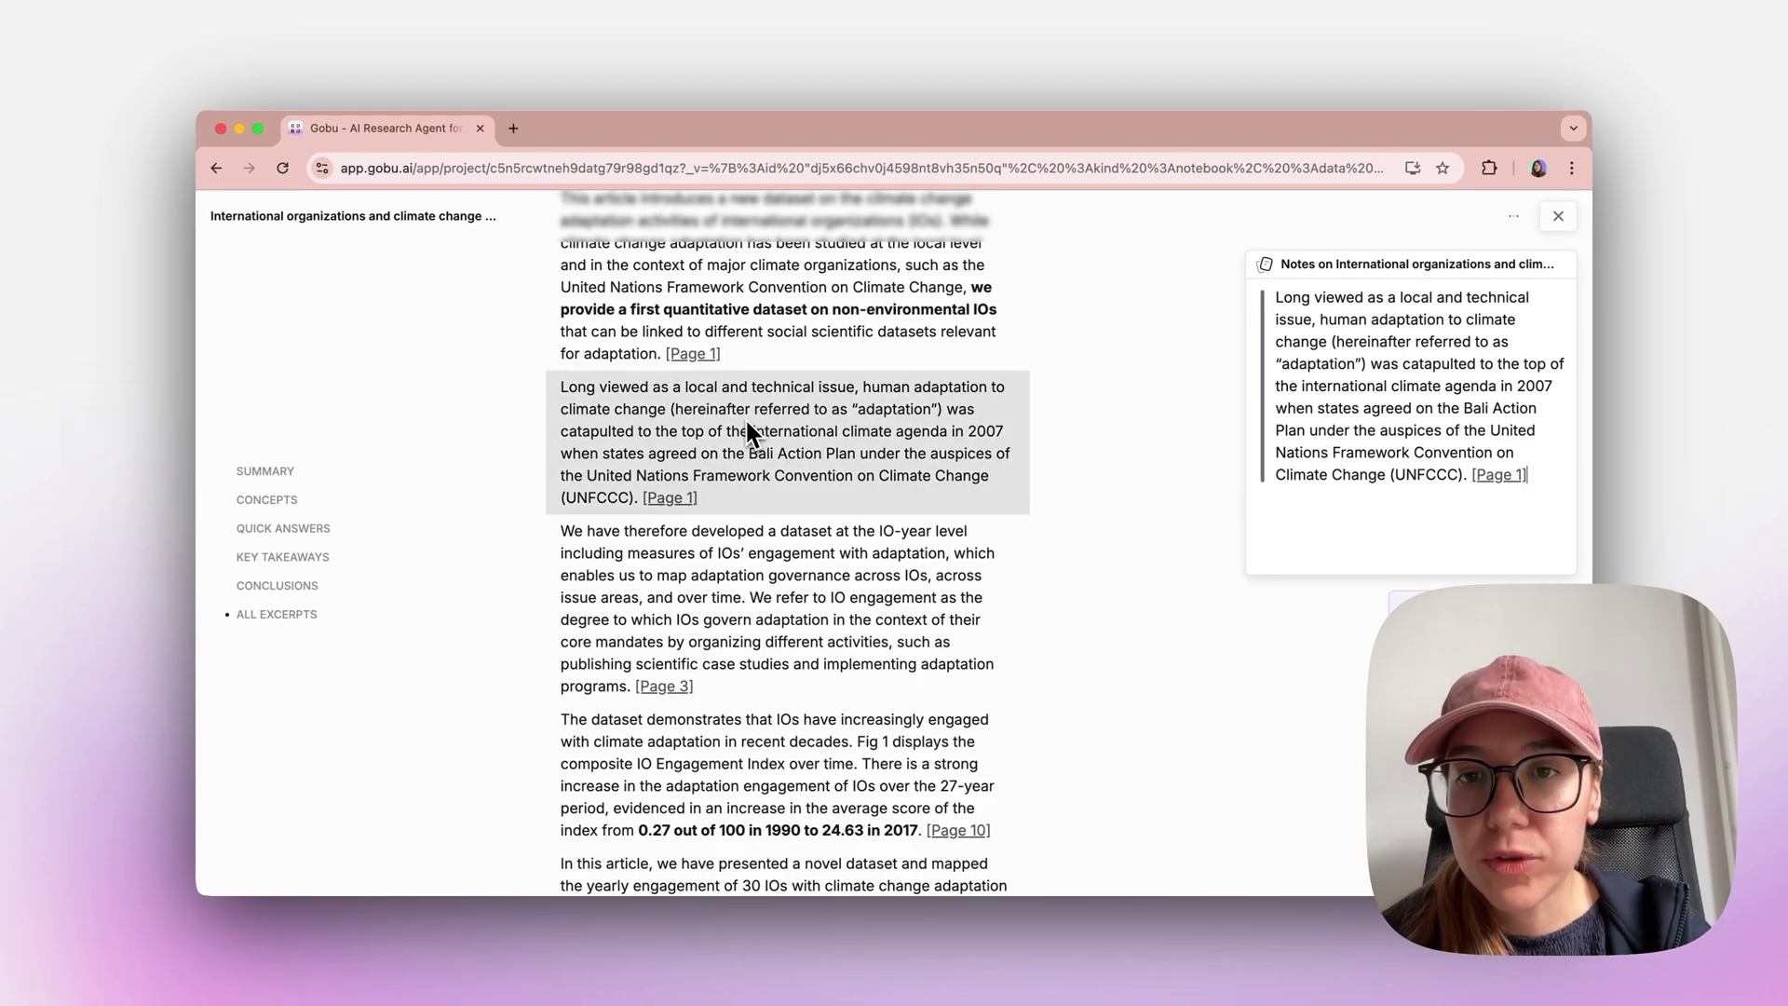
mouse_move(670, 500)
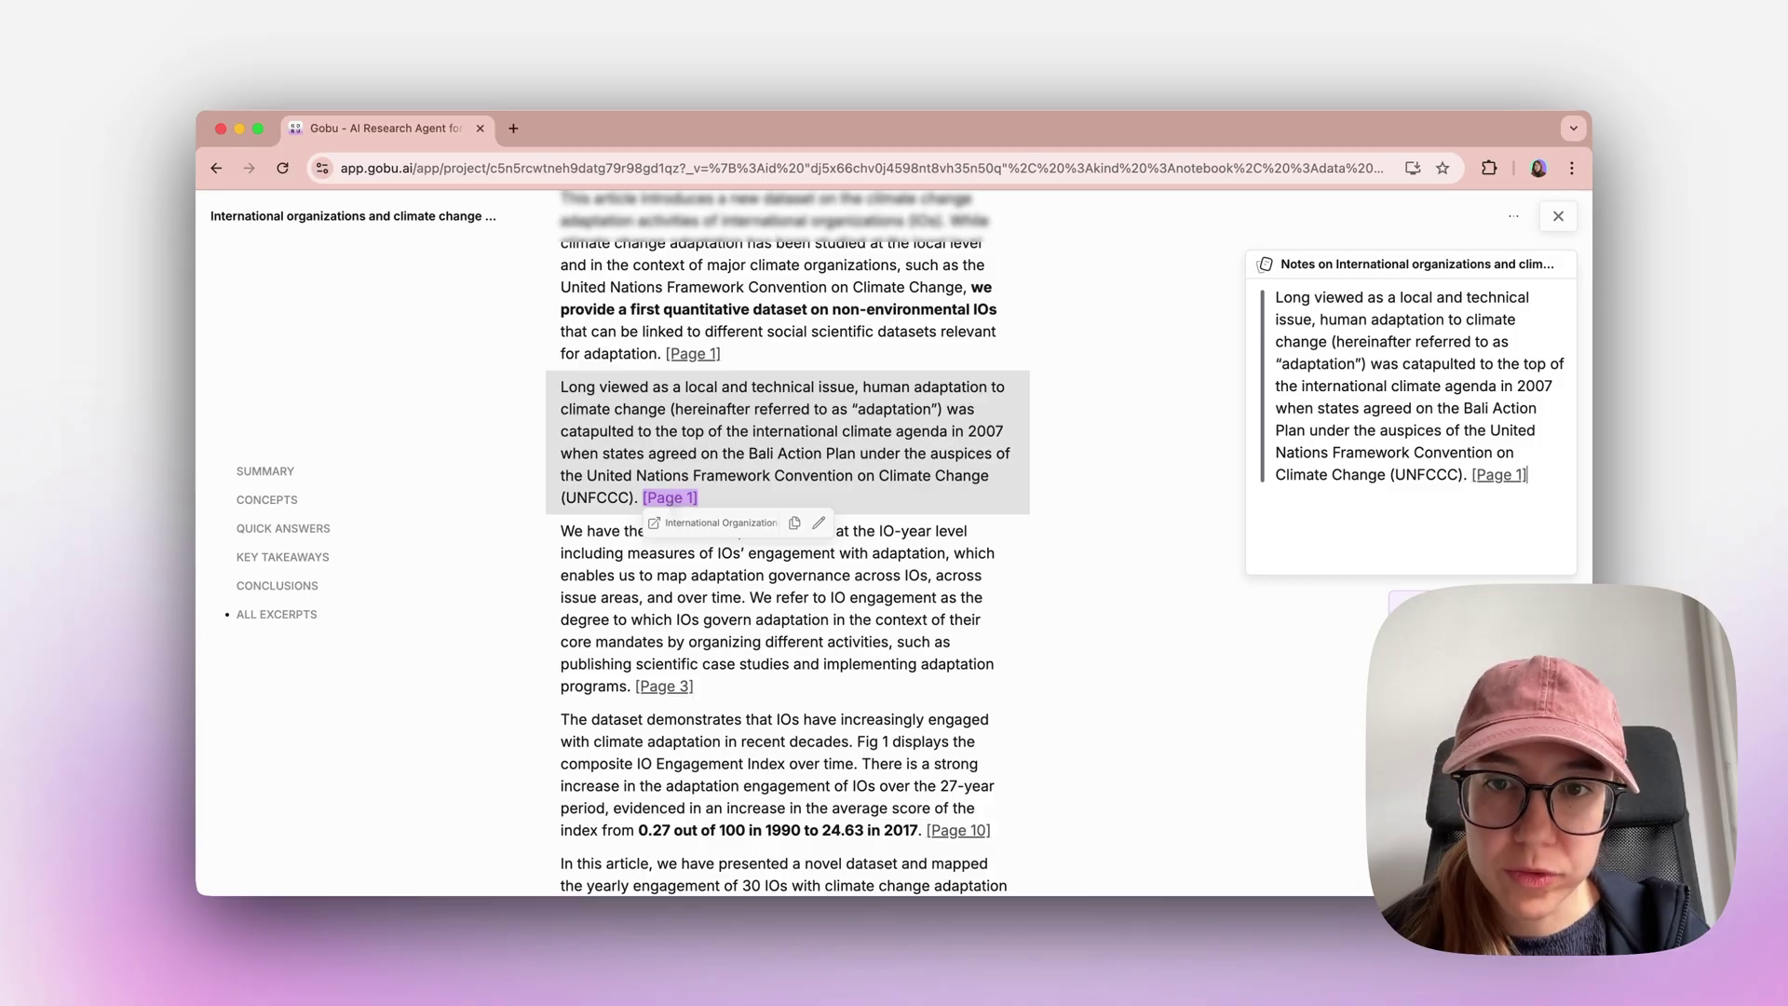
click(669, 495)
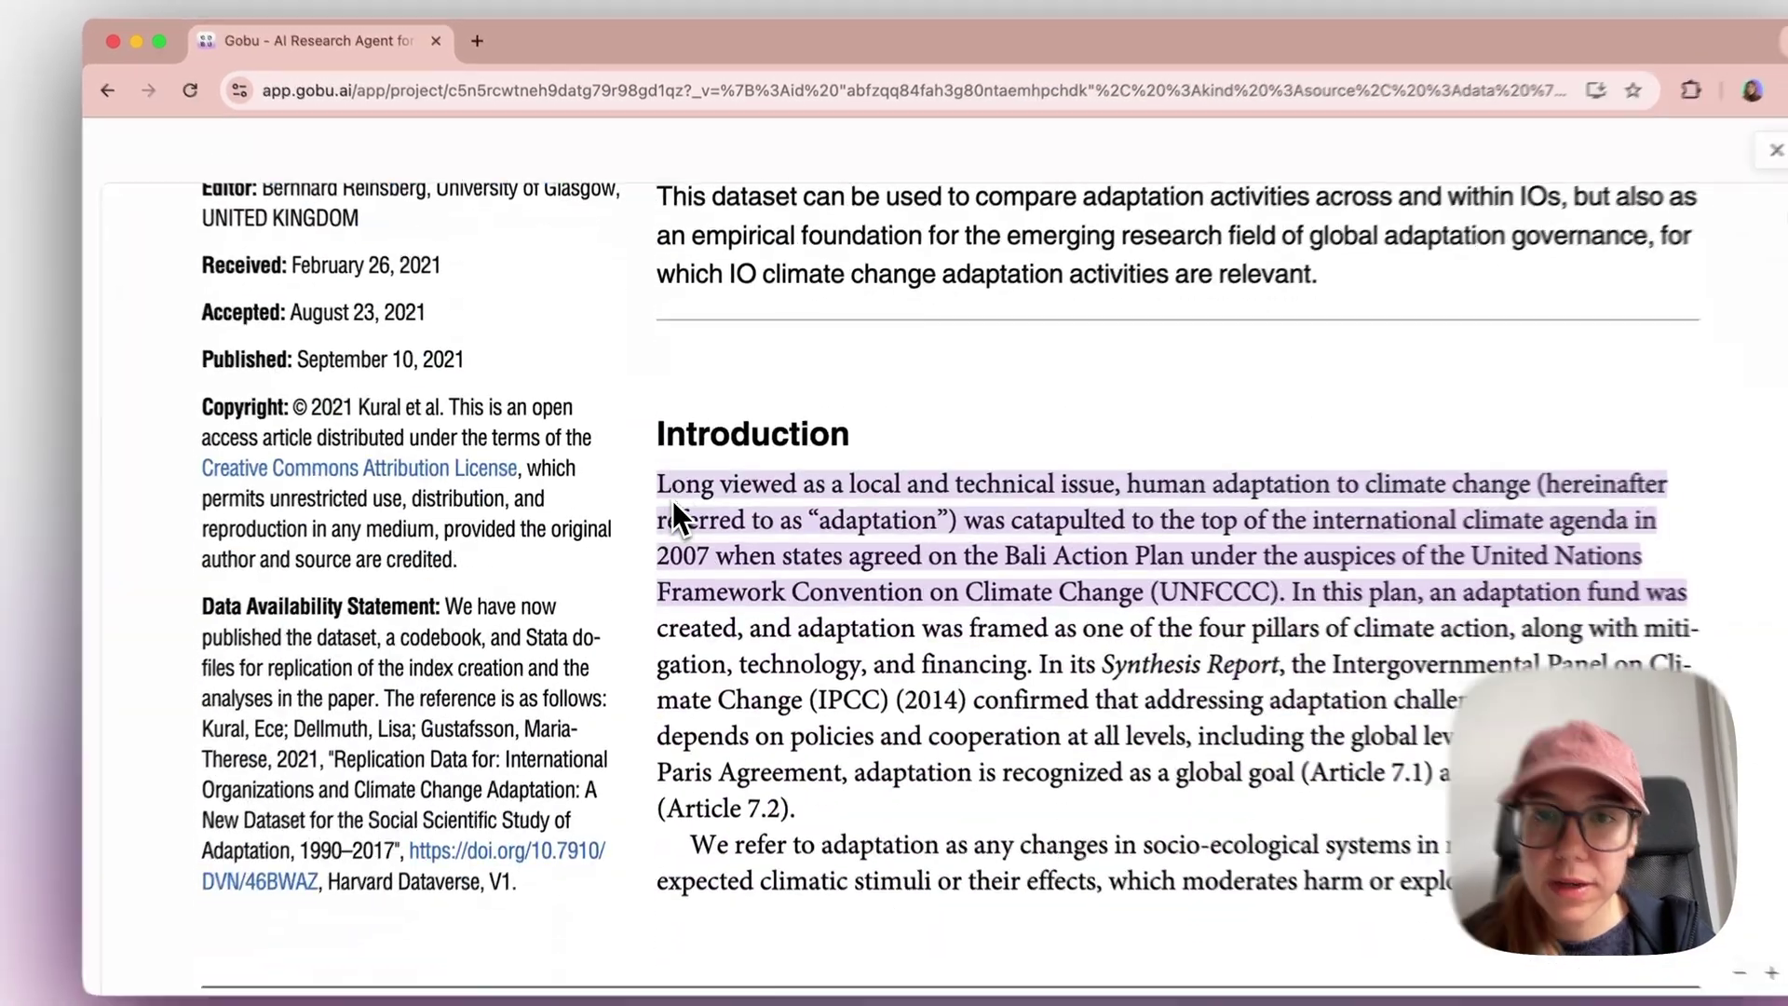